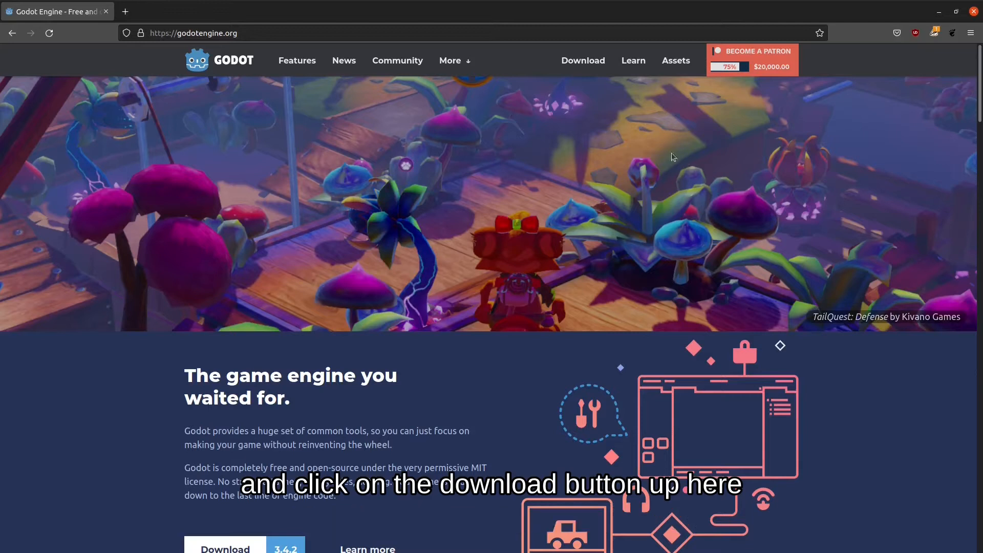
# Download the Godot 3.4.2 Mono 64-bit (x86_64) Linux zip from godotengine.org and save it to disk.
pyautogui.click(584, 66)
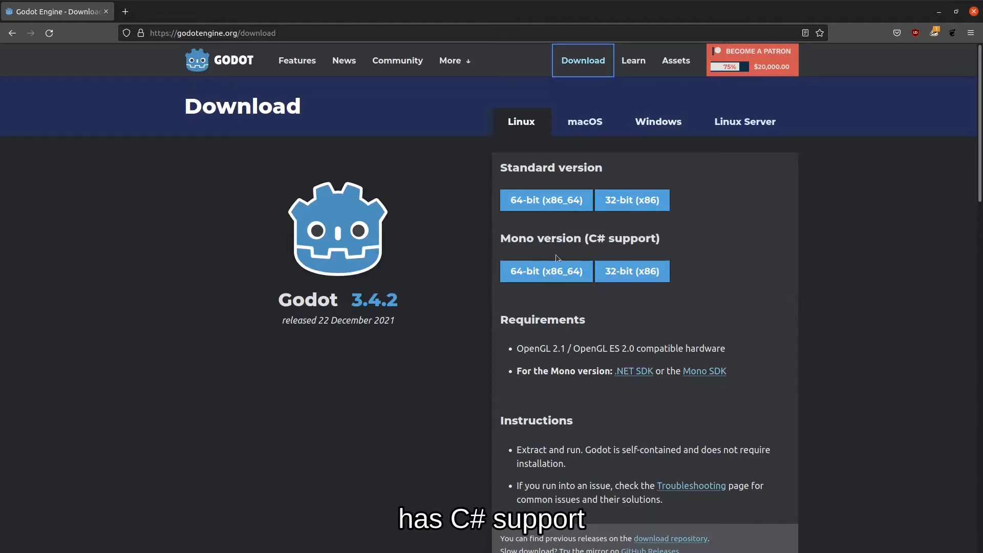
pyautogui.click(536, 274)
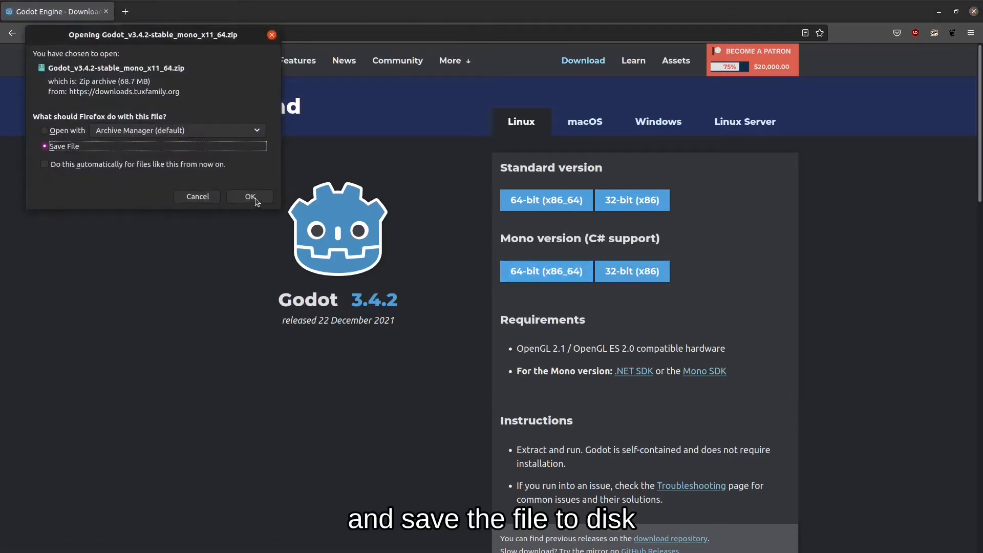
pyautogui.click(250, 196)
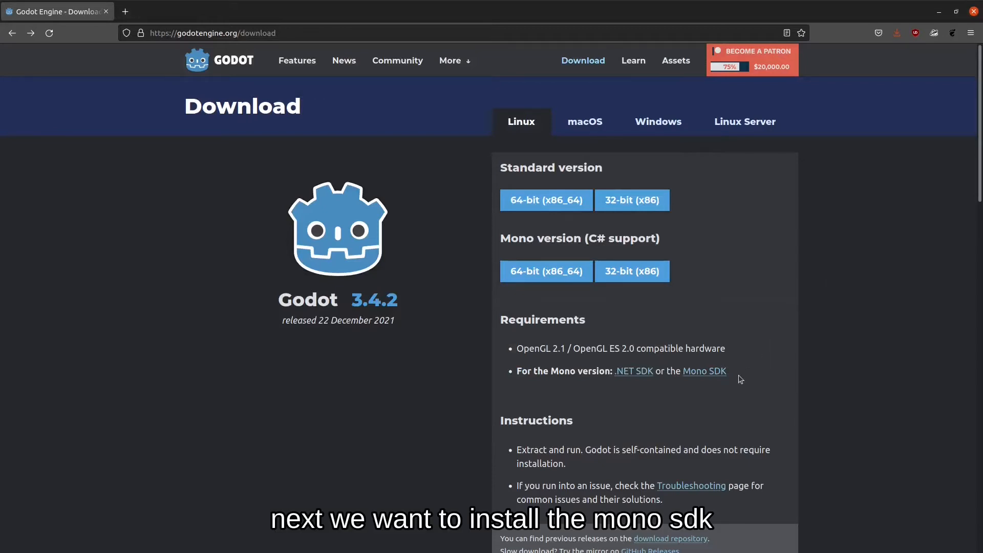
# Copy the four Ubuntu 20.04 repository commands from Mono's stable download page, then open a terminal.
pyautogui.click(711, 376)
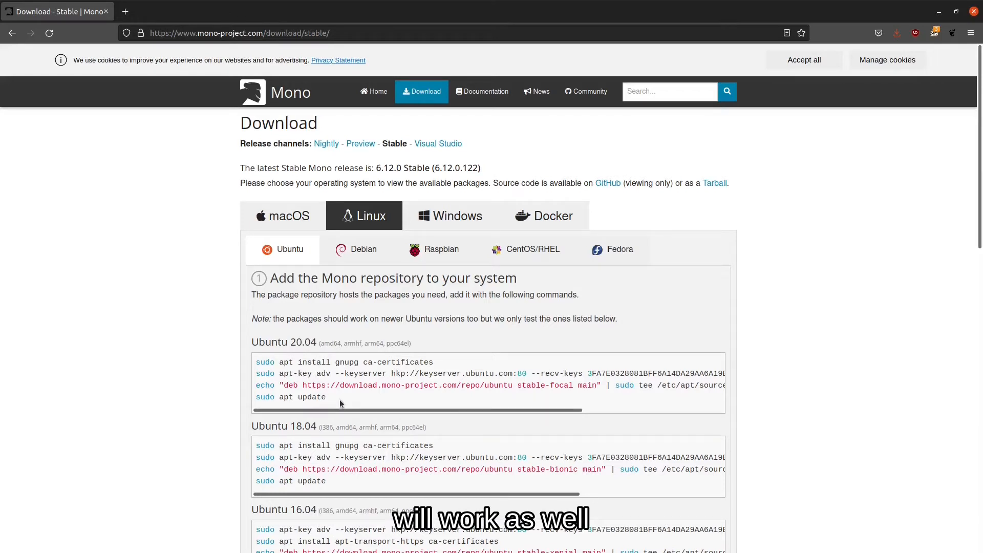
pyautogui.moveTo(343, 404); pyautogui.dragTo(257, 359)
pyautogui.rightClick(277, 366)
pyautogui.click(310, 374)
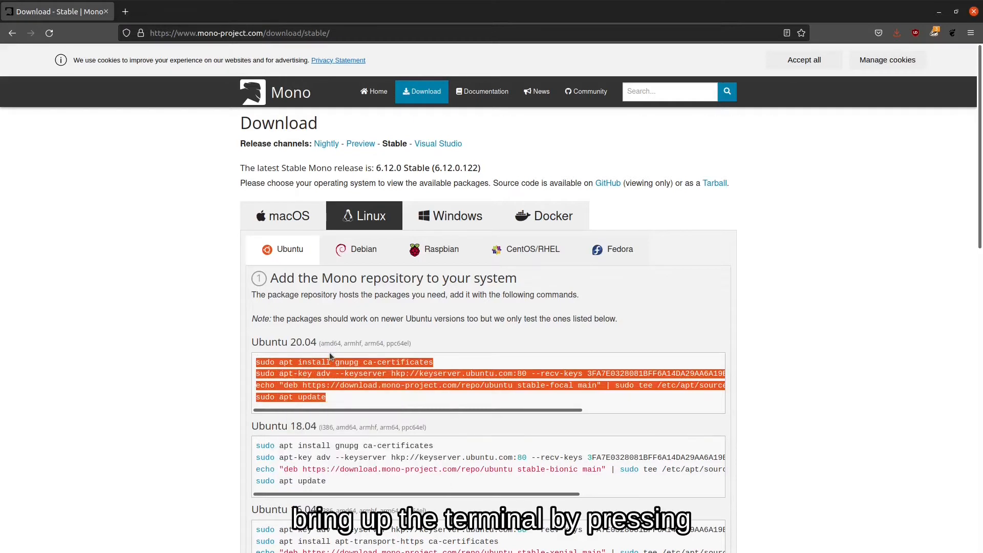
pyautogui.hotkey('ctrl', 'alt', 't')
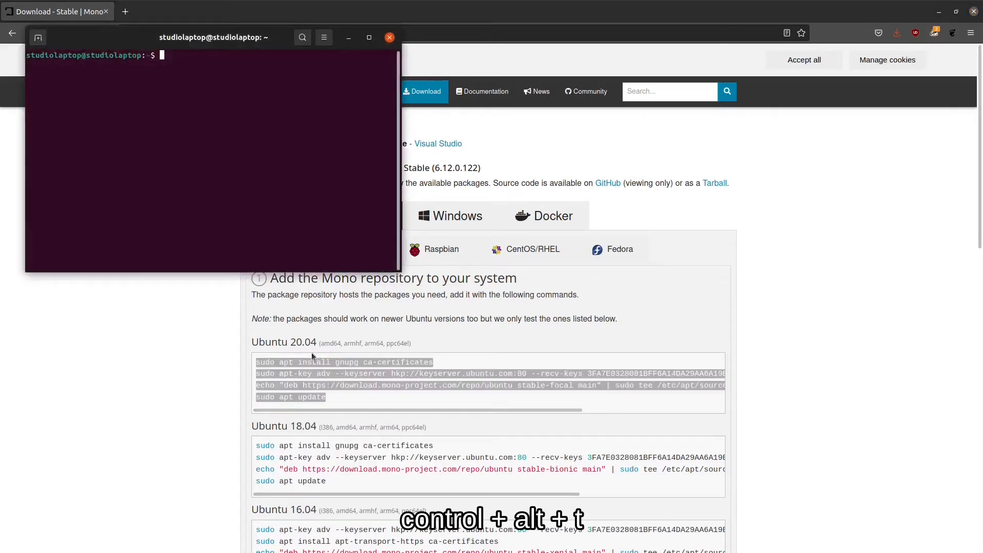
# Run the pasted Mono repository commands with sudo to add the stable-focal source and update apt.
pyautogui.rightClick(210, 81)
pyautogui.click(231, 114)
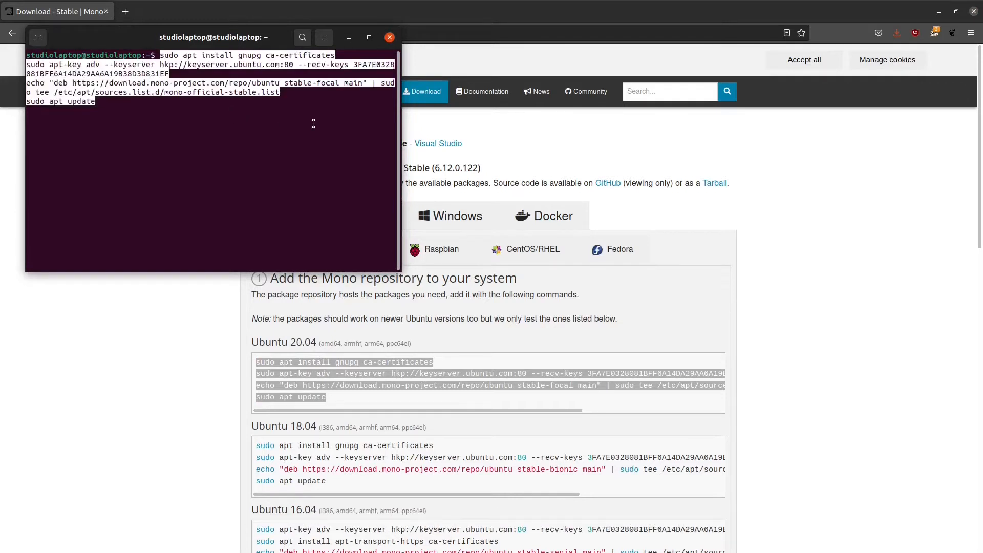
pyautogui.press('Return')
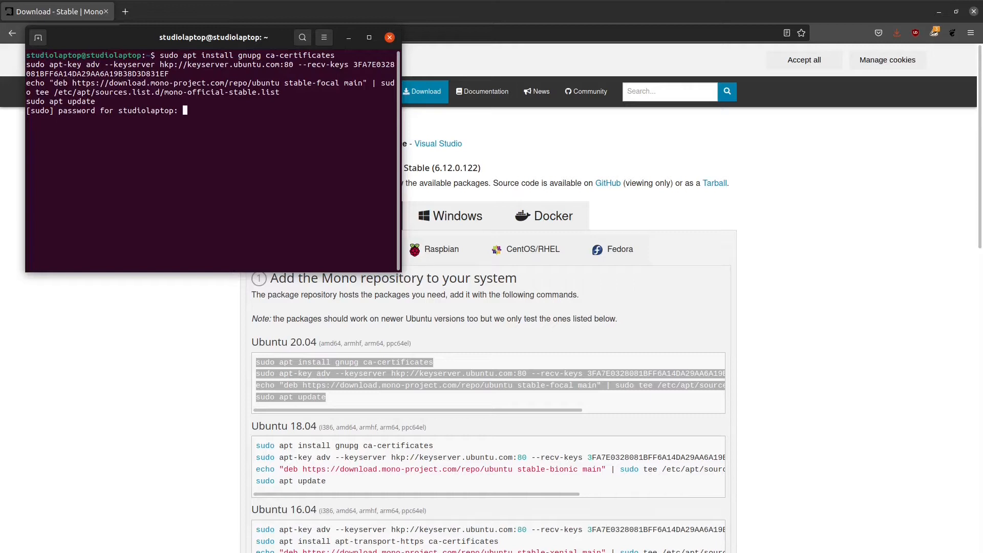
pyautogui.press('Return')
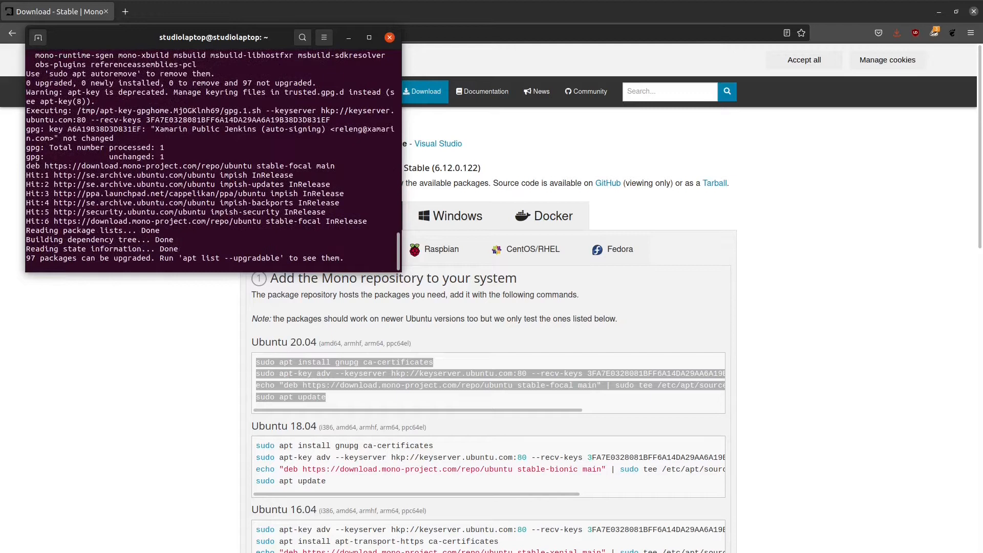
pyautogui.click(606, 278)
# Copy 'sudo apt install mono-devel' from the Install Mono section of the page.
pyautogui.scroll(-7, 396, 336)
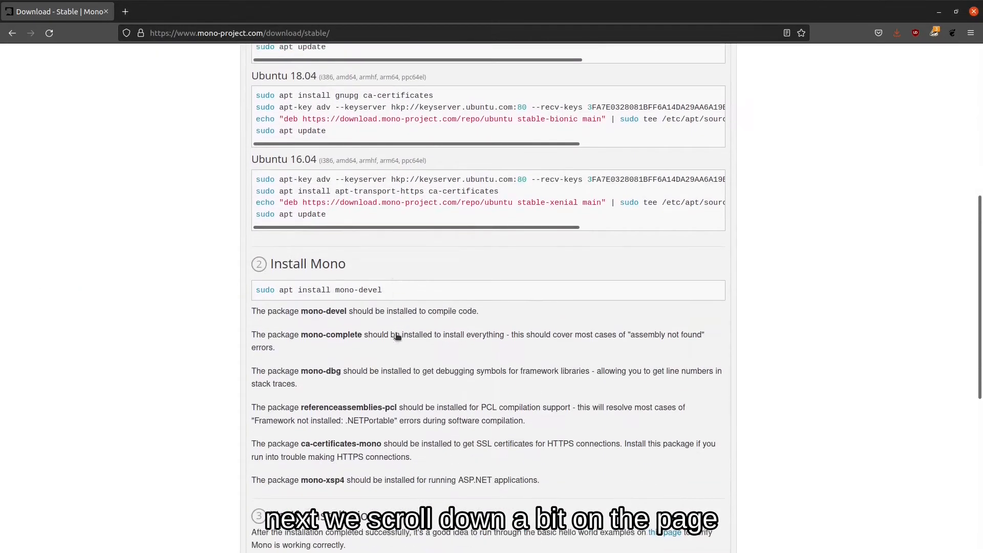
pyautogui.moveTo(393, 291); pyautogui.dragTo(254, 292)
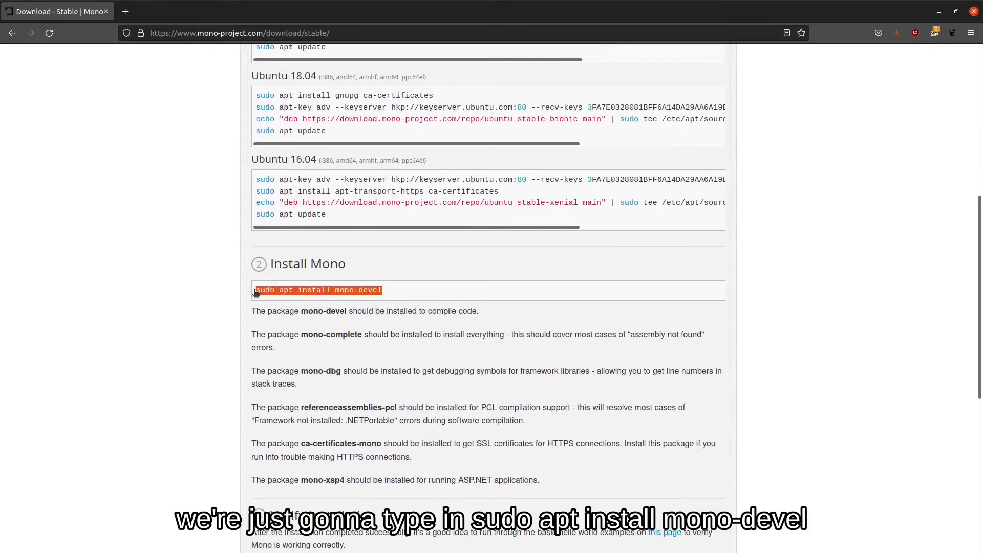
pyautogui.rightClick(364, 292)
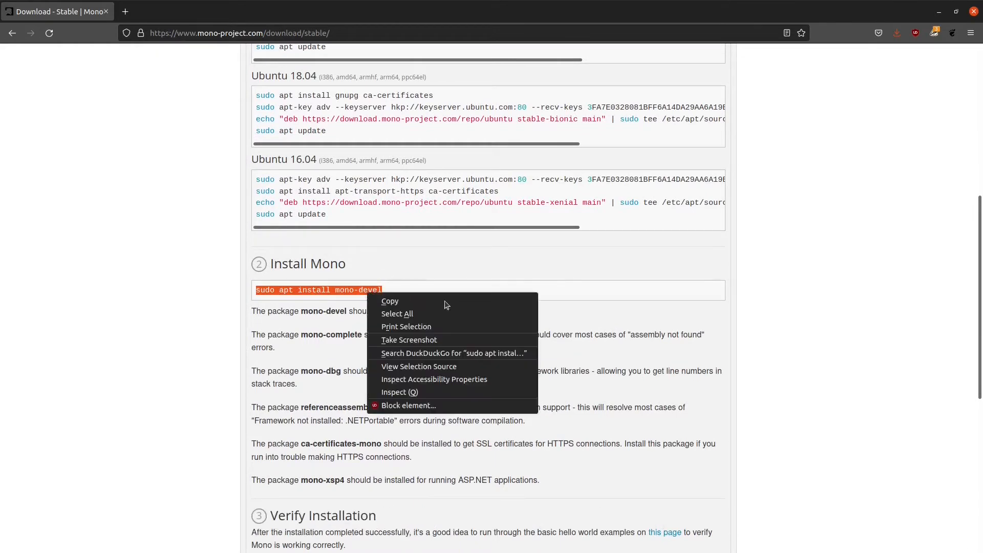
pyautogui.click(412, 302)
pyautogui.hotkey('alt', 'Tab')
# Run 'sudo apt install mono-devel', answer y at the prompt, and let it finish.
pyautogui.rightClick(251, 220)
pyautogui.click(284, 251)
pyautogui.press('Return')
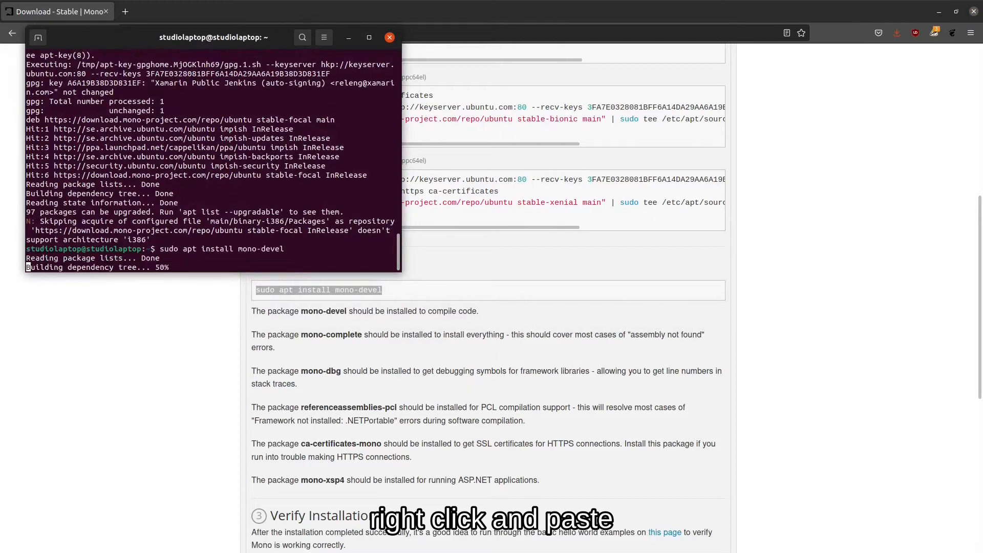
pyautogui.write('y')
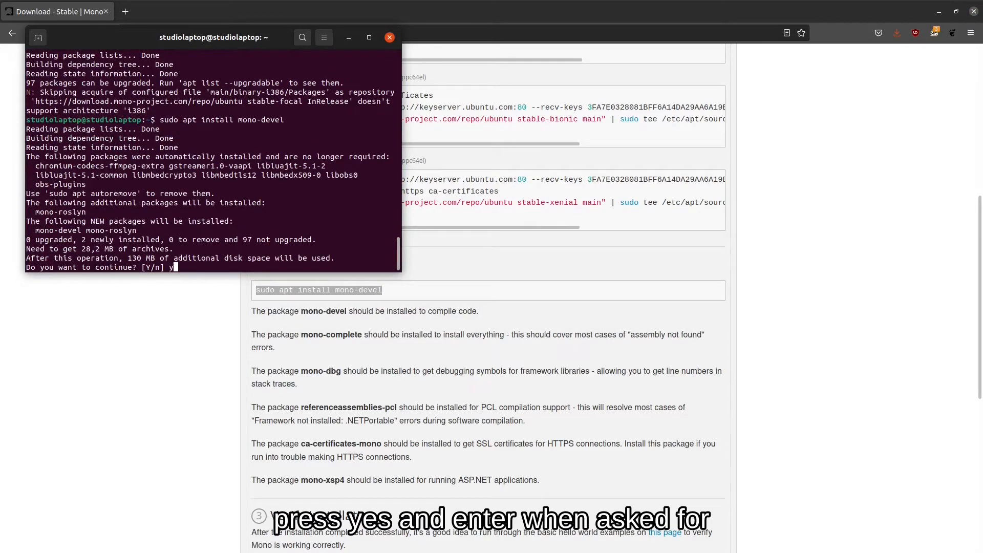
pyautogui.press('Return')
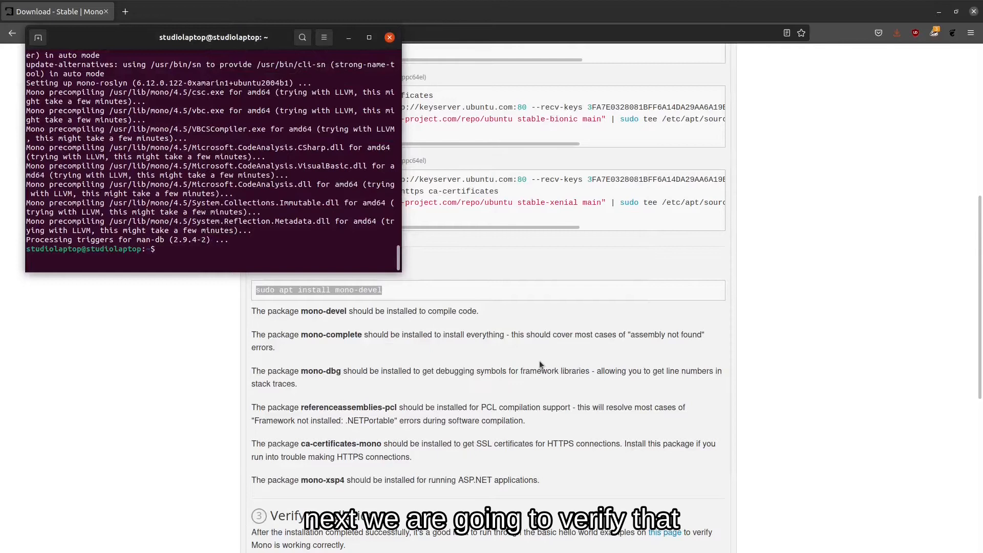
pyautogui.scroll(-5, 513, 370)
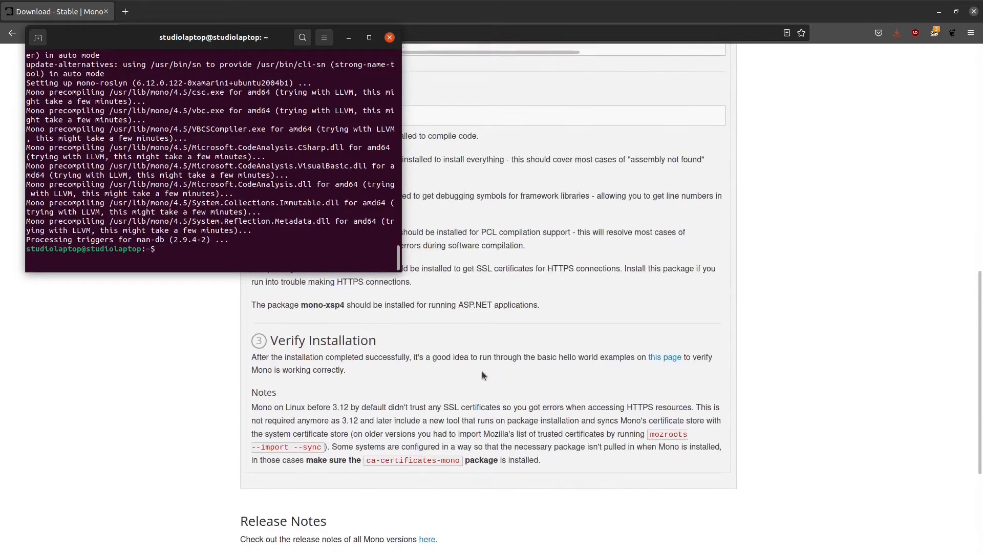
# Go to the Mono Basics page and select the Console Hello World sample code.
pyautogui.hotkey('alt', 'Tab')
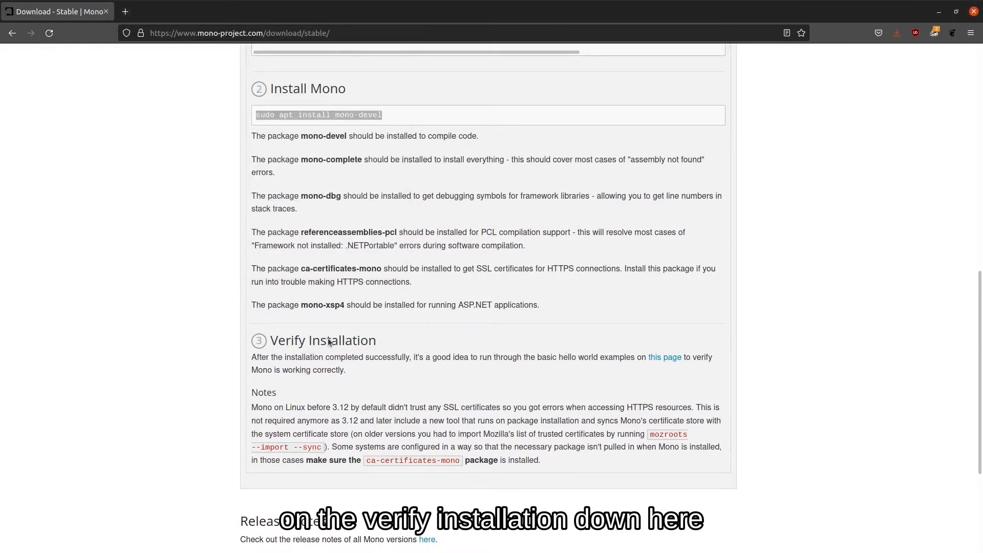
pyautogui.click(667, 361)
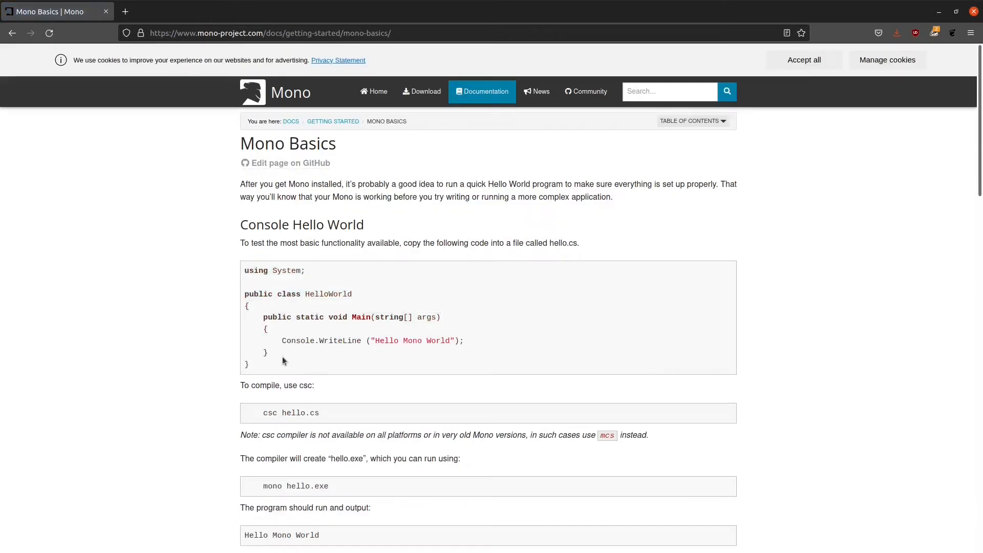
pyautogui.moveTo(283, 361); pyautogui.dragTo(247, 268)
pyautogui.rightClick(261, 272)
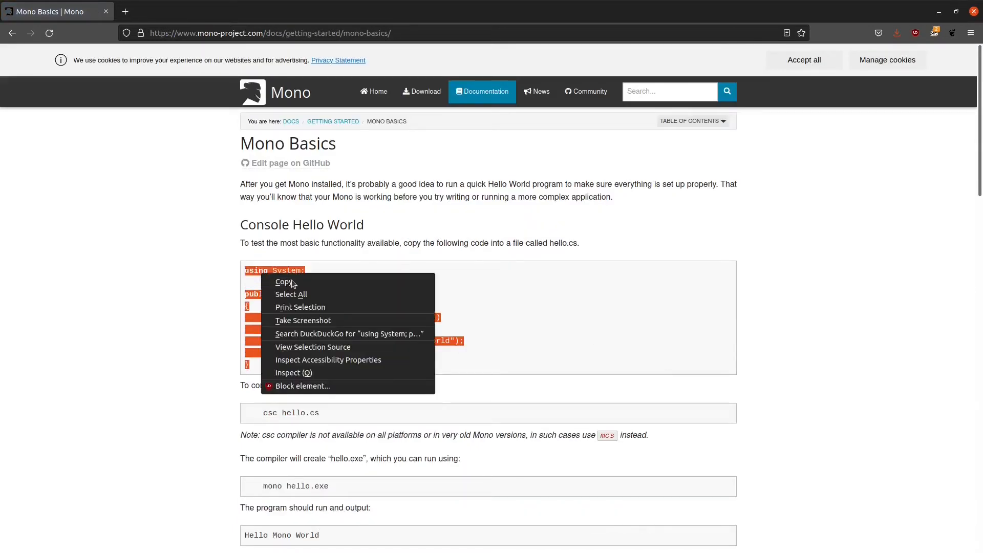
# Copy the Hello World code and paste it into a new gedit document.
pyautogui.click(284, 282)
pyautogui.press('super')
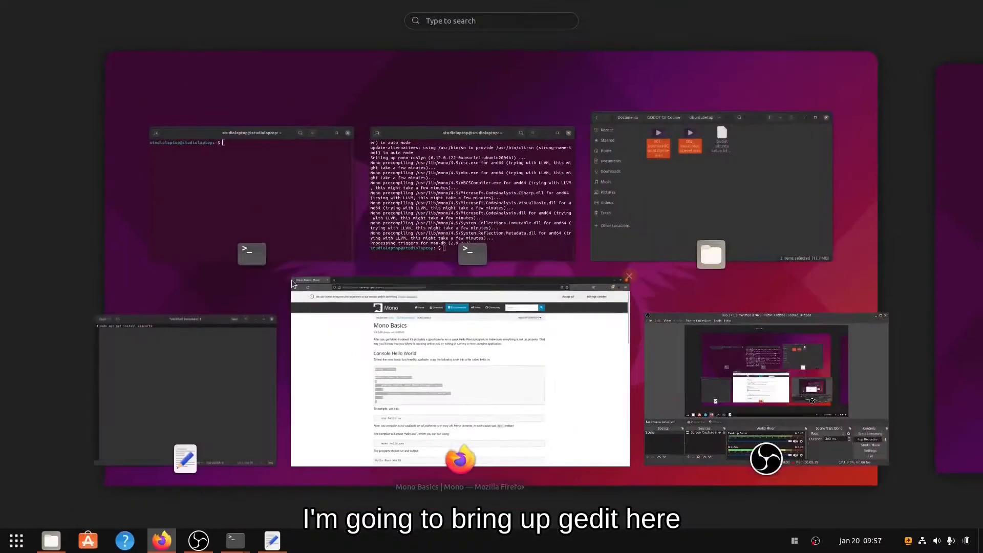
pyautogui.write('ged')
pyautogui.press('Return')
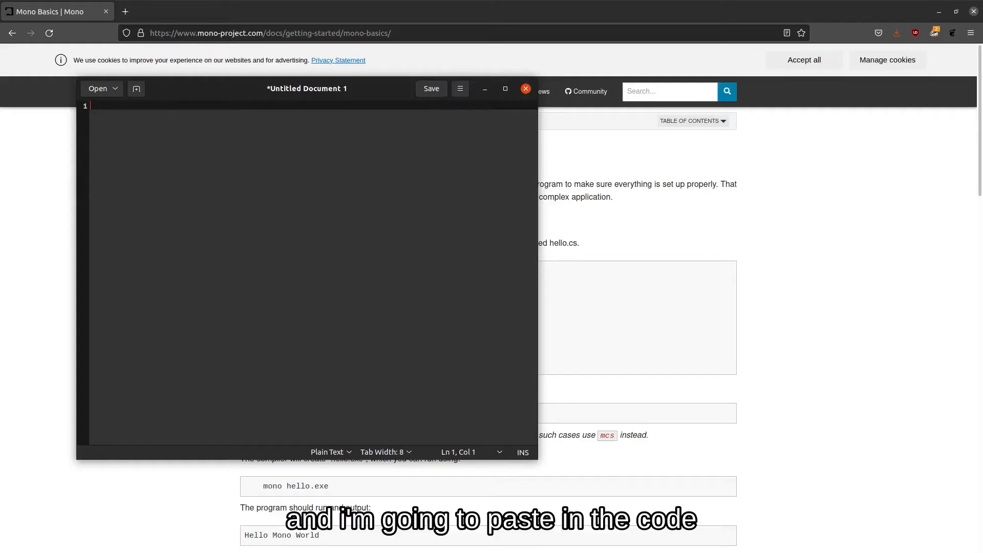
pyautogui.hotkey('ctrl', 'v')
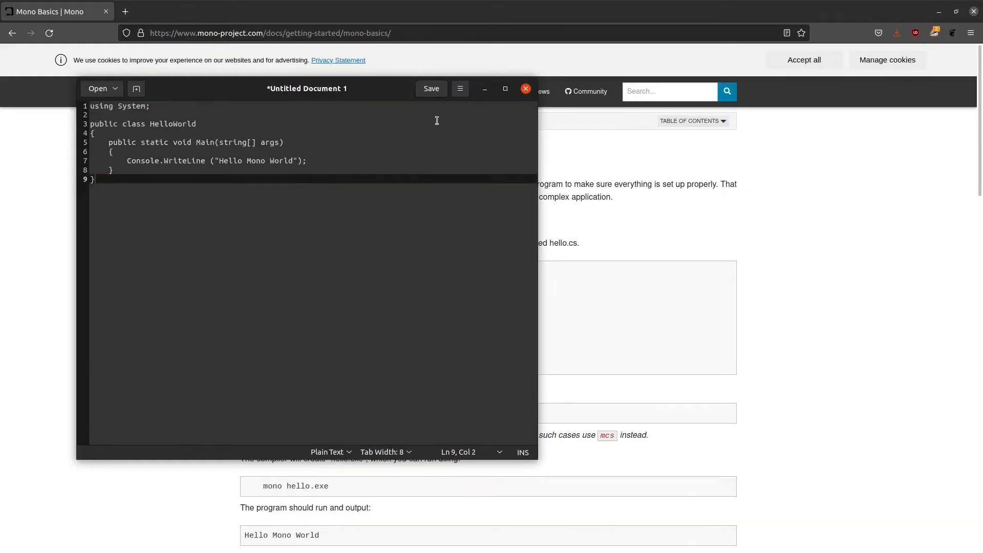
# Save the document as hello.cs in the home folder.
pyautogui.click(437, 90)
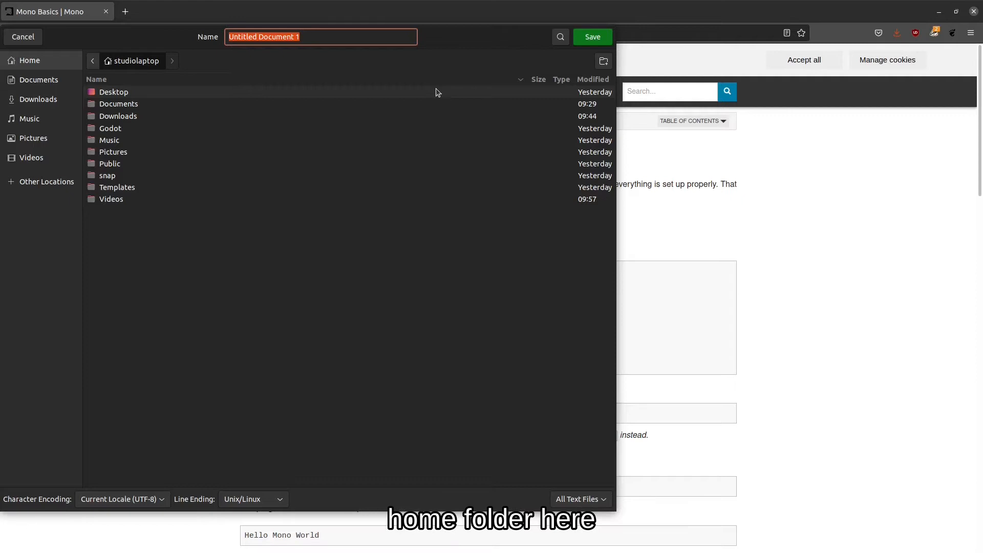
pyautogui.write('hello.cs')
pyautogui.click(593, 37)
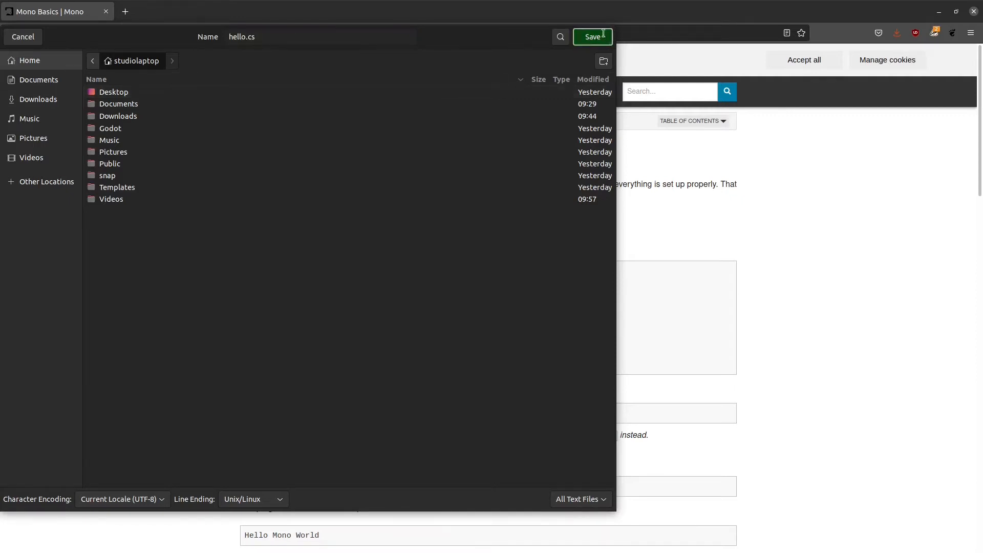
pyautogui.click(580, 15)
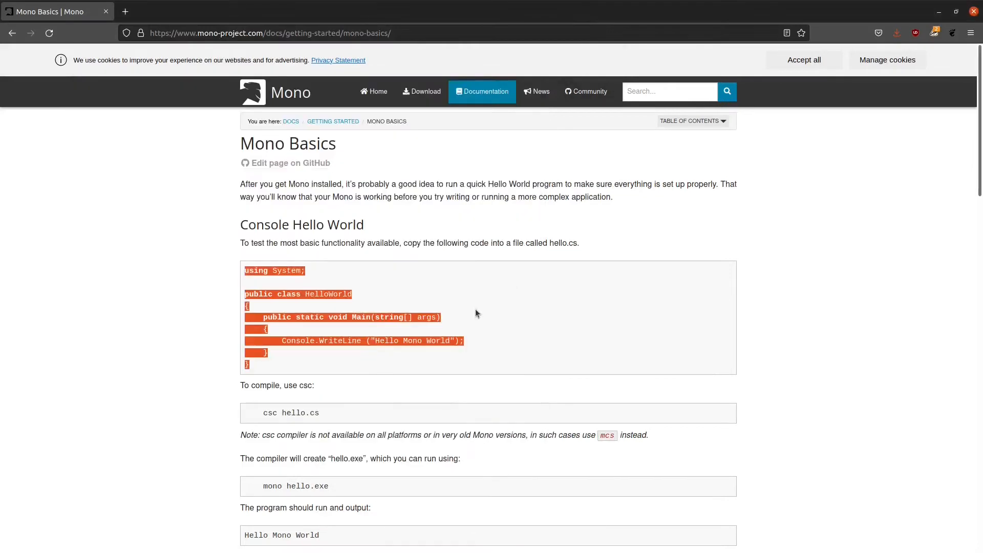
# Copy the 'csc hello.cs' compile command from the Mono Basics page and open a new terminal.
pyautogui.click(351, 377)
pyautogui.scroll(-2, 347, 377)
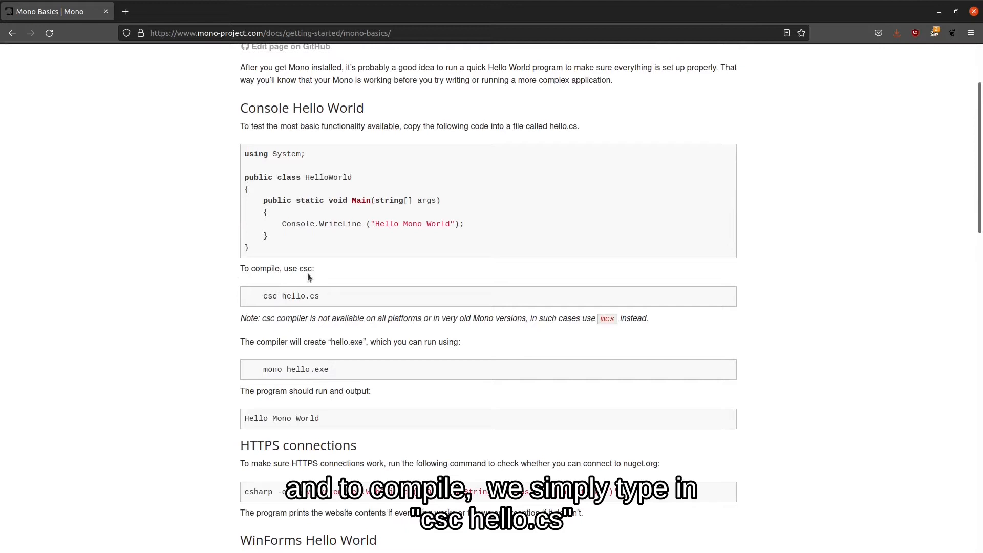
pyautogui.moveTo(305, 296); pyautogui.dragTo(261, 296)
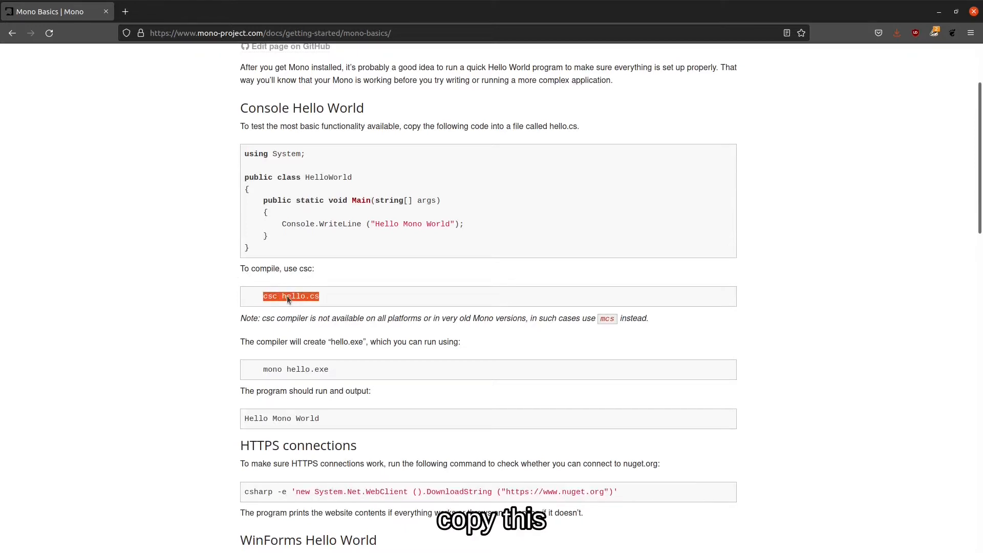
pyautogui.rightClick(289, 298)
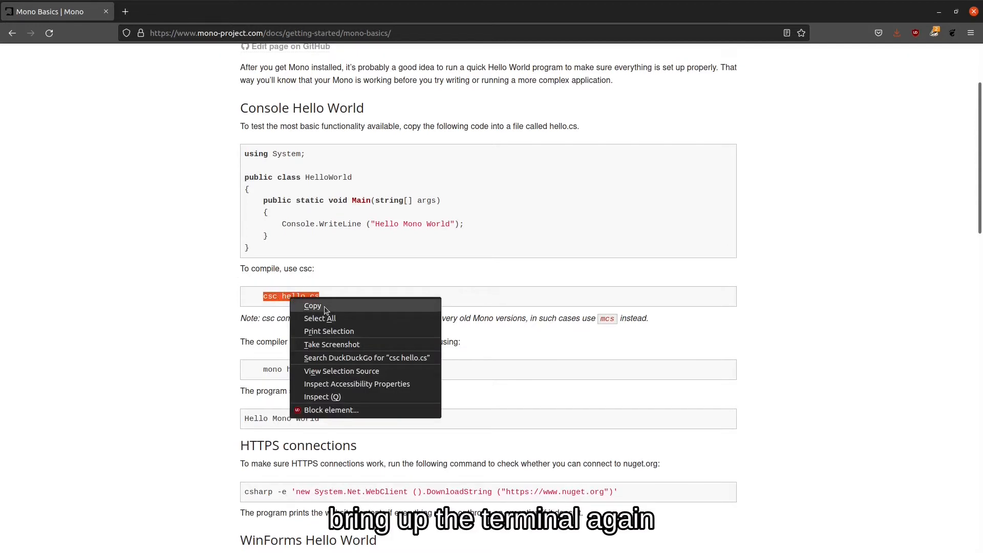
pyautogui.click(324, 306)
pyautogui.hotkey('ctrl', 'alt', 't')
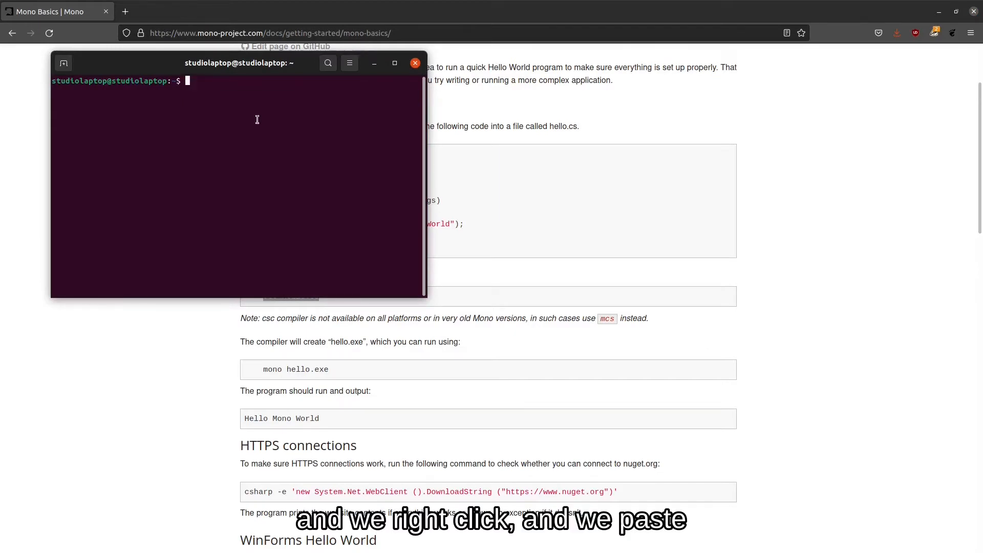
# Compile with 'csc hello.cs', list files with ls, and run 'mono hello.exe' to print Hello Mono World.
pyautogui.hotkey('ctrl', 'shift', 'v')
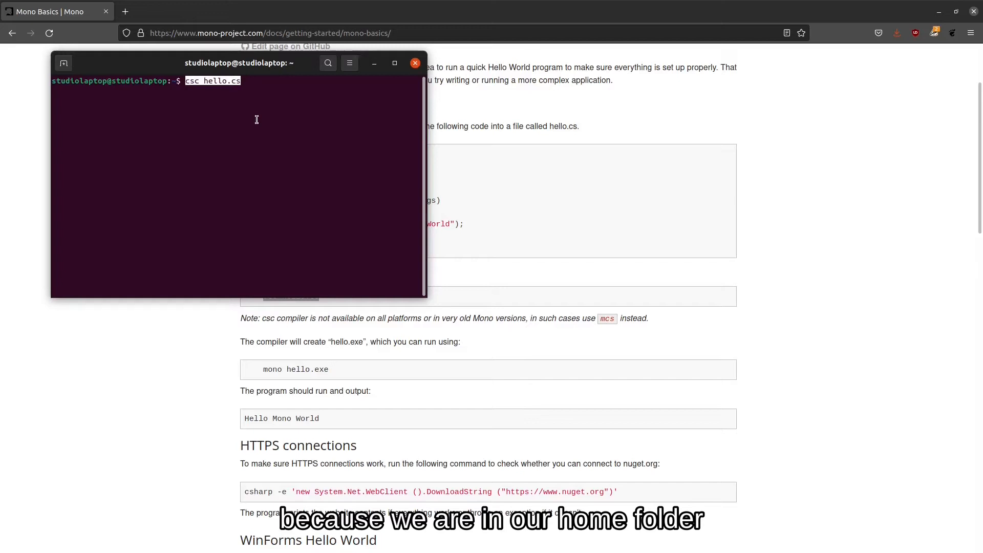
pyautogui.press('Return')
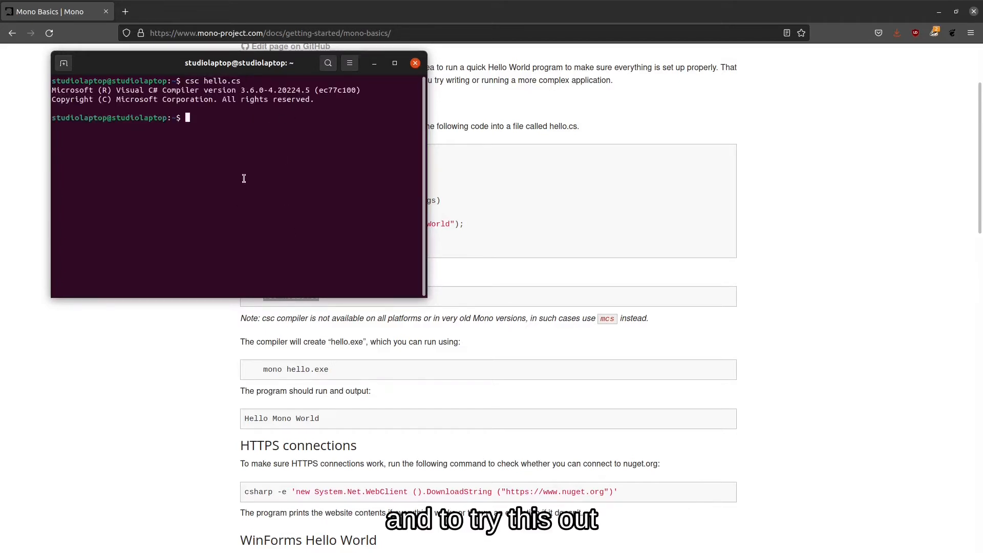
pyautogui.write('ls')
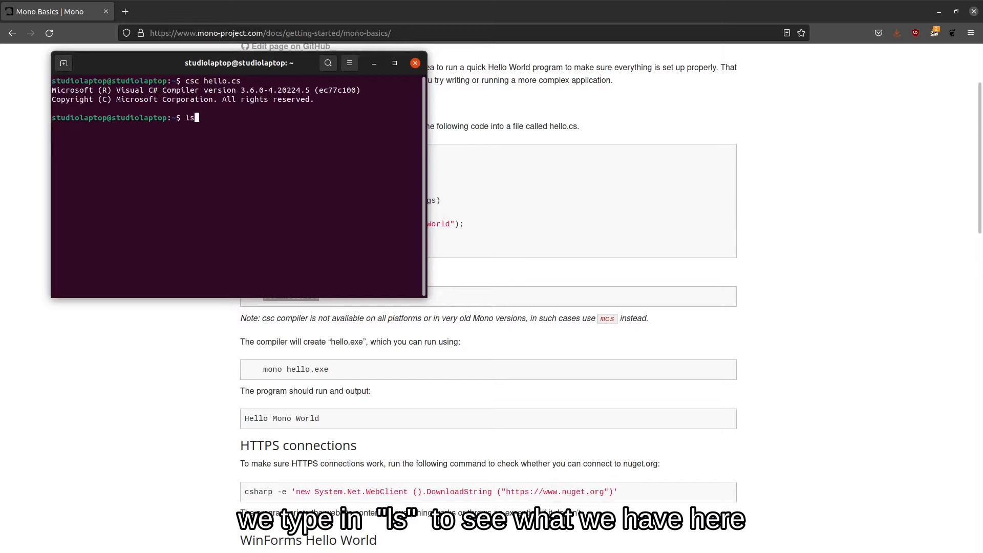
pyautogui.press('Return')
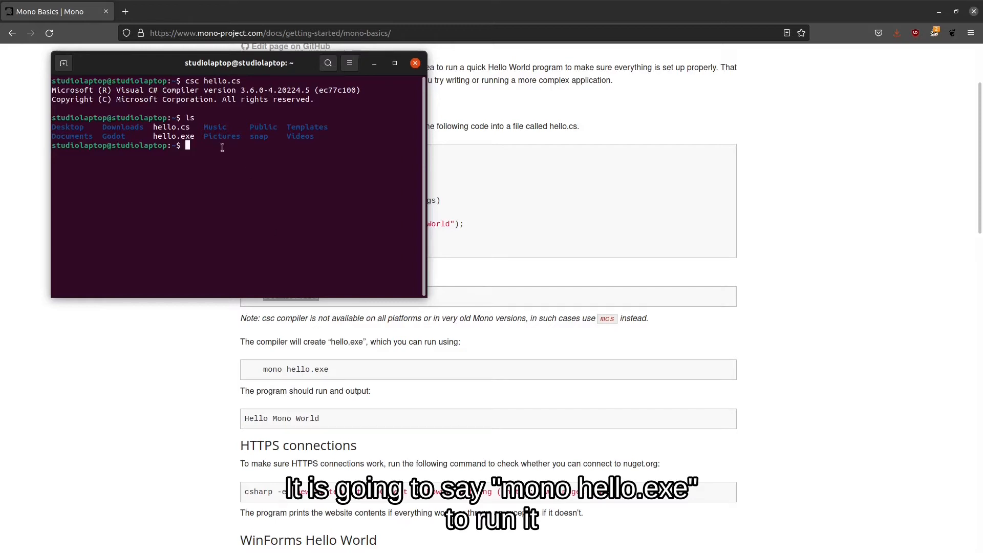
pyautogui.write('mono hello.')
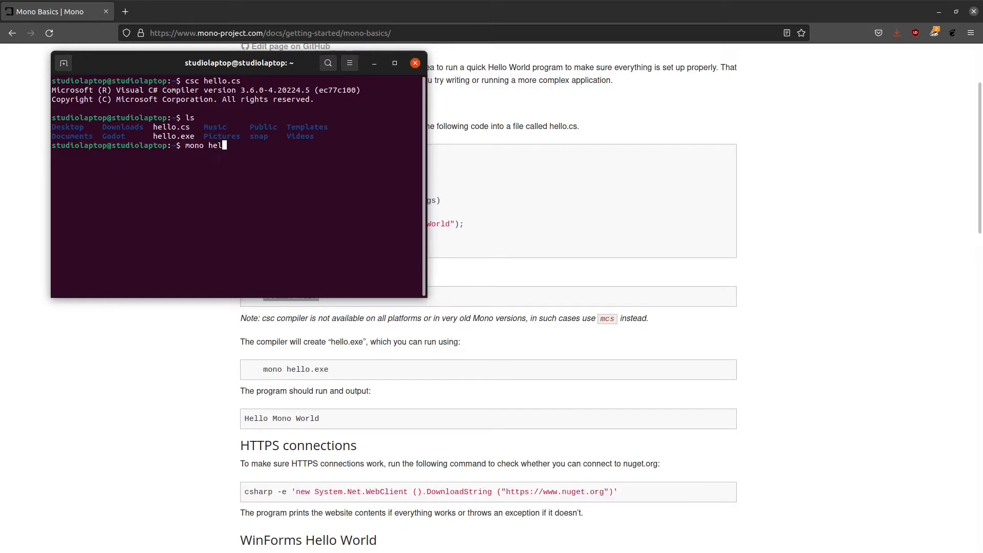
pyautogui.write('exe')
pyautogui.press('Return')
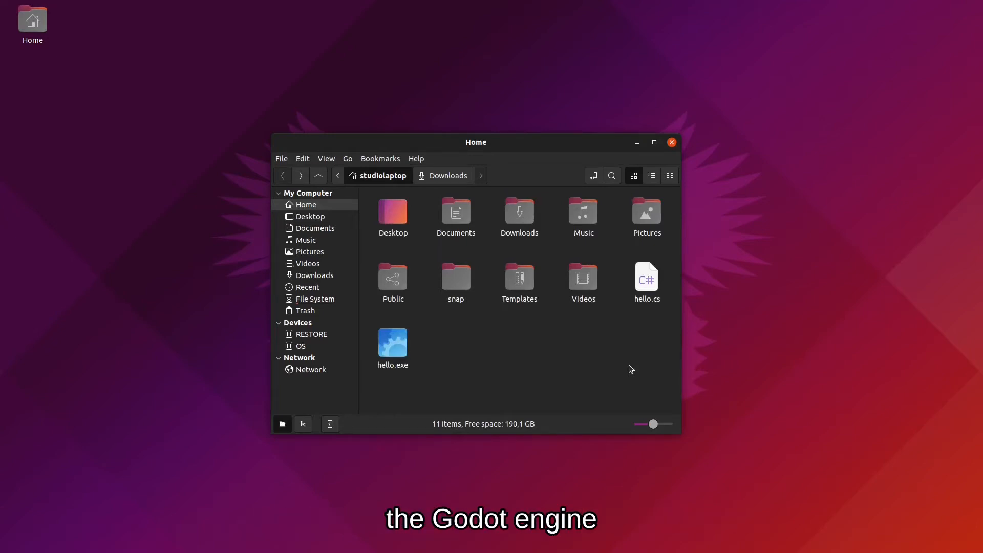
# Open the downloaded Godot mono zip from the Downloads folder.
pyautogui.doubleClick(520, 216)
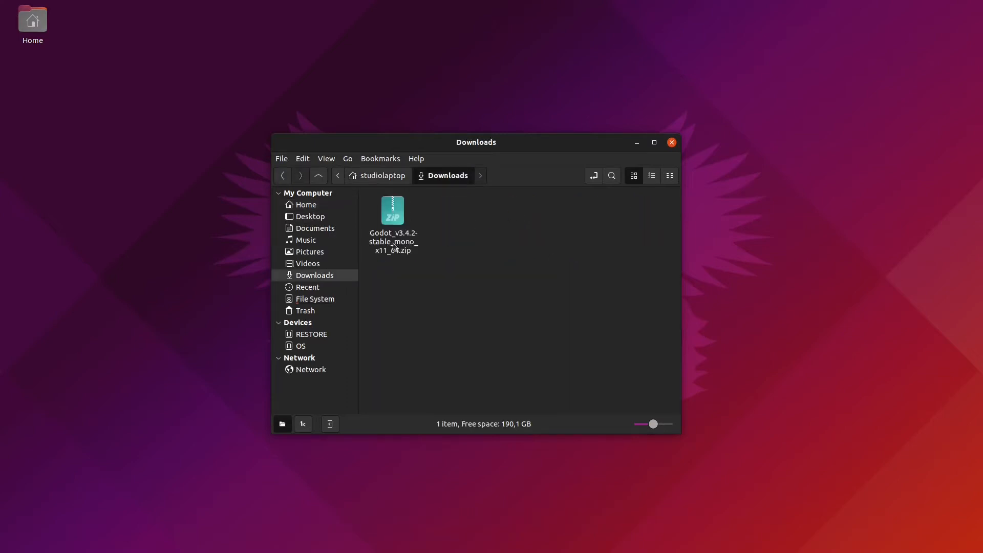
pyautogui.doubleClick(394, 221)
pyautogui.moveTo(417, 143); pyautogui.dragTo(483, 107)
# Create a new folder named 'Godot' in the home folder.
pyautogui.click(366, 168)
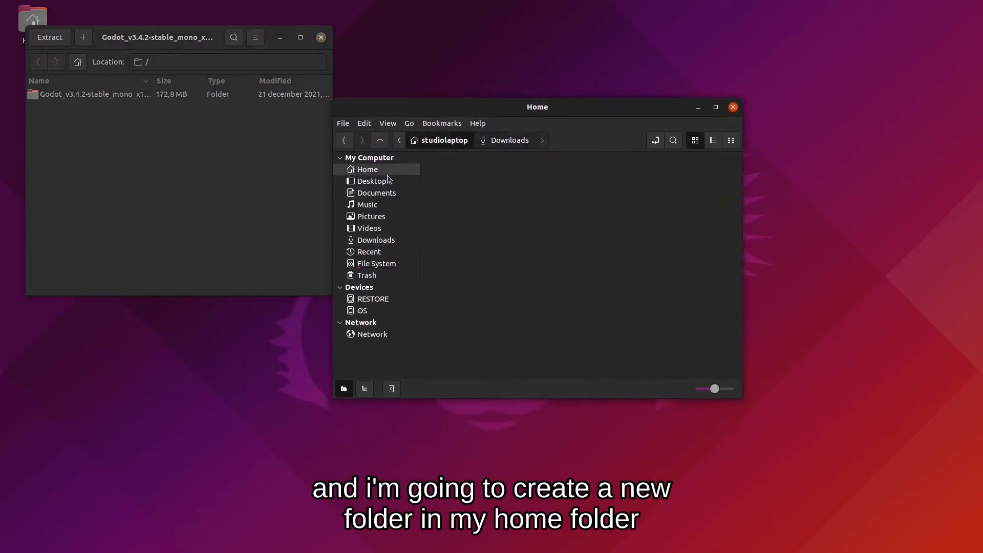
pyautogui.rightClick(561, 297)
pyautogui.click(618, 306)
pyautogui.write('God')
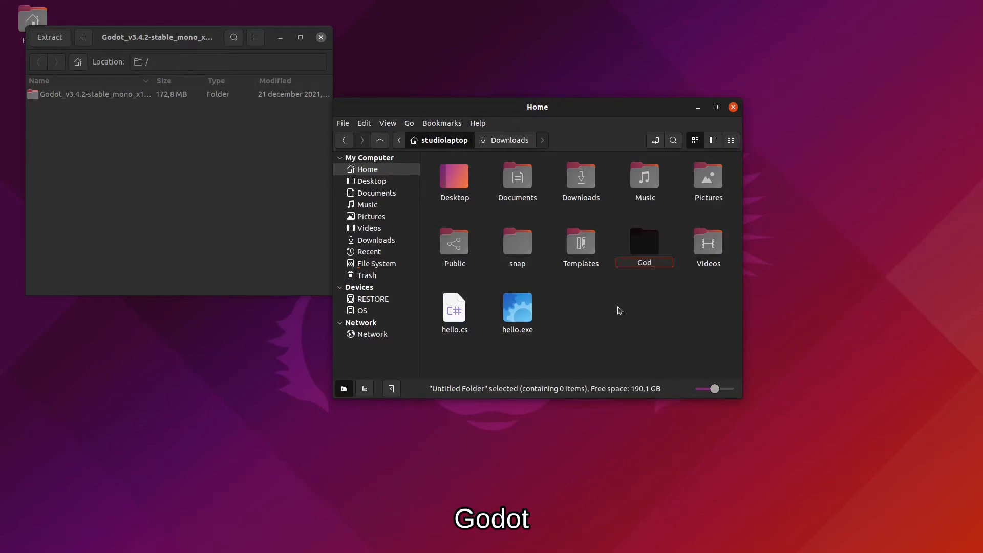
pyautogui.write('ot')
pyautogui.press('Return')
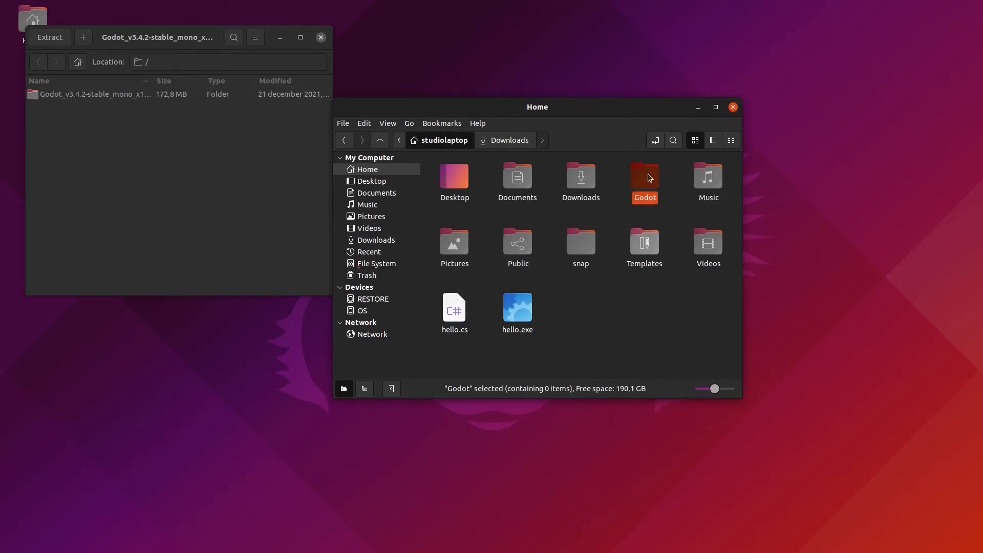
pyautogui.press('Return')
# Extract the Godot archive into ~/Godot and close the archive manager.
pyautogui.click(137, 95)
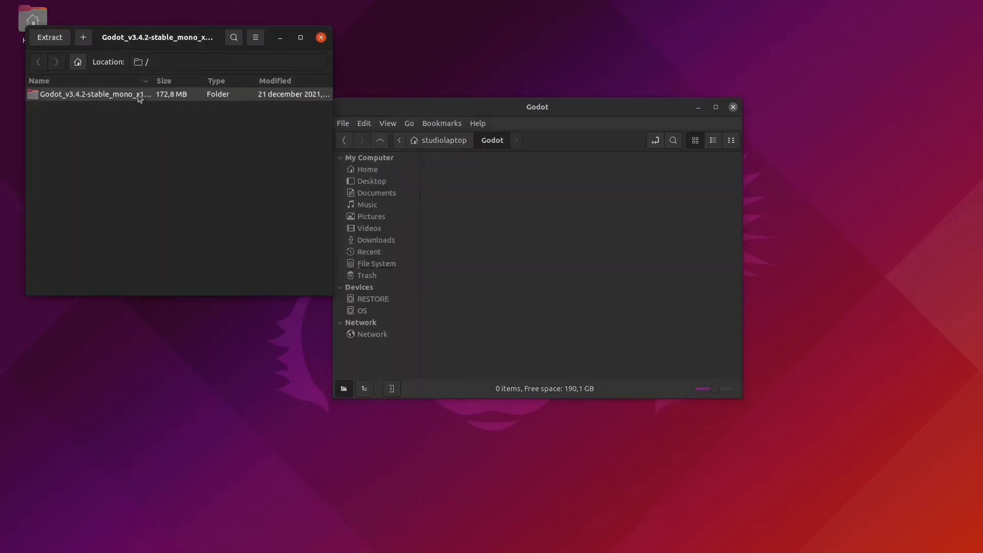
pyautogui.click(58, 40)
pyautogui.click(137, 37)
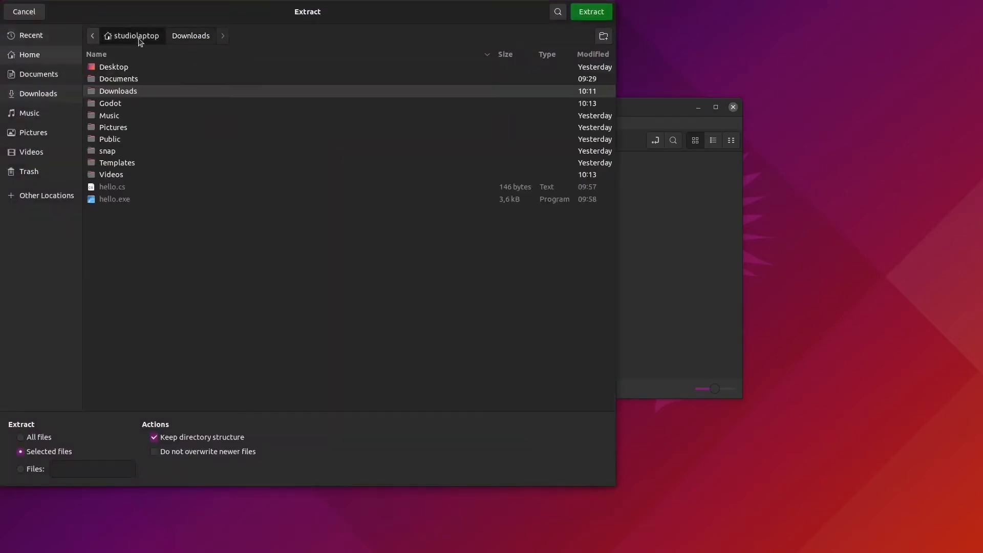
pyautogui.doubleClick(123, 104)
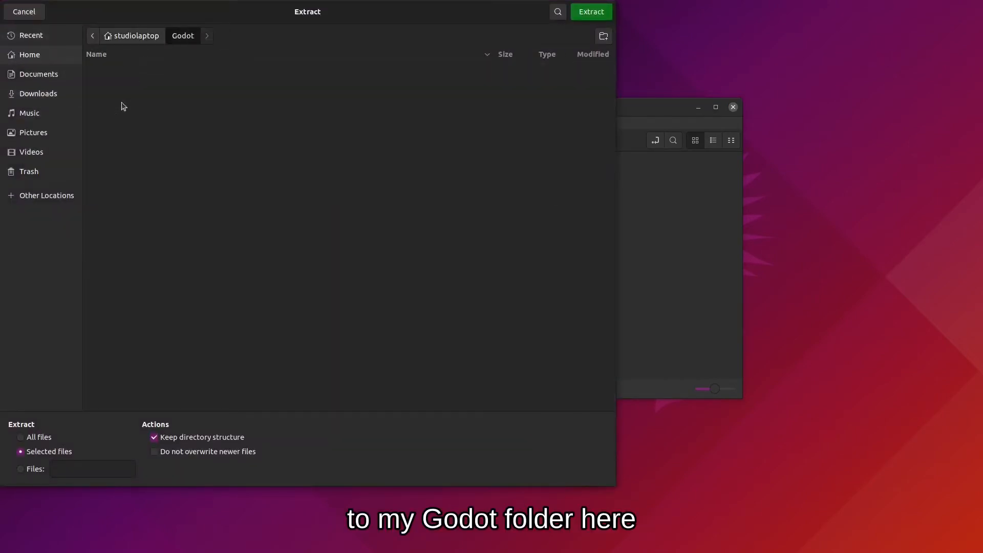
pyautogui.click(594, 12)
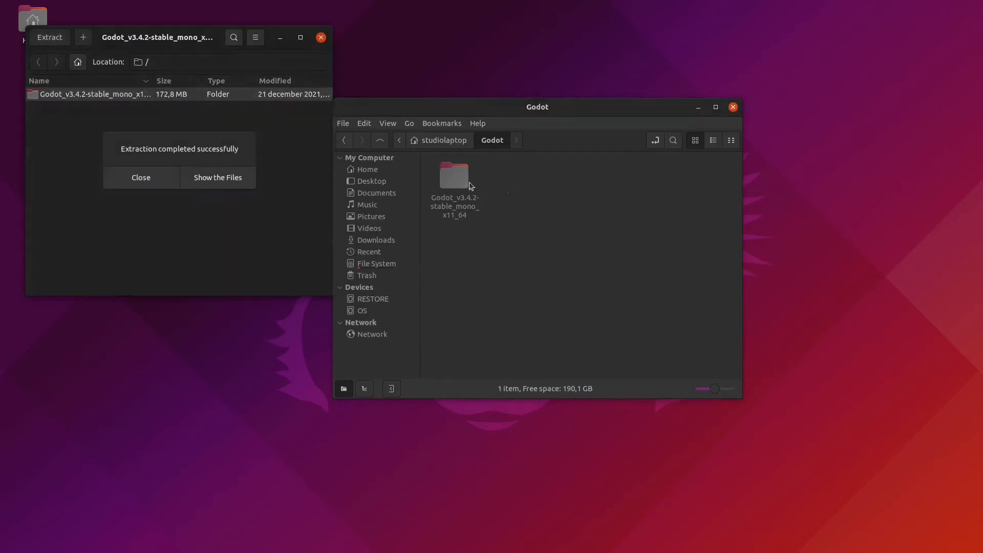
pyautogui.click(170, 179)
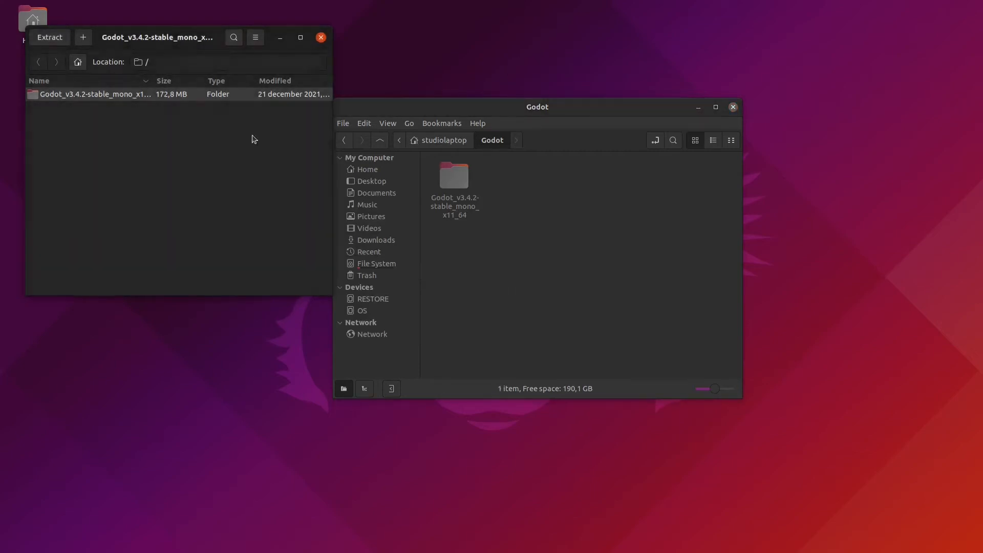
pyautogui.click(321, 37)
# Open the extracted Godot_v3.4.2-stable_mono_x11_64 folder and select the Godot executable.
pyautogui.click(453, 183)
pyautogui.doubleClick(453, 183)
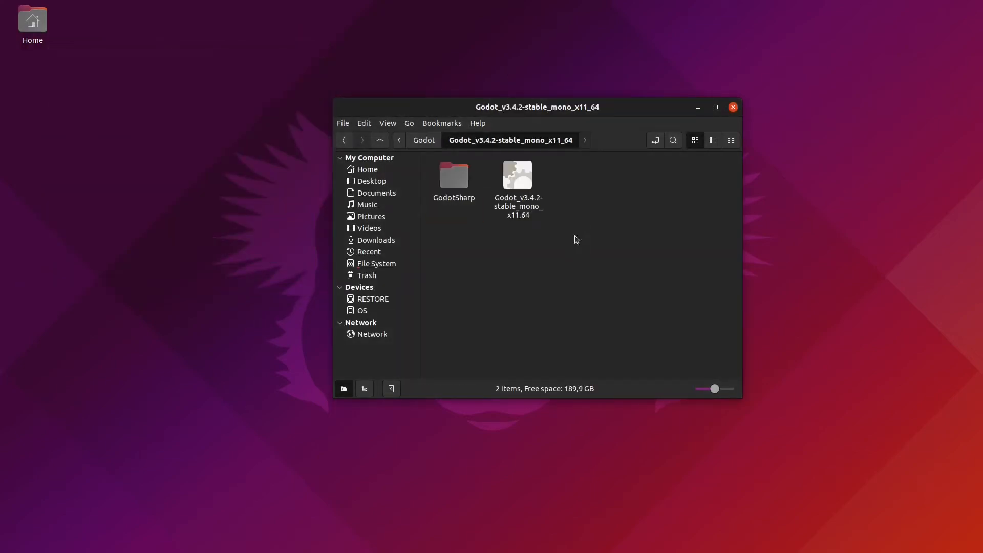
pyautogui.click(522, 185)
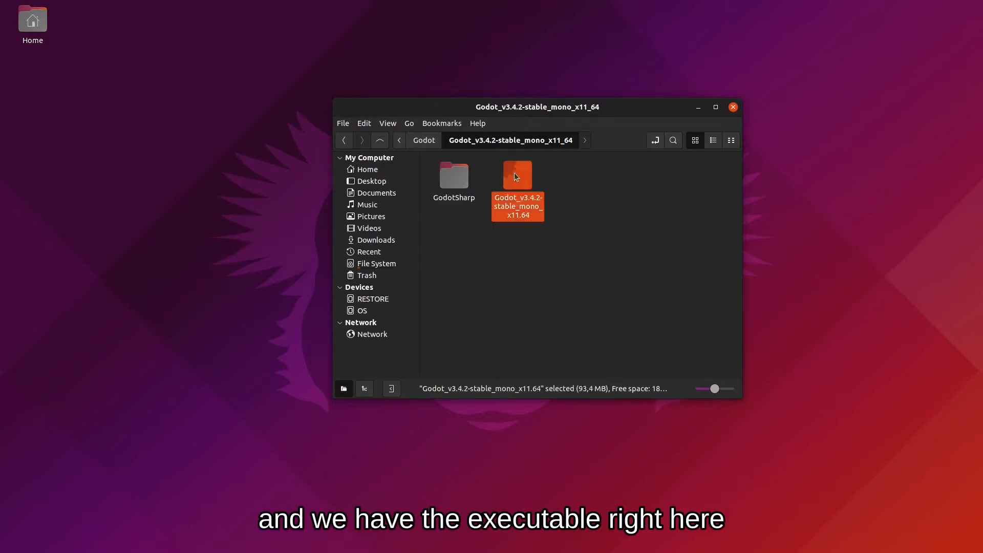
pyautogui.click(557, 208)
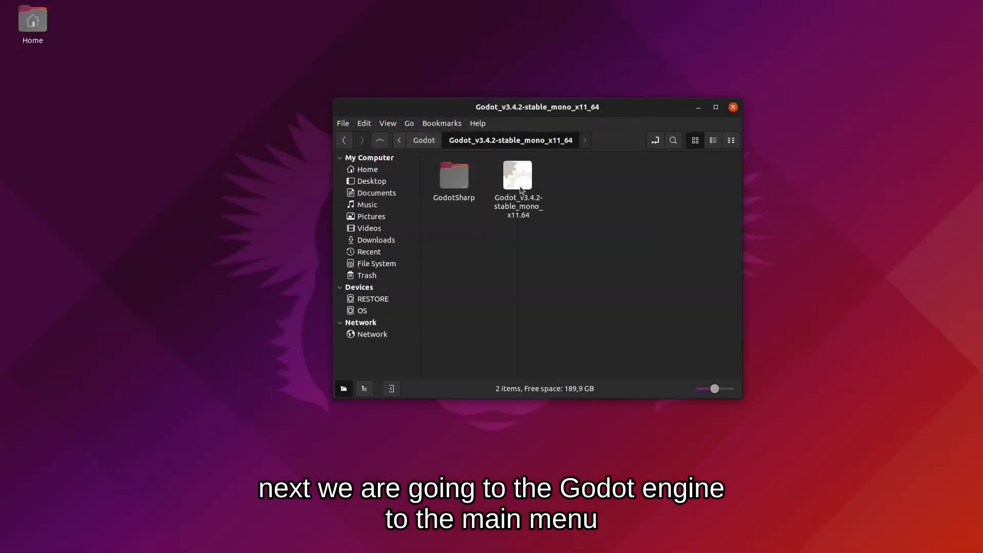
pyautogui.click(521, 188)
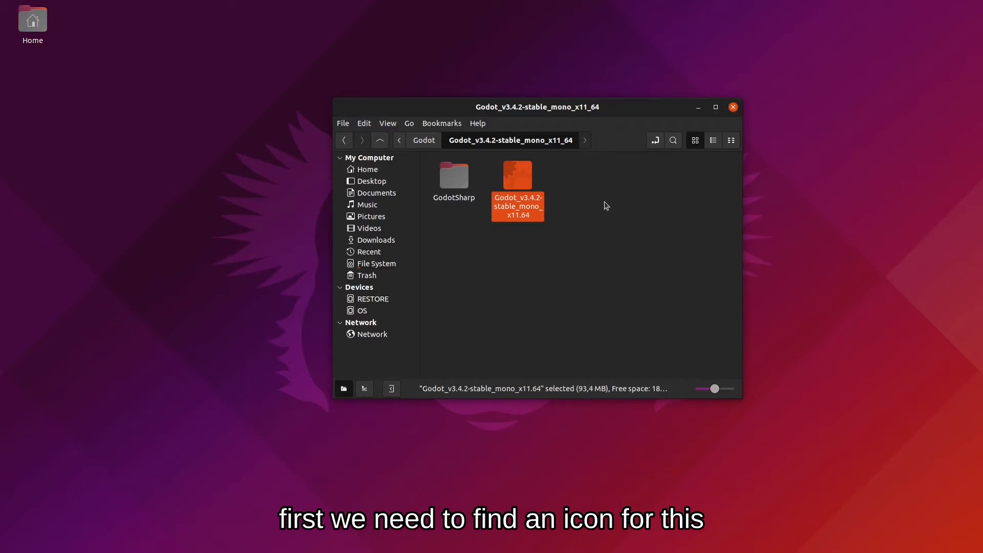
# In Firefox, open the godotengine/godot repository on GitHub and view its icon.png file.
pyautogui.click(163, 542)
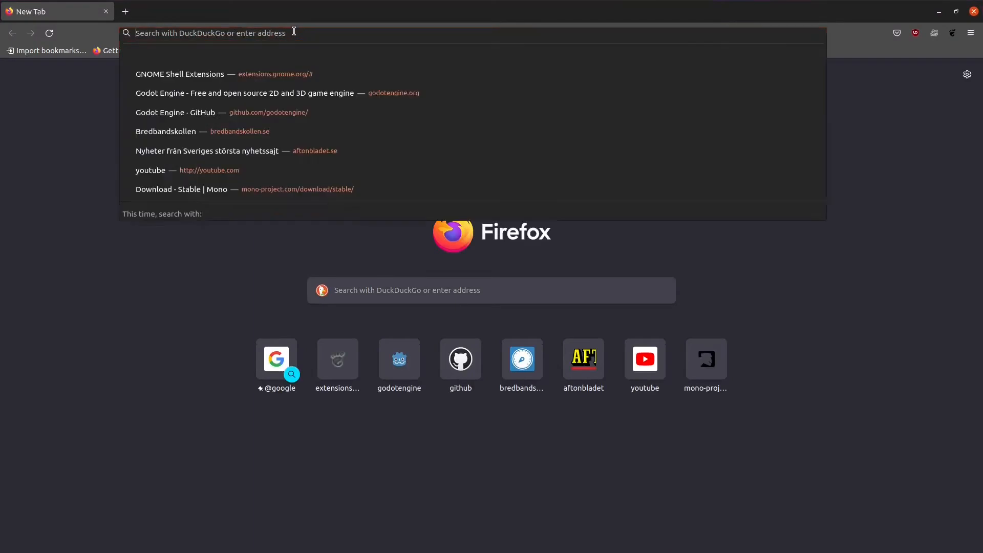
pyautogui.click(294, 32)
pyautogui.write('github.com/')
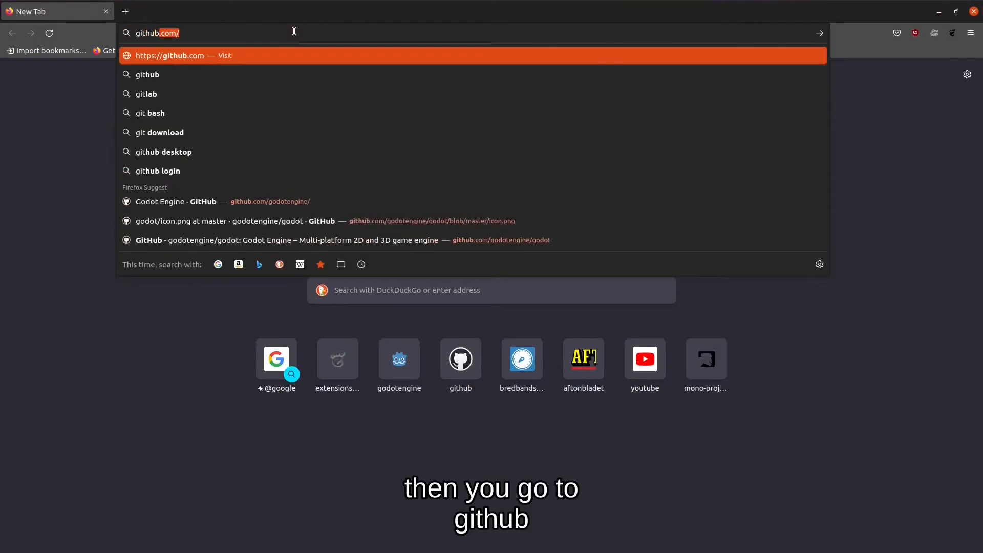
pyautogui.press('End')
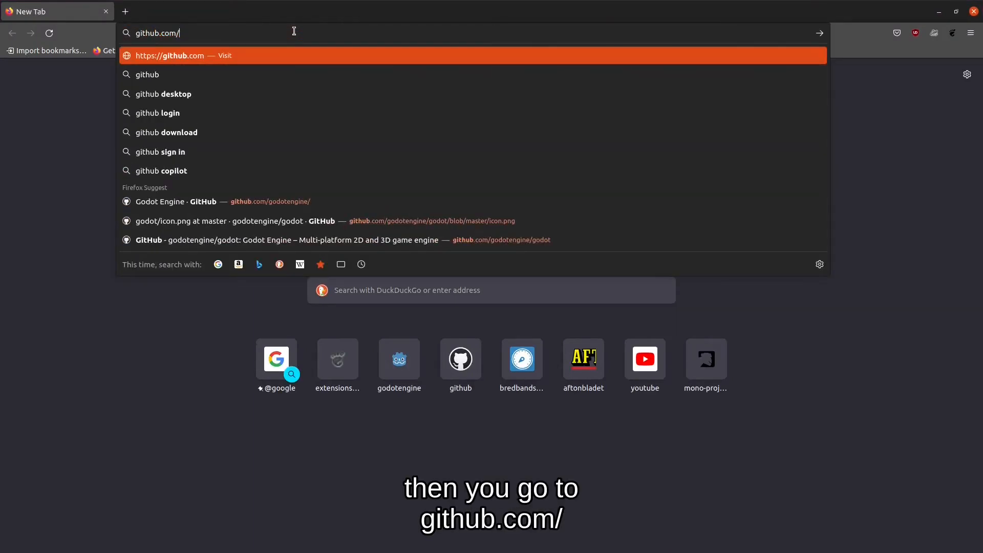
pyautogui.write('godotengine/')
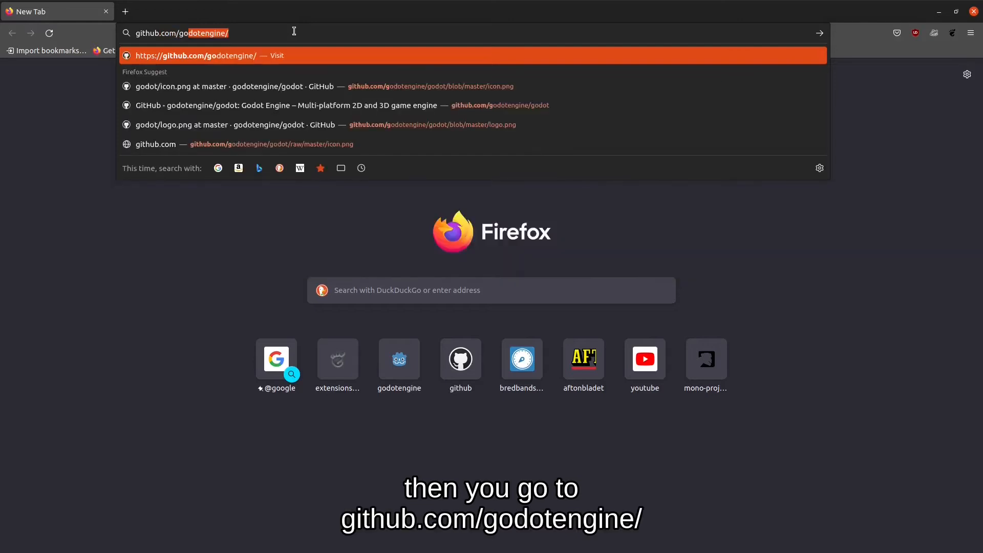
pyautogui.press('Return')
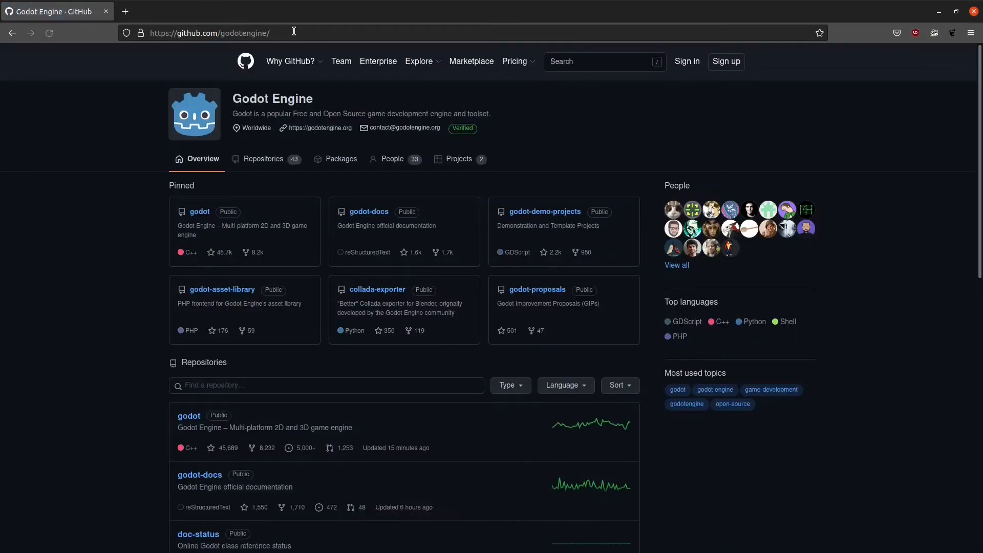
pyautogui.click(193, 419)
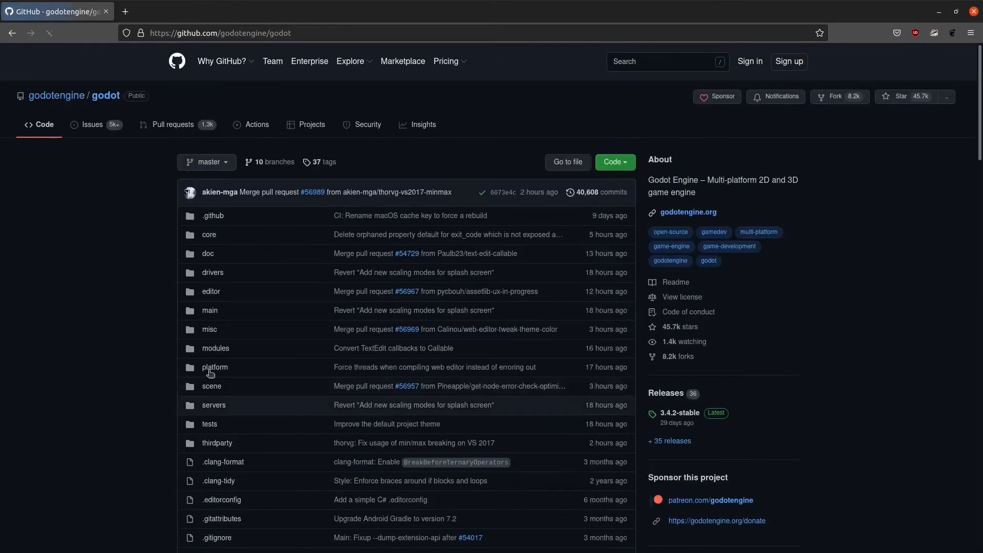
pyautogui.scroll(-5, 225, 375)
pyautogui.scroll(-5, 226, 375)
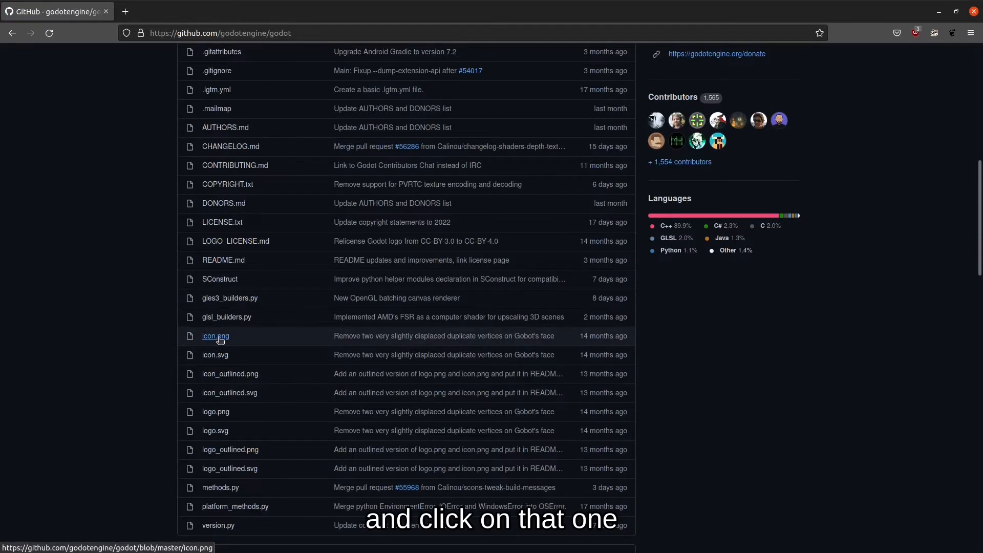
pyautogui.click(219, 337)
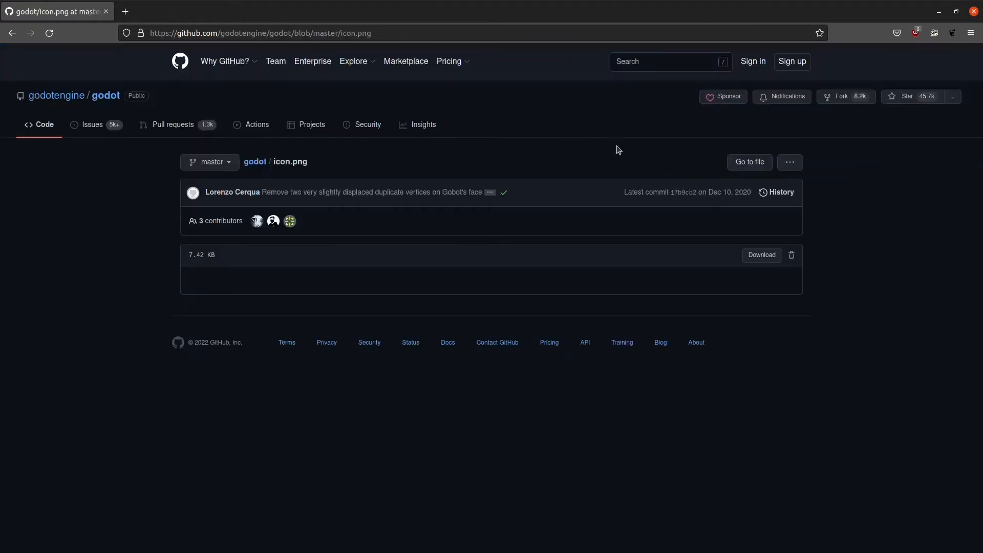
# Save the icon image as GodotEngine.png in Godot/Godot_v3.4.2-stable_mono_x11_64.
pyautogui.rightClick(496, 313)
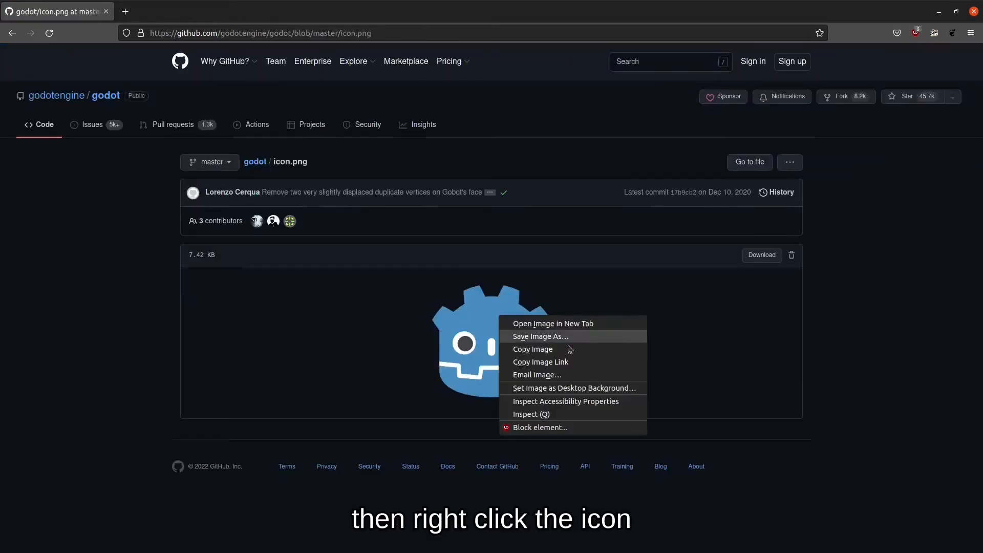
pyautogui.click(567, 338)
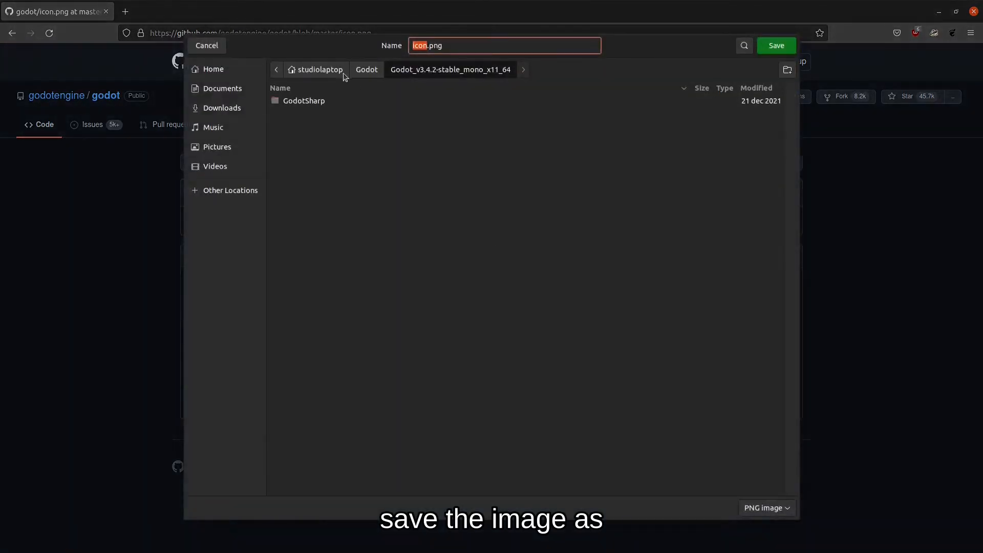
pyautogui.click(320, 71)
pyautogui.doubleClick(306, 138)
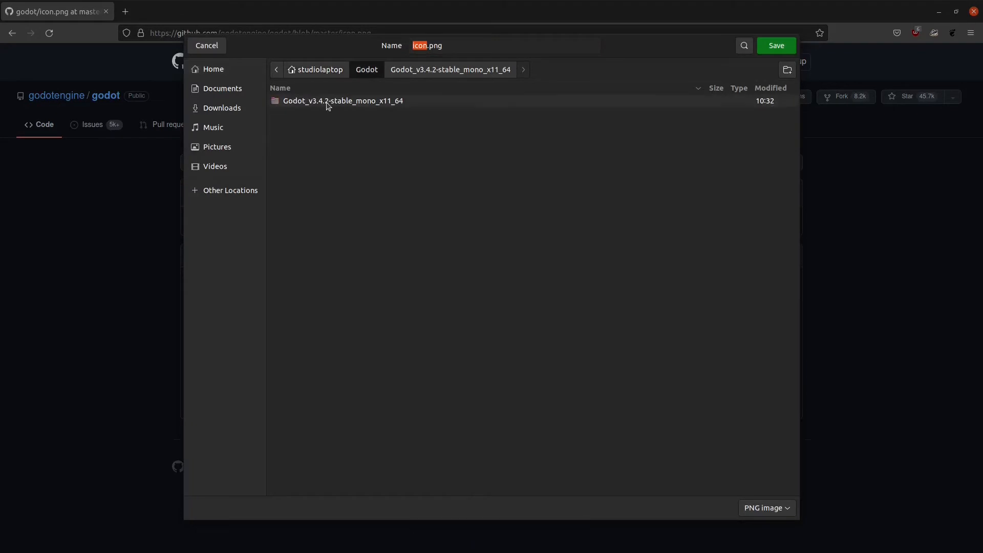
pyautogui.doubleClick(328, 102)
pyautogui.click(422, 45)
pyautogui.write('Godot')
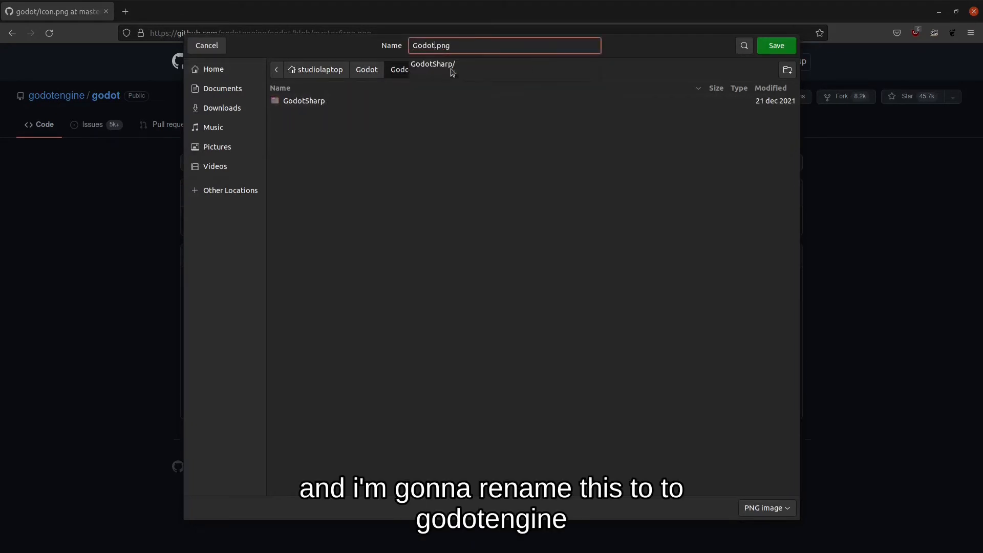
pyautogui.write('Engine')
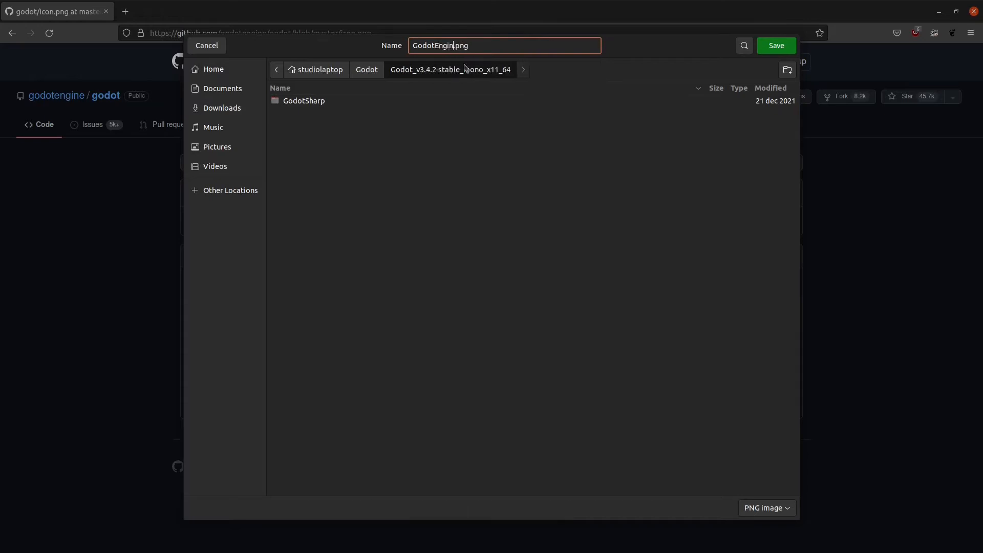
pyautogui.click(776, 45)
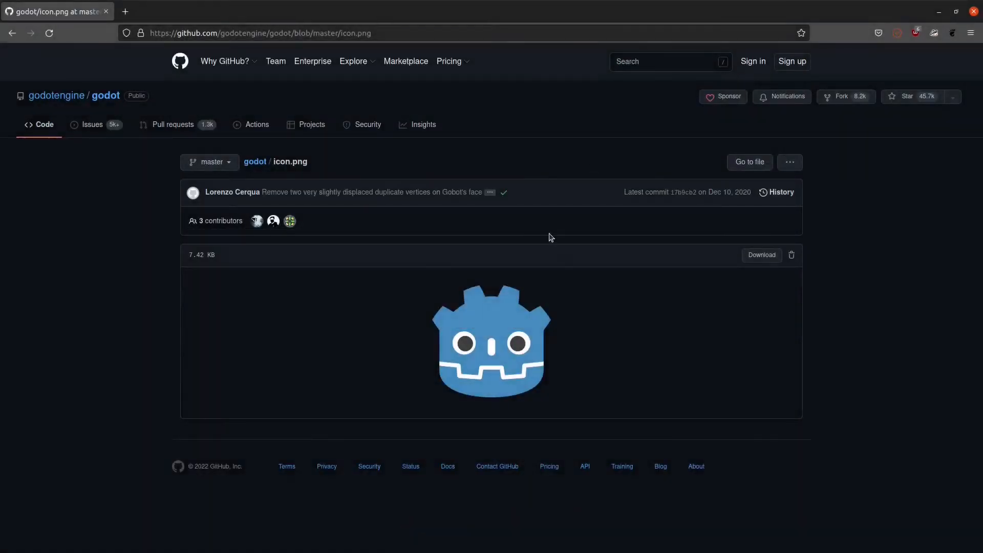
# Minimize Firefox and run 'sudo apt install alacarte' in a new terminal, entering the password.
pyautogui.click(940, 13)
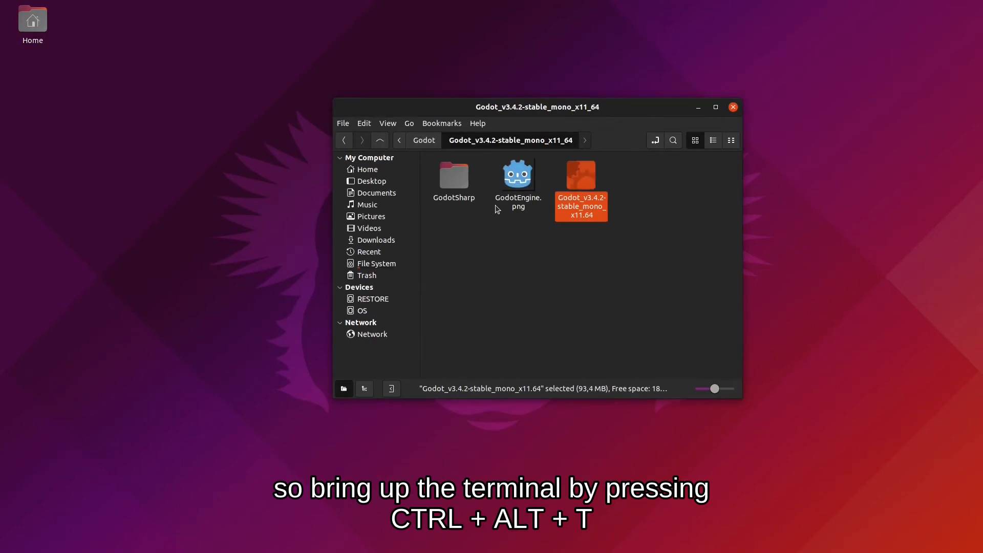
pyautogui.hotkey('ctrl', 'alt', 't')
pyautogui.write('sudo apt install alacart')
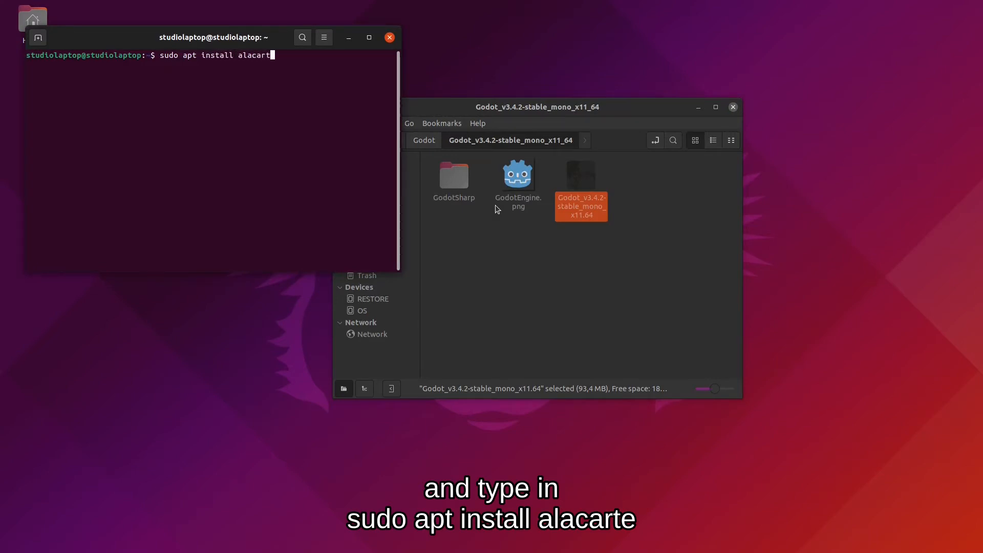
pyautogui.write('e')
pyautogui.press('Return')
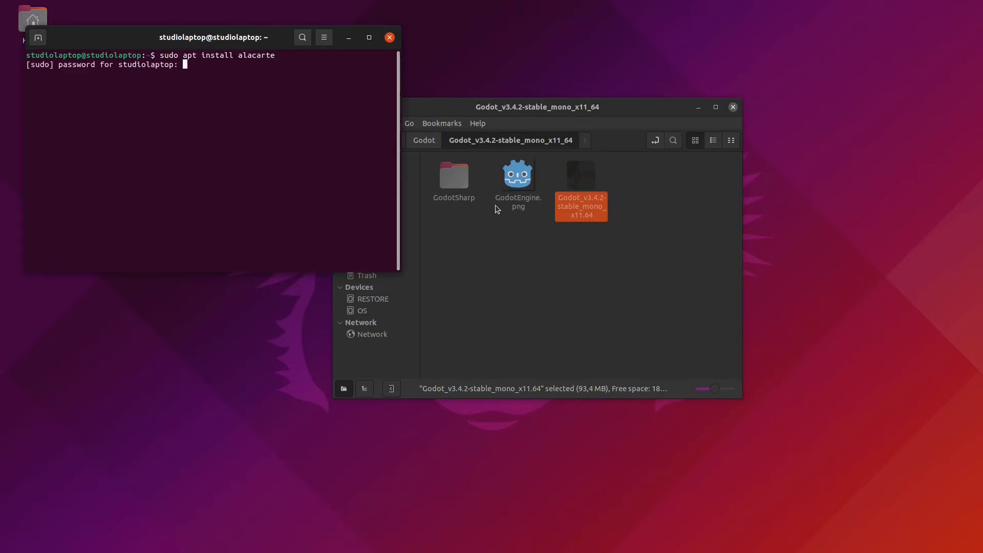
pyautogui.press('Return')
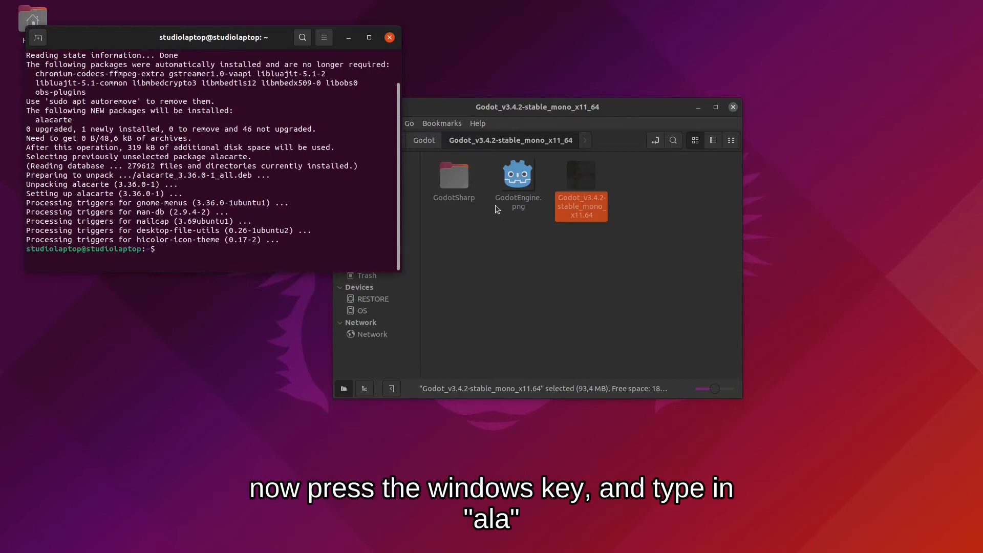
pyautogui.press('super')
# Open the Main Menu editor and start a new Programming launcher named Godot.
pyautogui.write('ala')
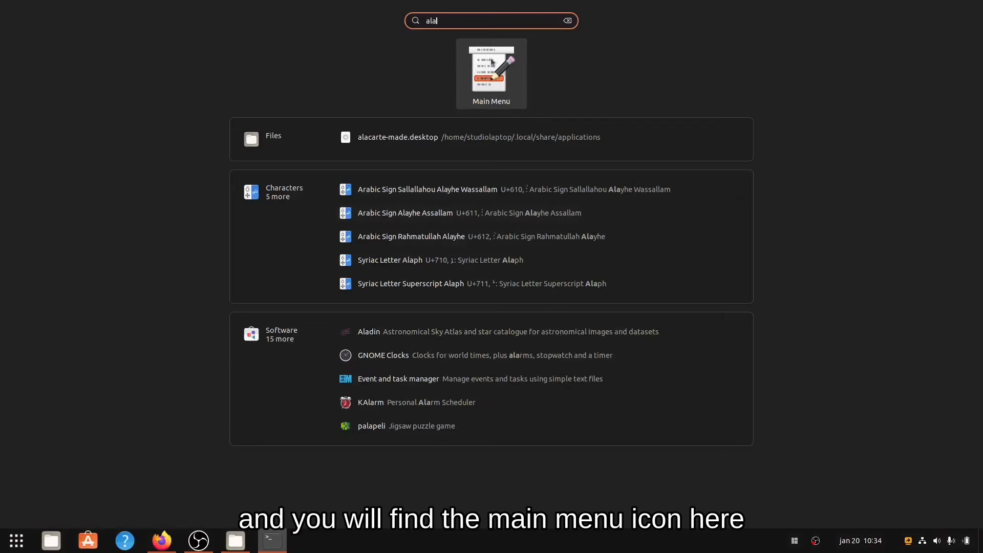
pyautogui.press('BackSpace')
pyautogui.press('BackSpace')
pyautogui.press('BackSpace')
pyautogui.write('menu')
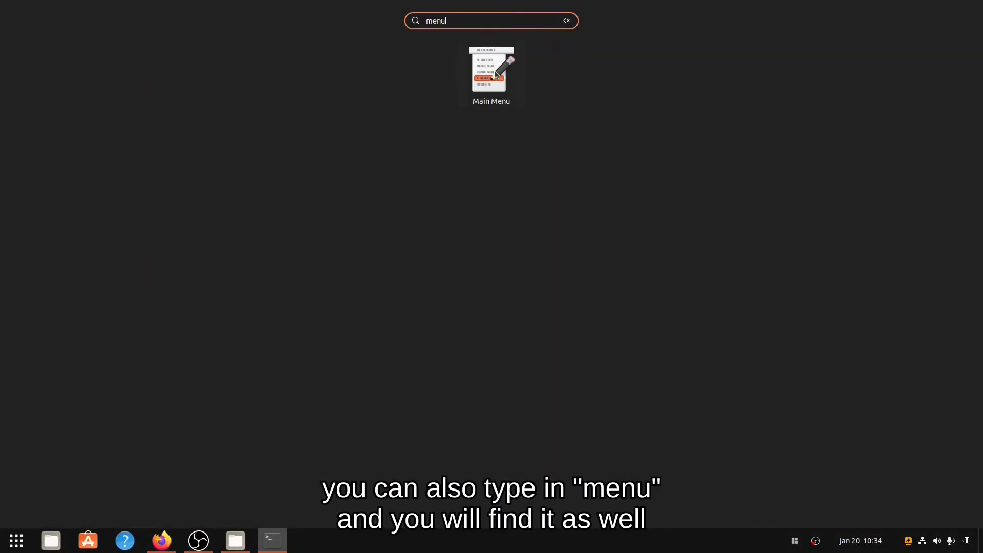
pyautogui.click(494, 70)
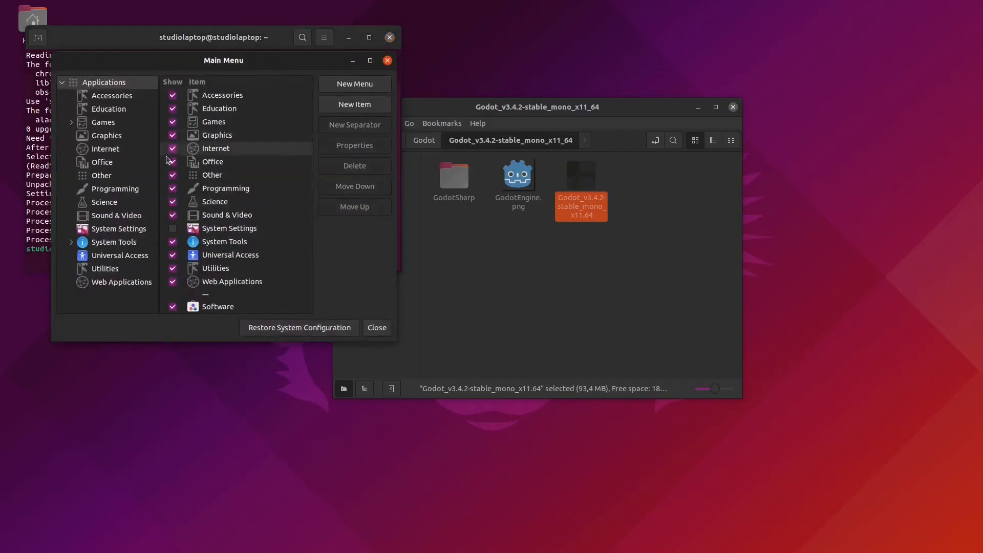
pyautogui.click(119, 188)
pyautogui.click(348, 107)
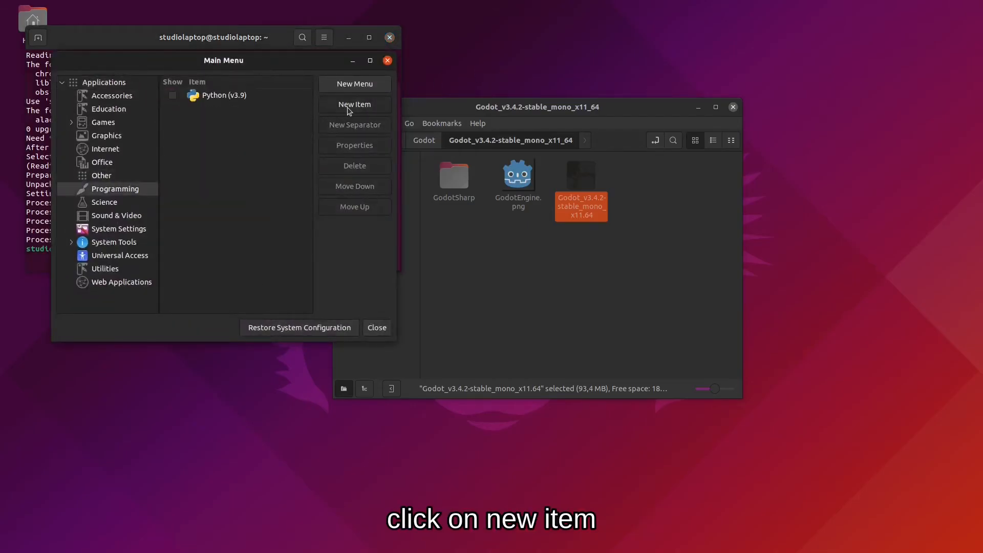
pyautogui.write('Godot')
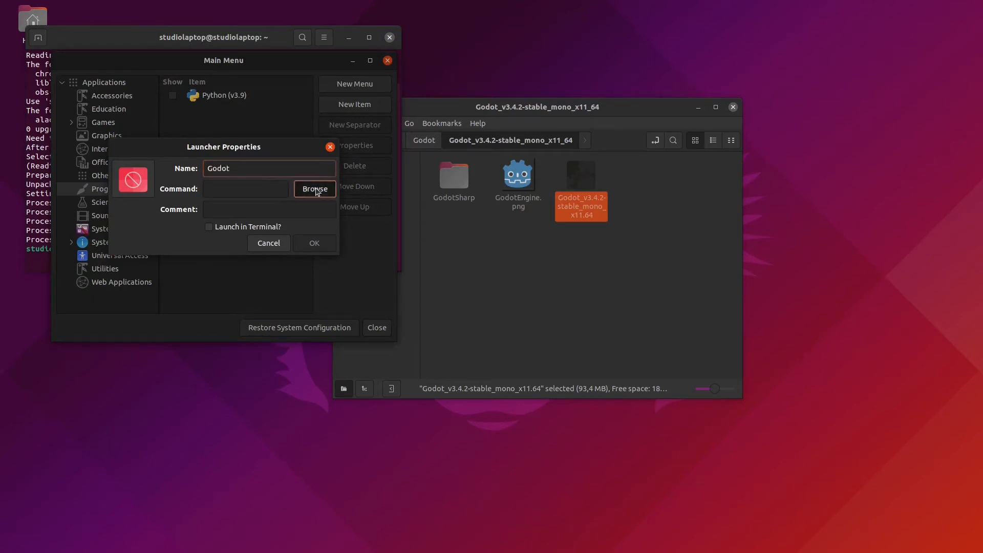
# Set the launcher command to the Godot executable in Godot_v3.4.2-stable_mono_x11_64.
pyautogui.click(315, 188)
pyautogui.doubleClick(125, 103)
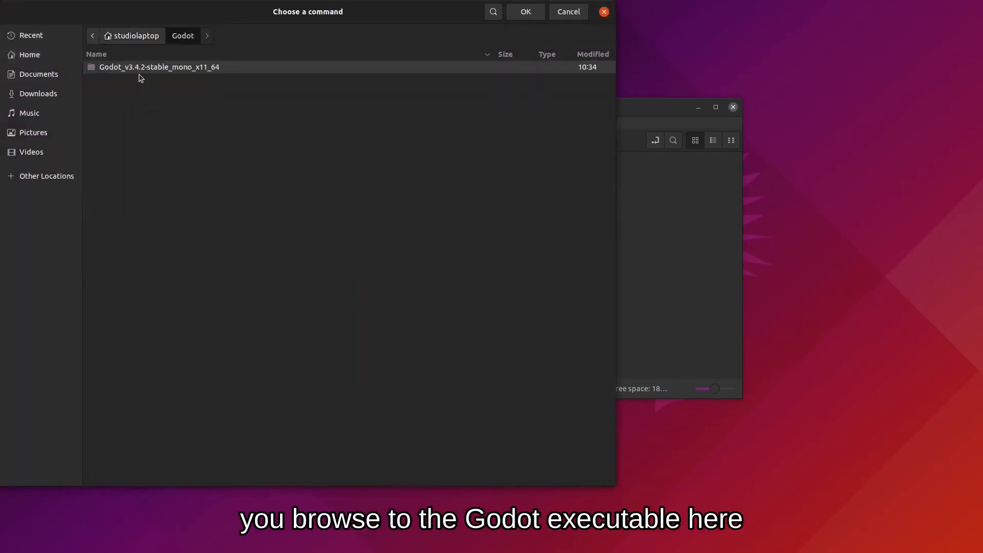
pyautogui.doubleClick(140, 67)
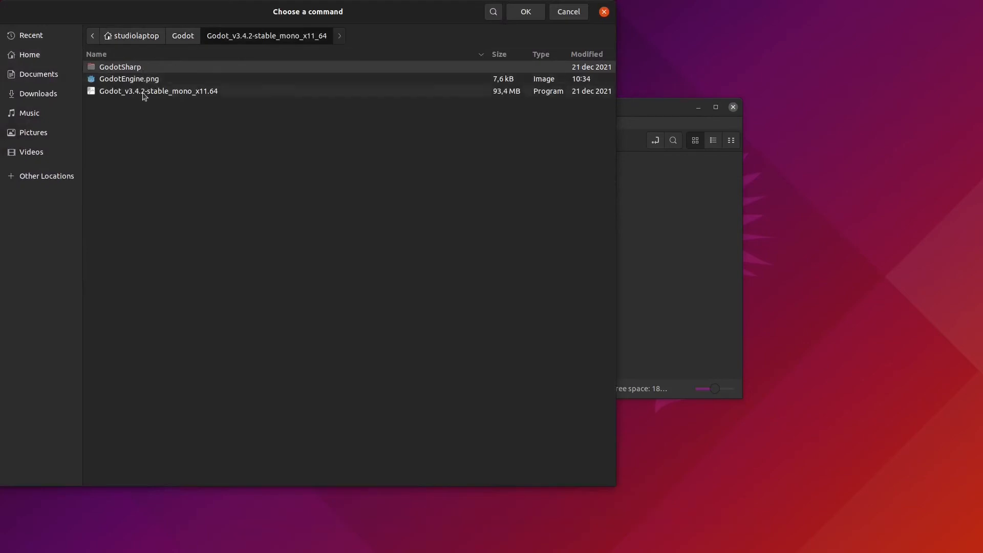
pyautogui.click(153, 92)
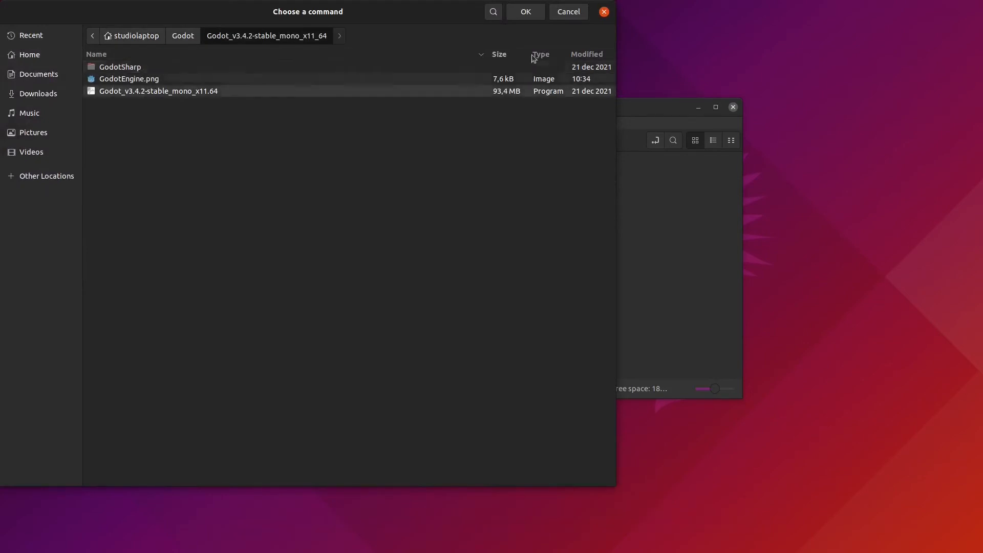
pyautogui.click(526, 11)
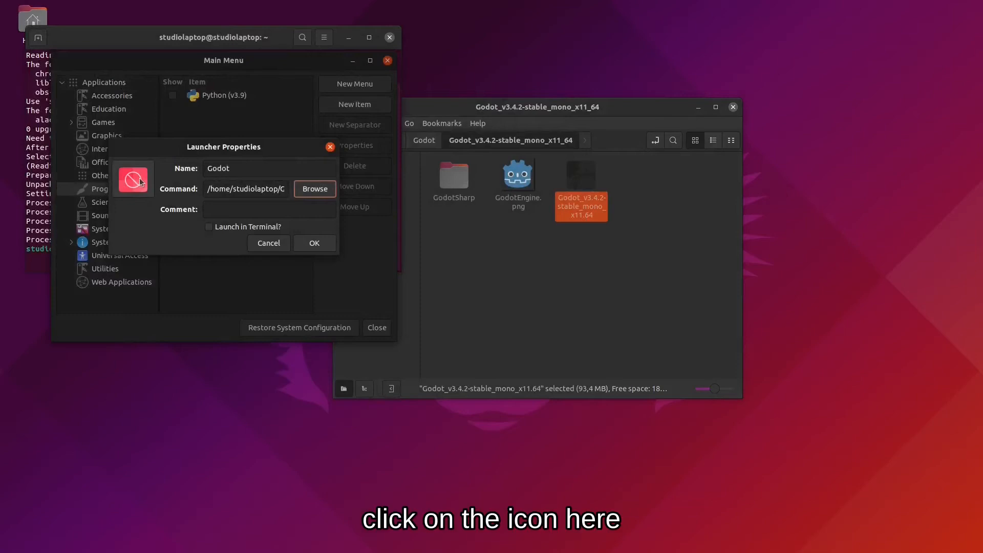
# Set the launcher icon to GodotEngine.png from the same folder.
pyautogui.click(136, 177)
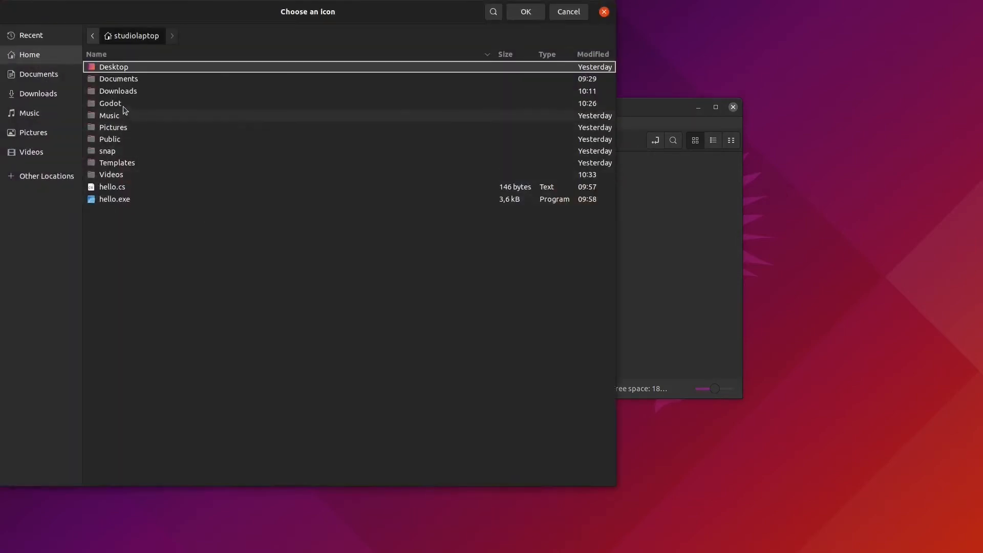
pyautogui.doubleClick(127, 102)
pyautogui.doubleClick(148, 70)
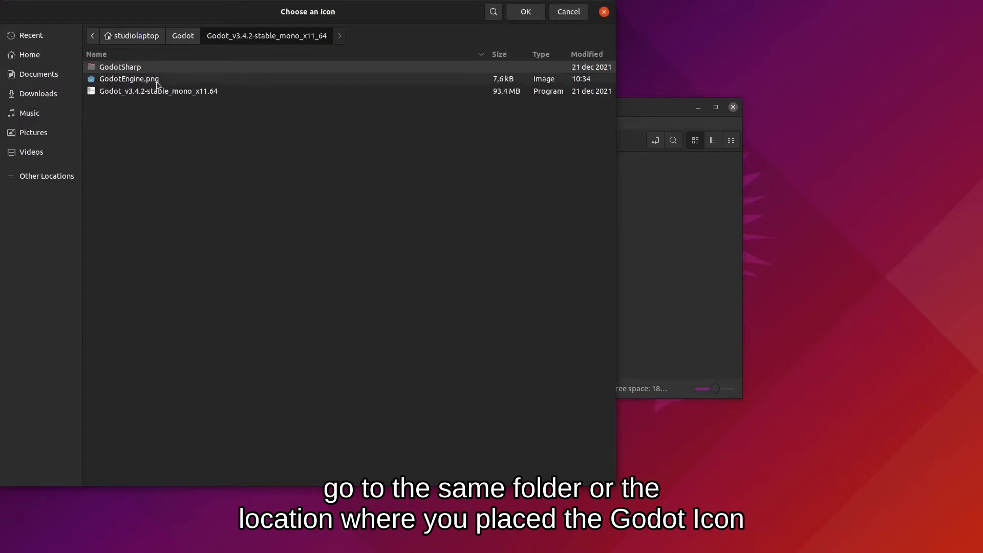
pyautogui.click(428, 82)
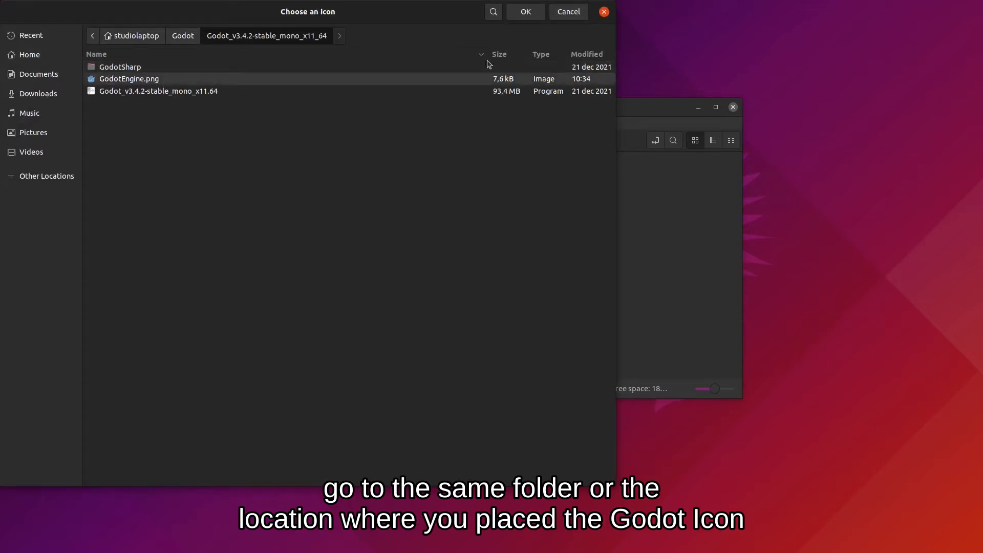
pyautogui.click(526, 12)
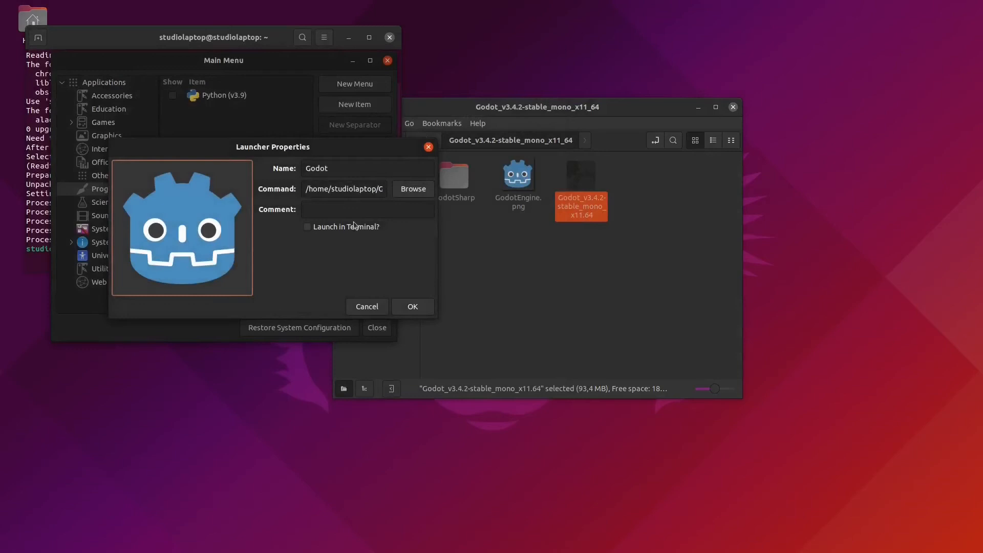
# Add the comment 'Godot Game Engine', save the launcher and close Main Menu.
pyautogui.click(342, 205)
pyautogui.write('Godot Game Engine')
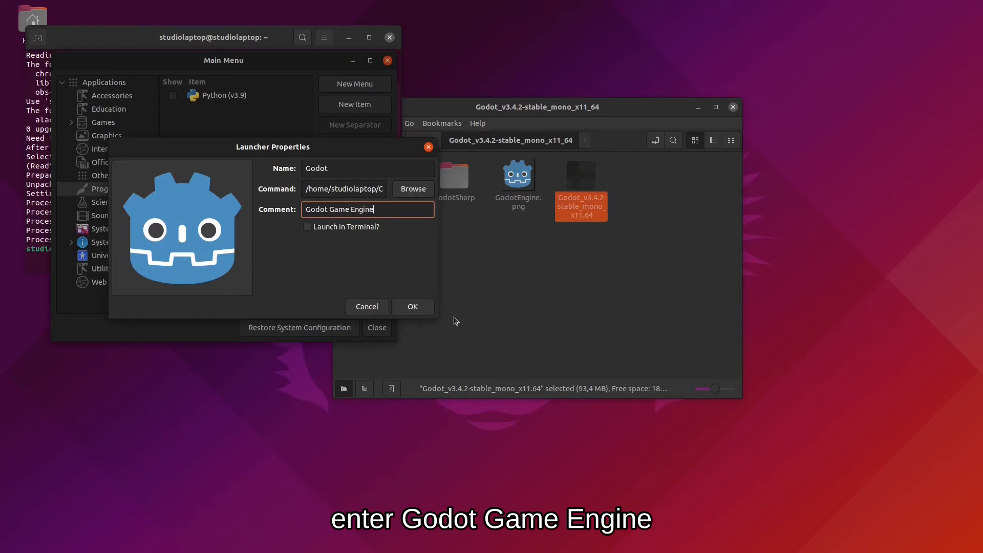
pyautogui.click(417, 305)
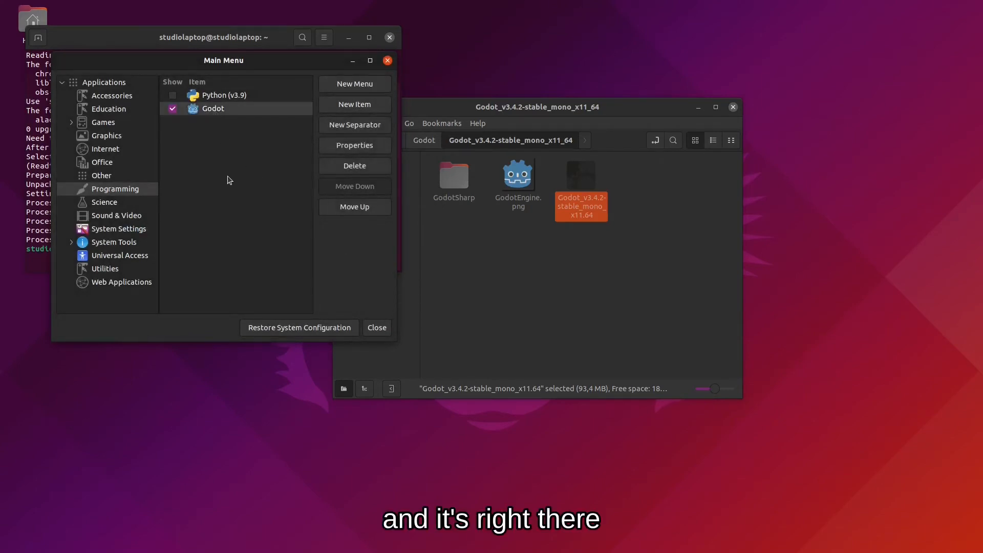
pyautogui.click(377, 327)
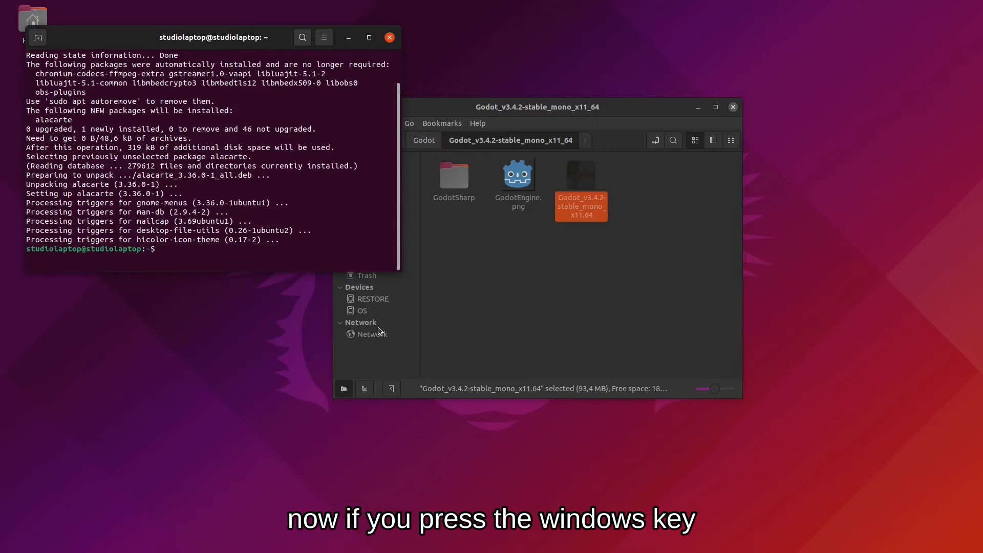
# Search Activities for godot and start Godot from the new launcher.
pyautogui.press('super')
pyautogui.write('god')
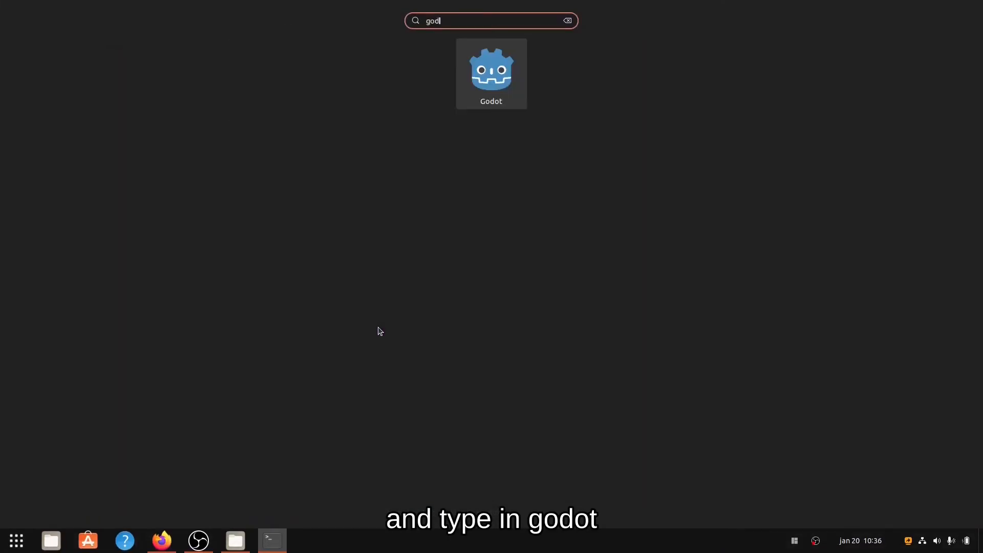
pyautogui.write('ot')
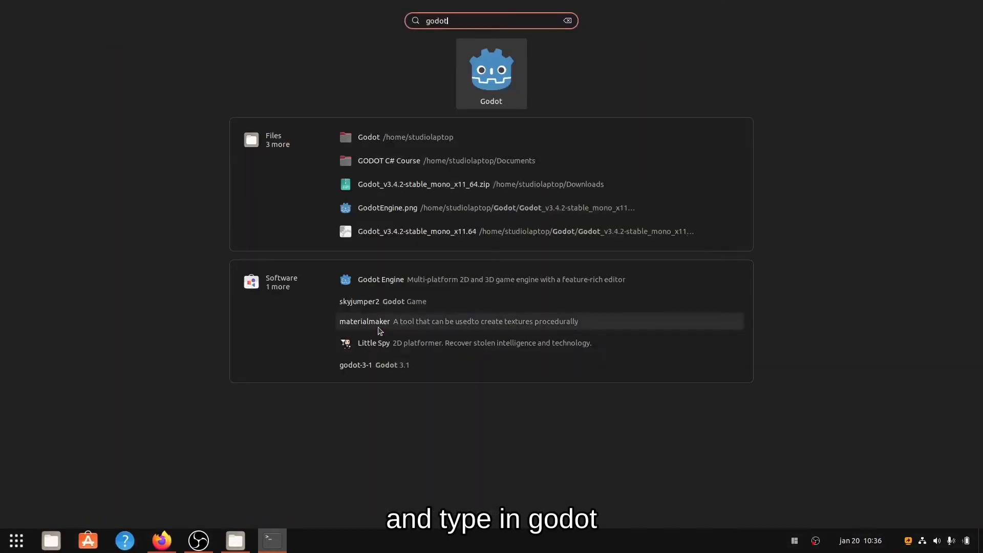
pyautogui.click(492, 70)
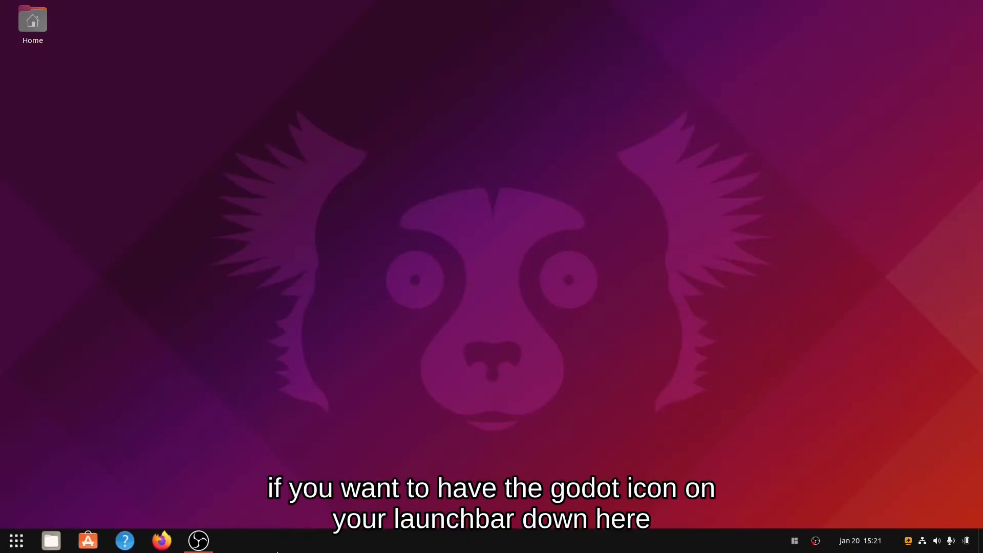
# Add the Godot launcher to the dock favourites from Activities.
pyautogui.press('super')
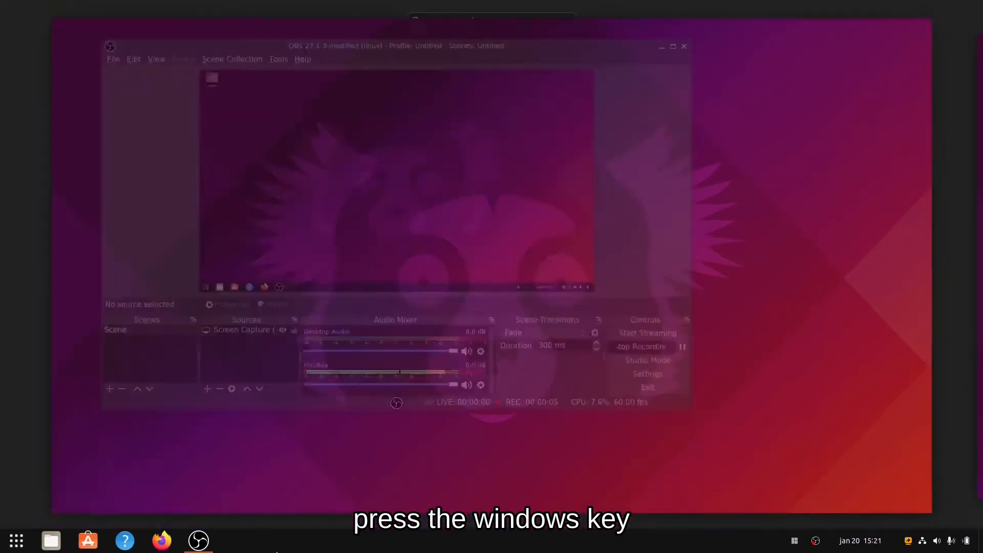
pyautogui.write('gol')
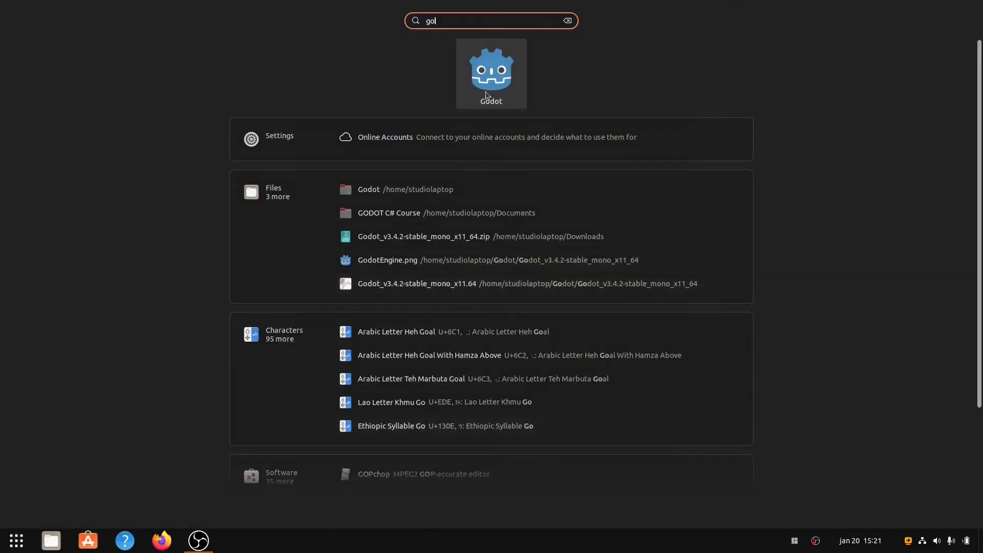
pyautogui.rightClick(504, 76)
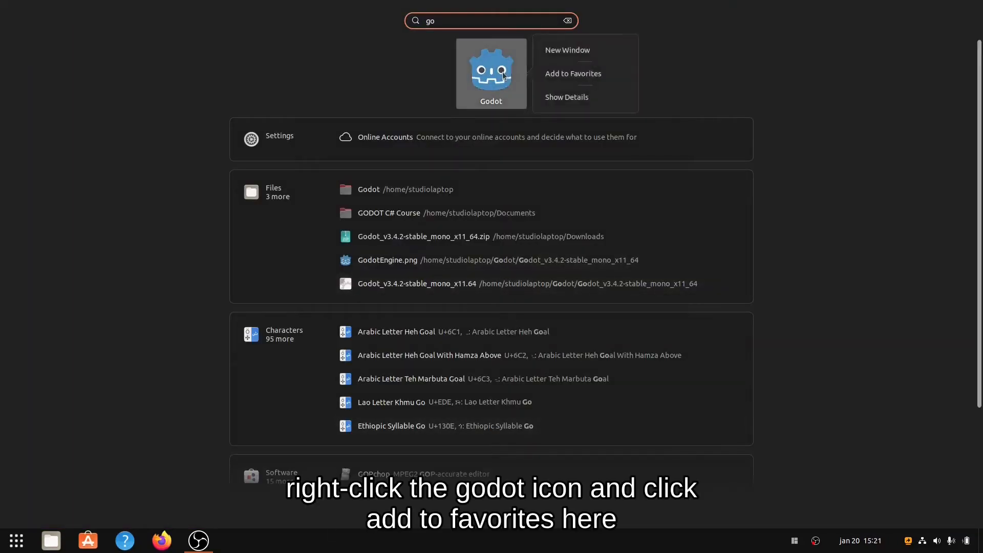
pyautogui.click(582, 75)
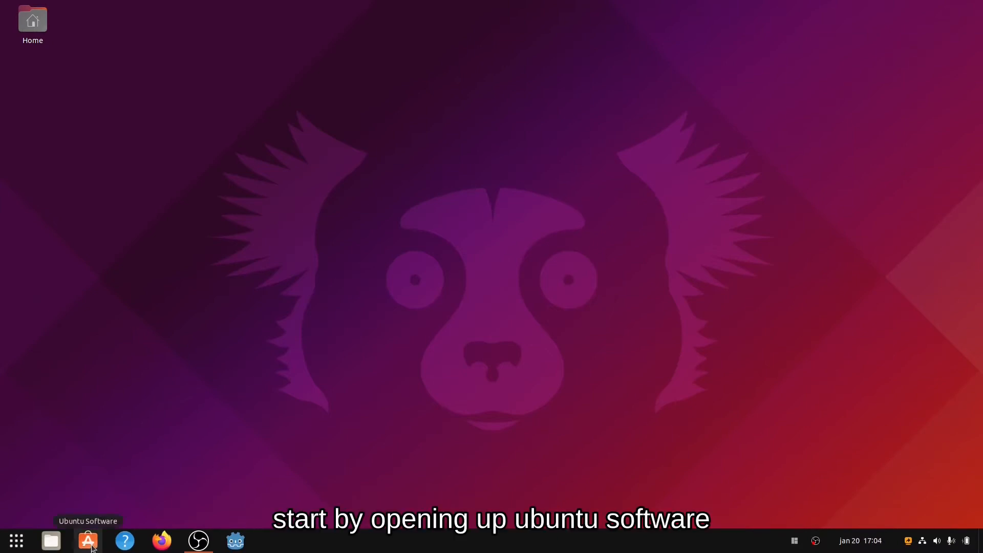
# Search Ubuntu Software for vscode, install the 'code' app, and close the store.
pyautogui.click(89, 544)
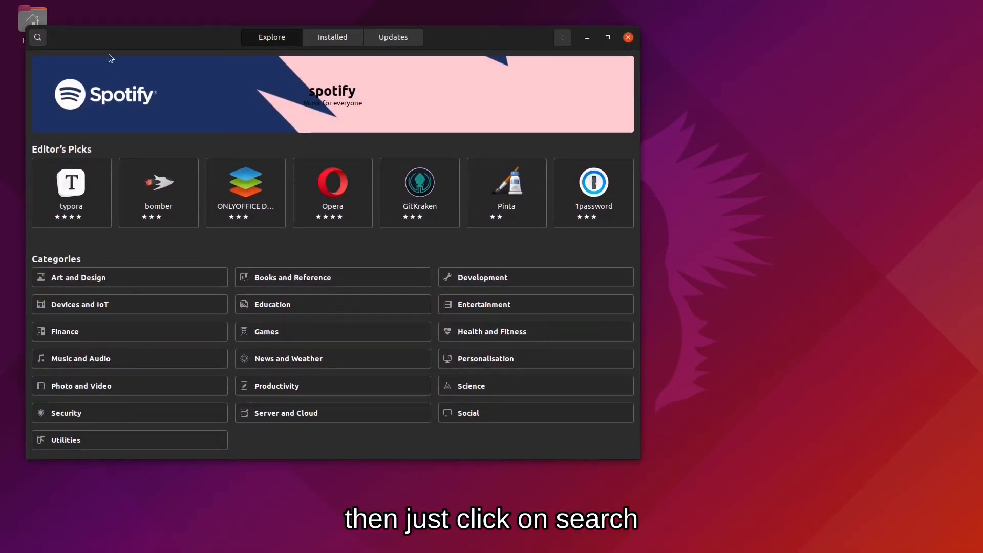
pyautogui.click(38, 38)
pyautogui.write('v')
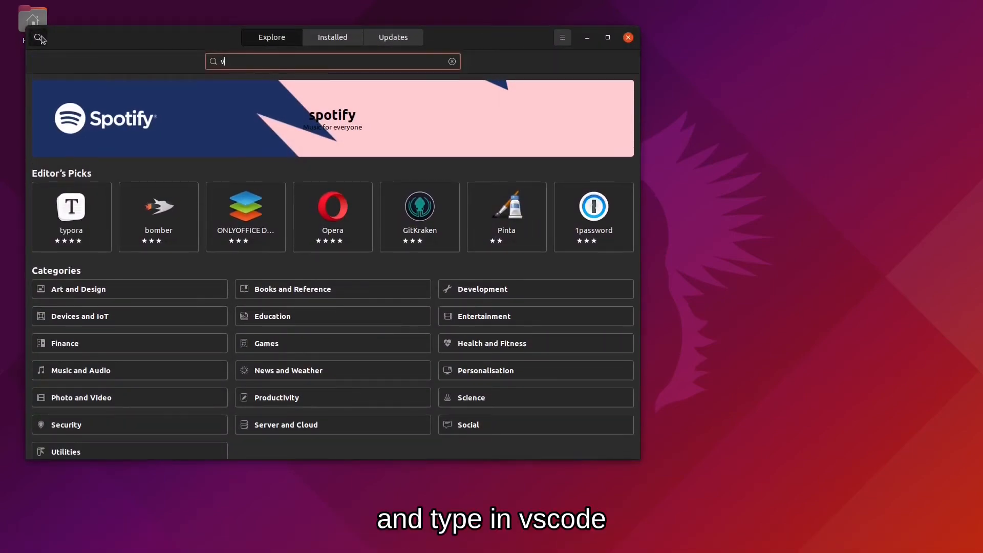
pyautogui.write('scode')
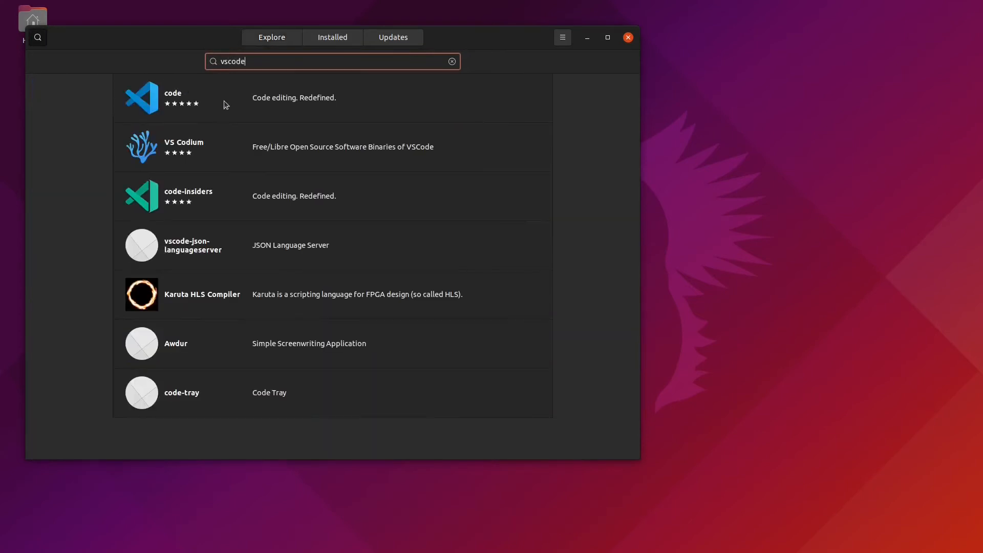
pyautogui.click(217, 98)
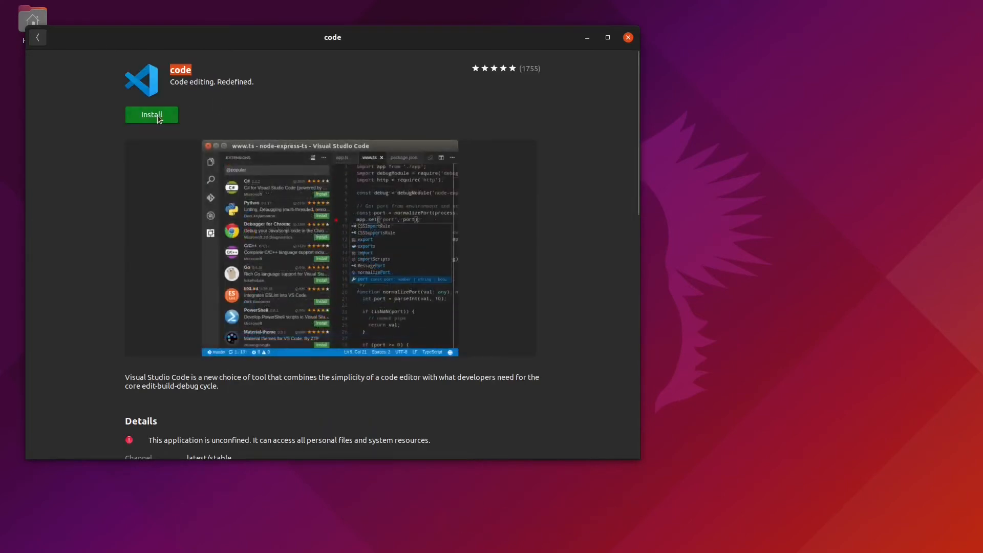
pyautogui.click(154, 116)
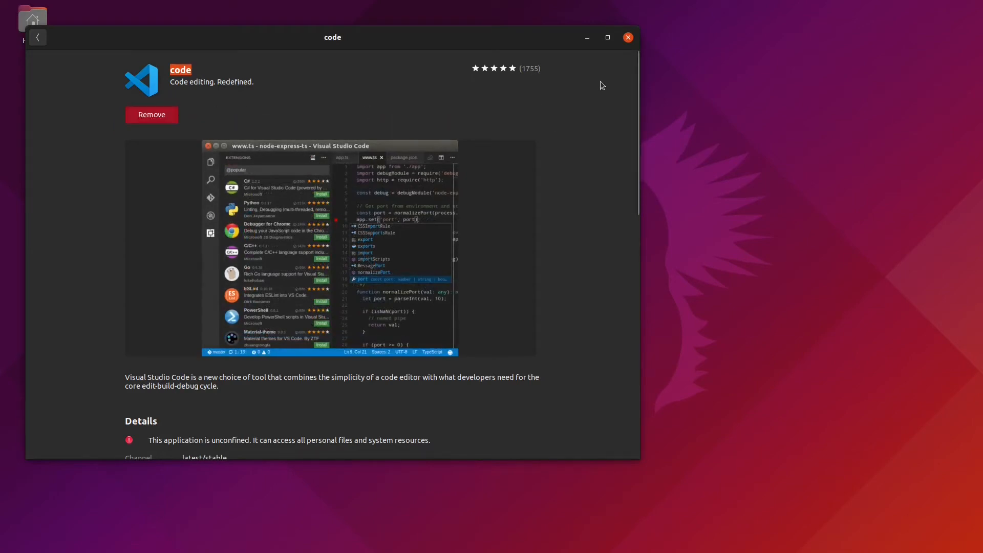
pyautogui.click(628, 38)
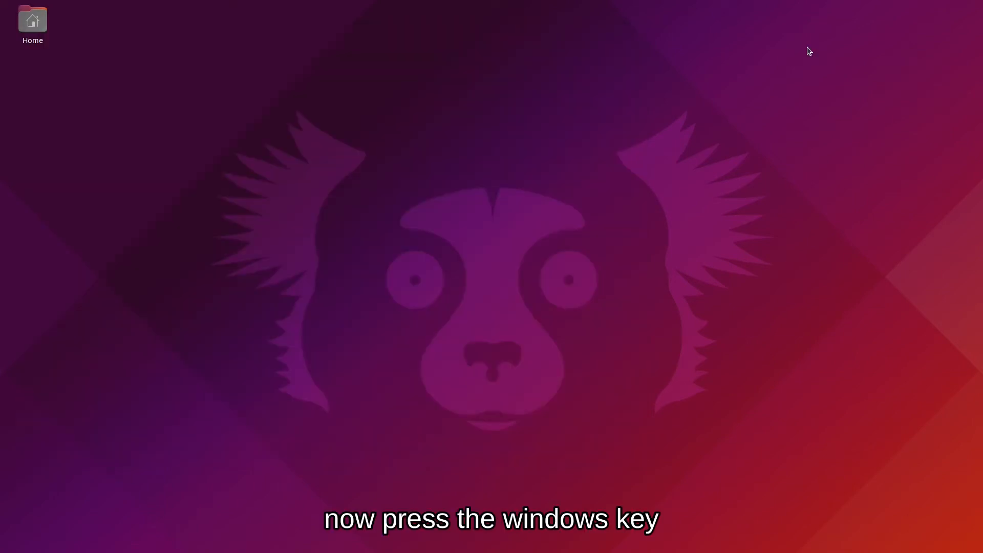
# Launch Visual Studio Code and install Microsoft's C# extension from the Extensions view.
pyautogui.press('super')
pyautogui.write('vsc')
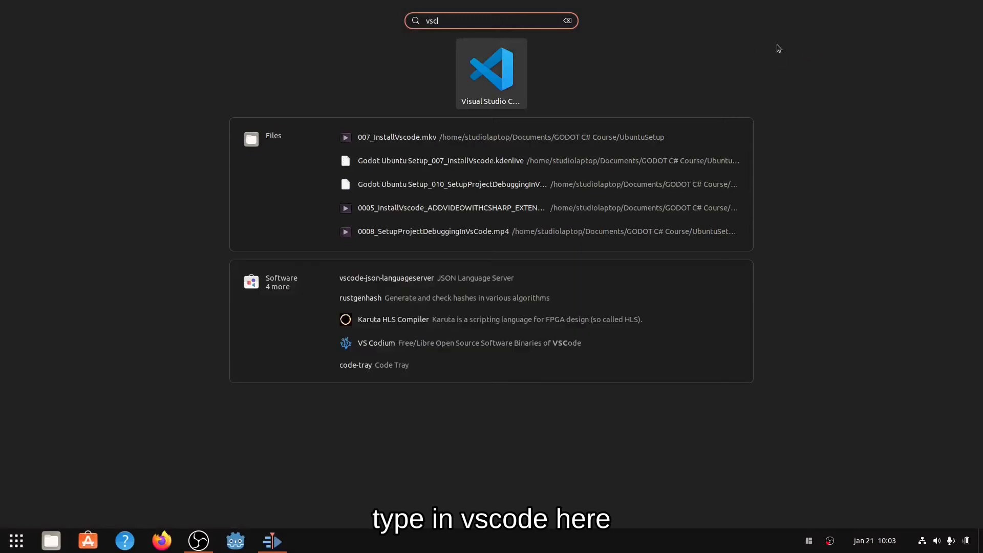
pyautogui.click(495, 72)
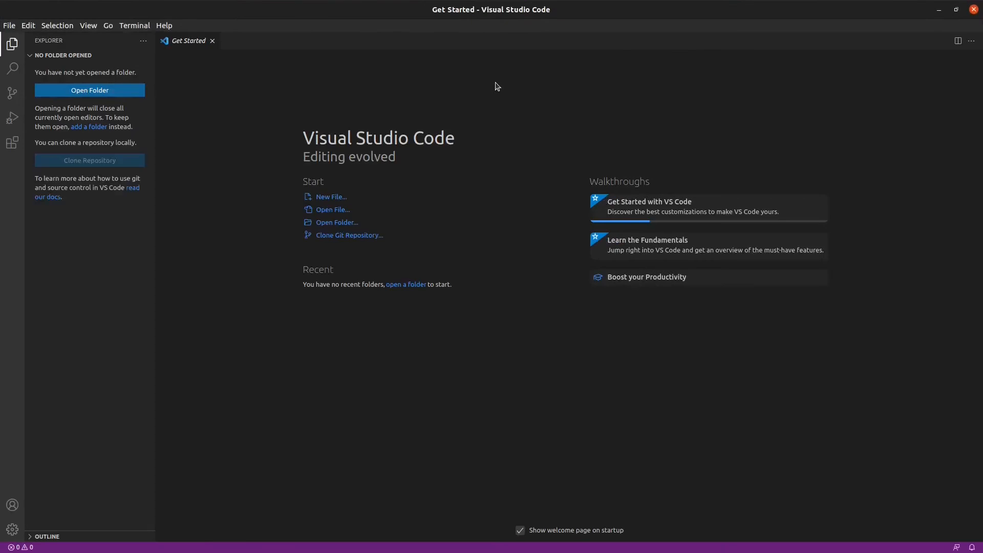
pyautogui.click(13, 143)
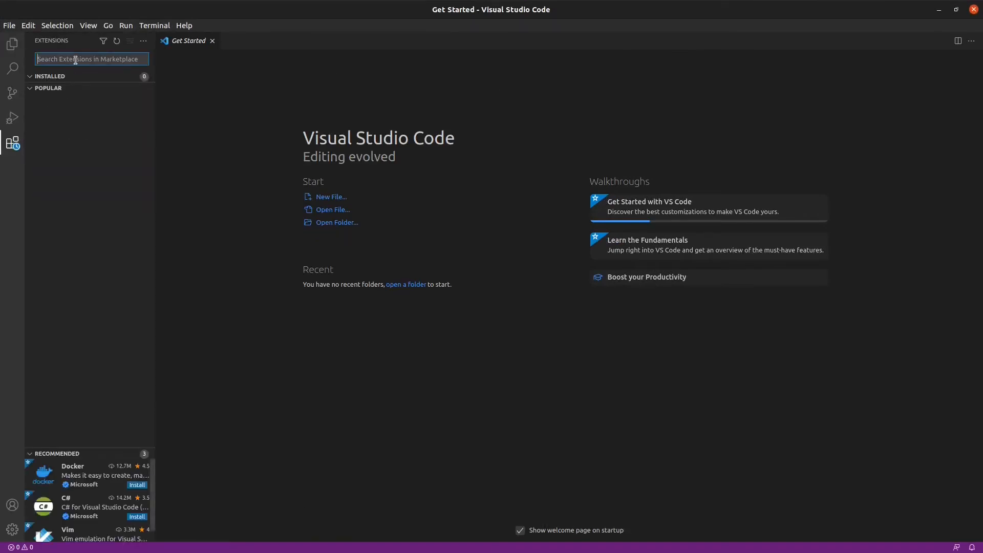
pyautogui.write('c')
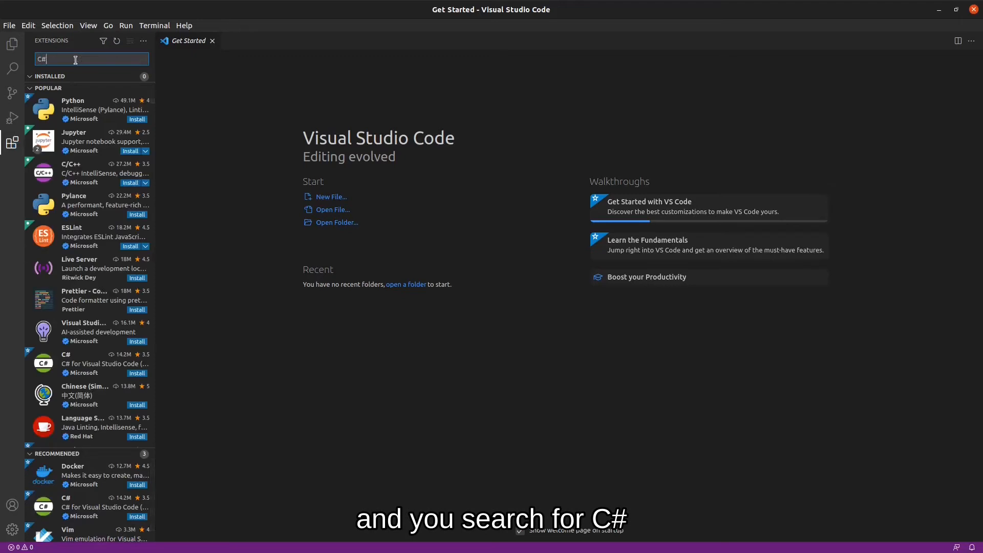
pyautogui.write('#')
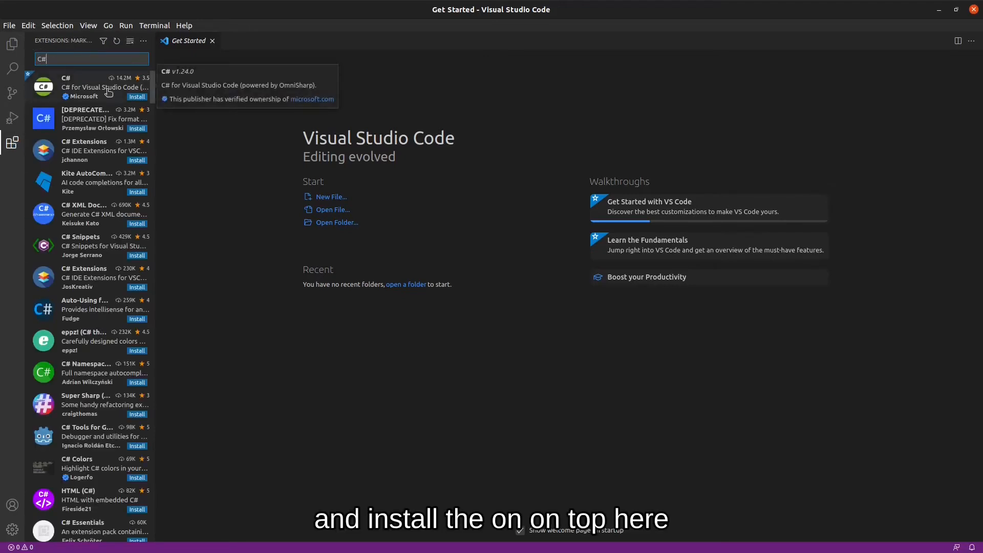
pyautogui.click(126, 99)
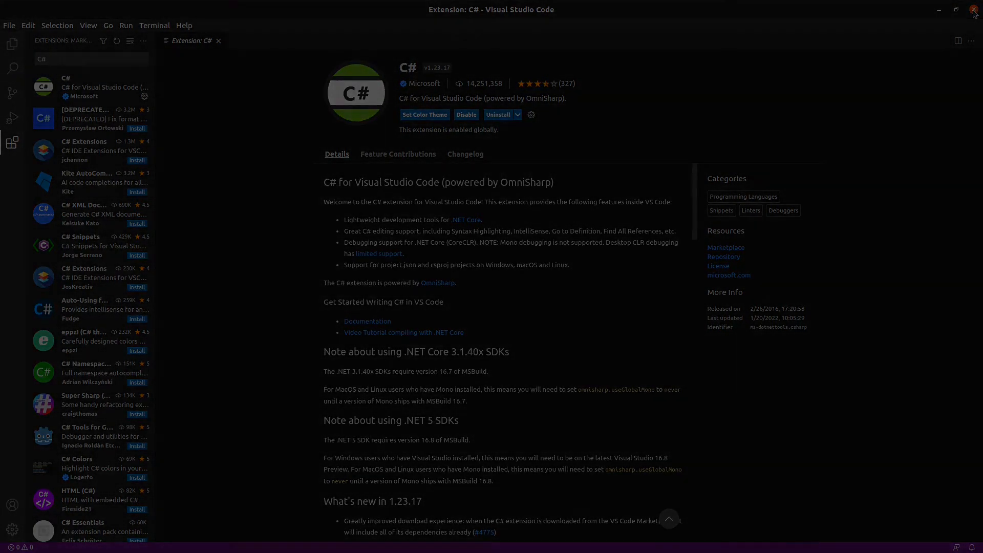
# Close VS Code, launch Godot, and start a new project named MetroidVaniaPrototype.
pyautogui.click(973, 9)
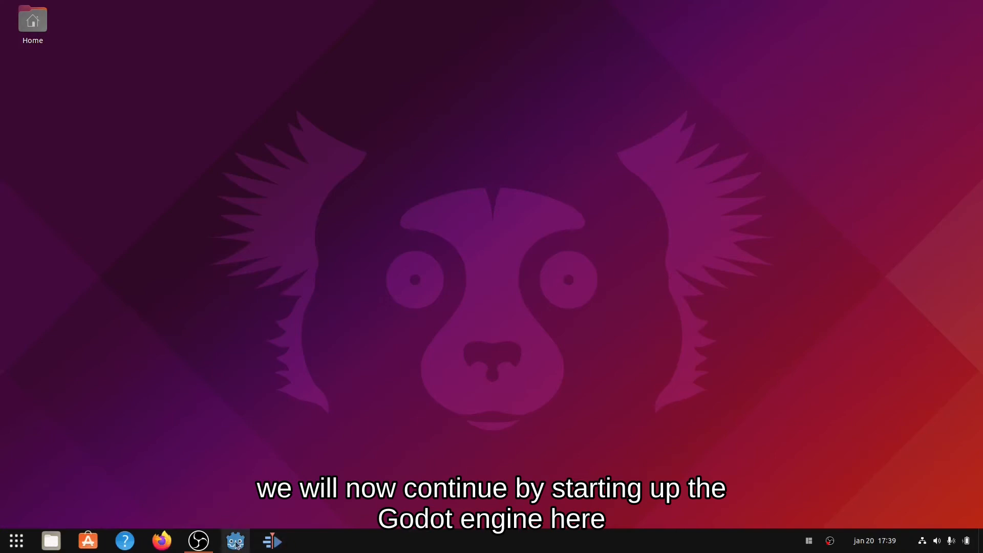
pyautogui.click(236, 542)
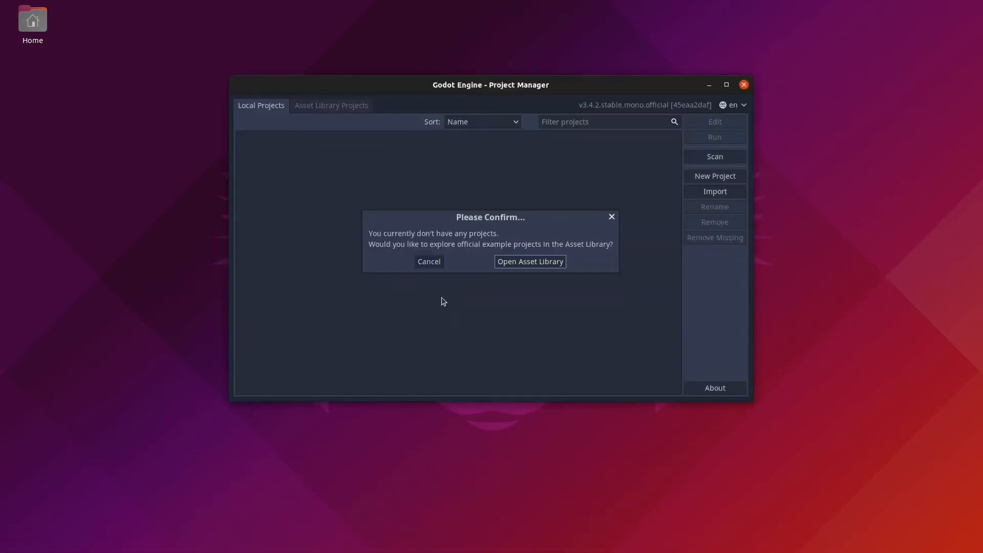
pyautogui.click(429, 261)
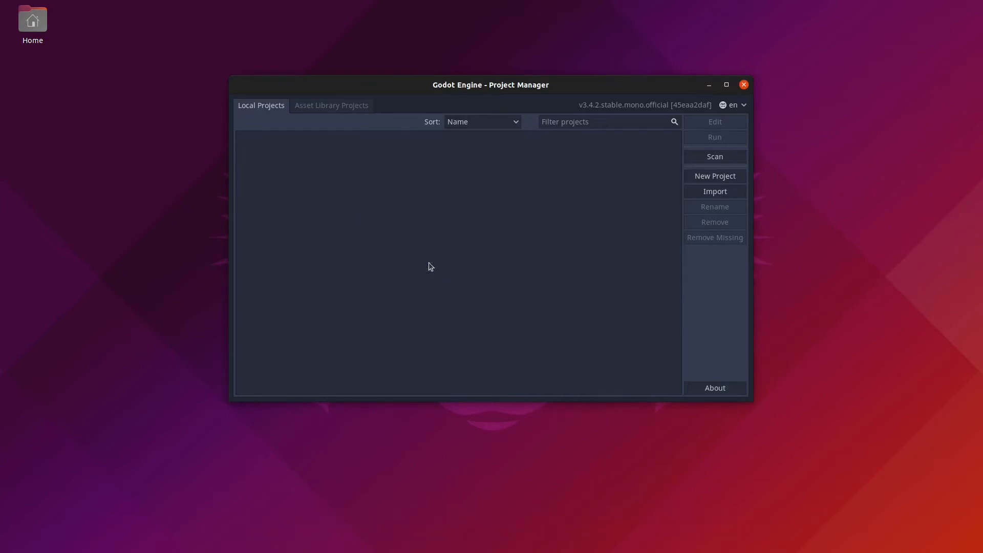
pyautogui.click(730, 178)
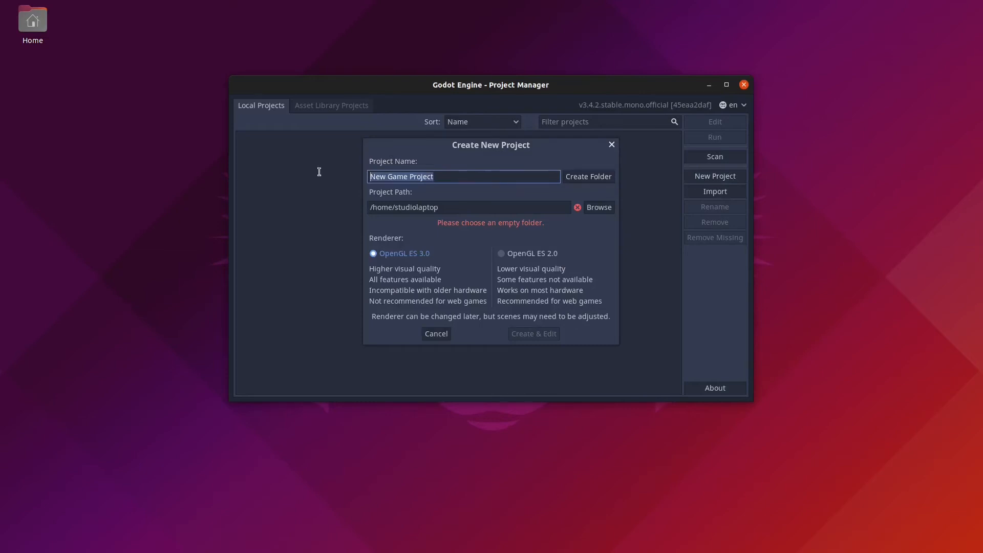
pyautogui.write('MetroidVan')
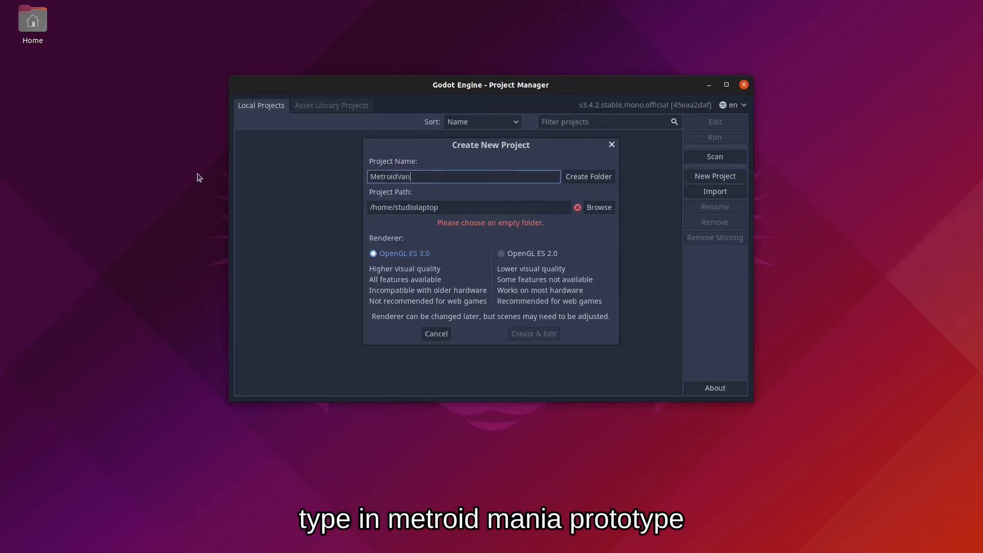
pyautogui.write('iaPrototype')
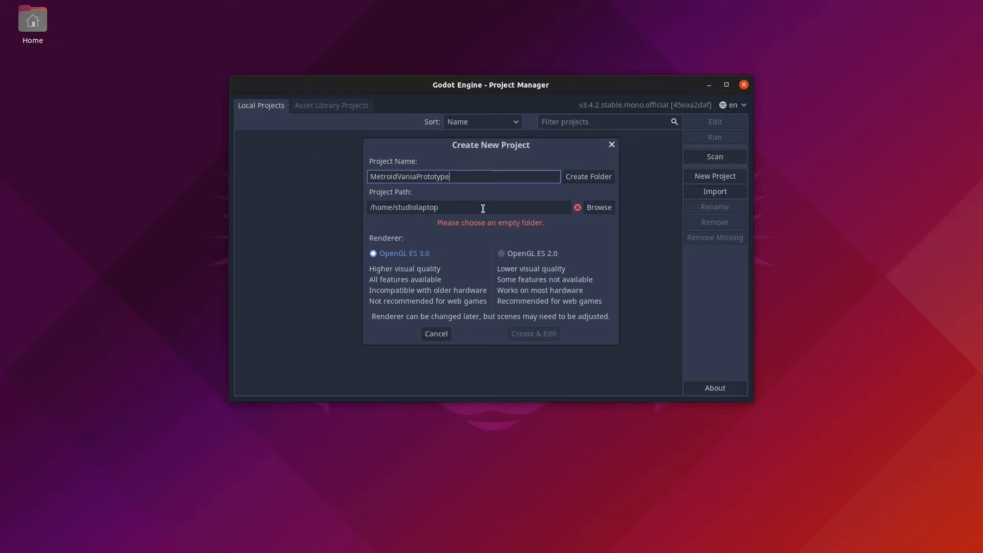
# Place the project in a new Godot/Projects/MetroidVaniaPrototype folder and open it in the editor.
pyautogui.click(602, 207)
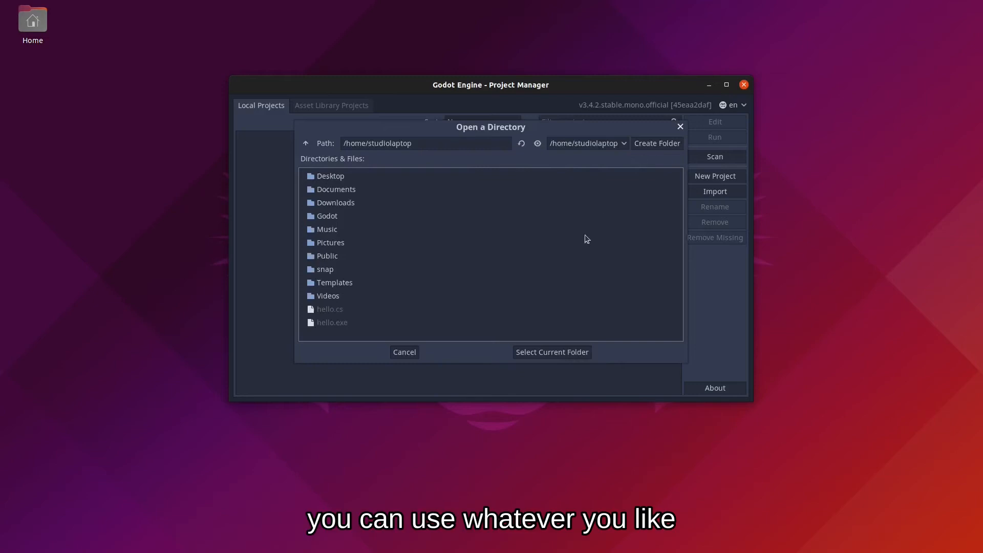
pyautogui.doubleClick(347, 219)
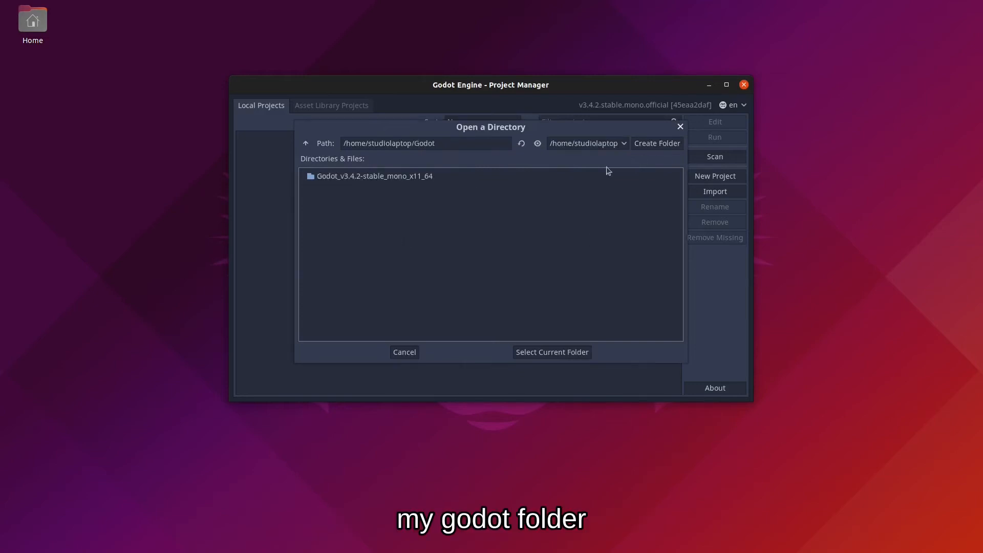
pyautogui.click(653, 144)
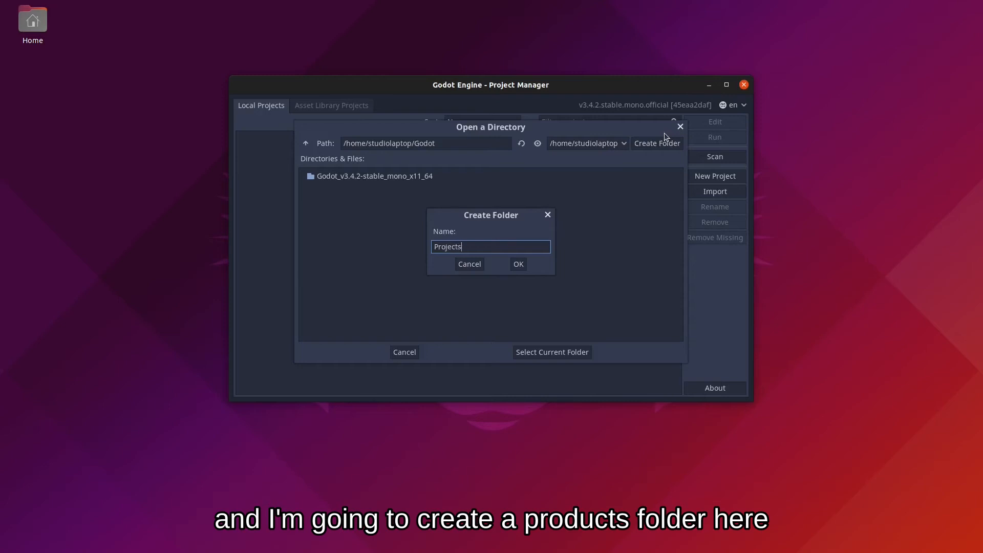
pyautogui.press('Return')
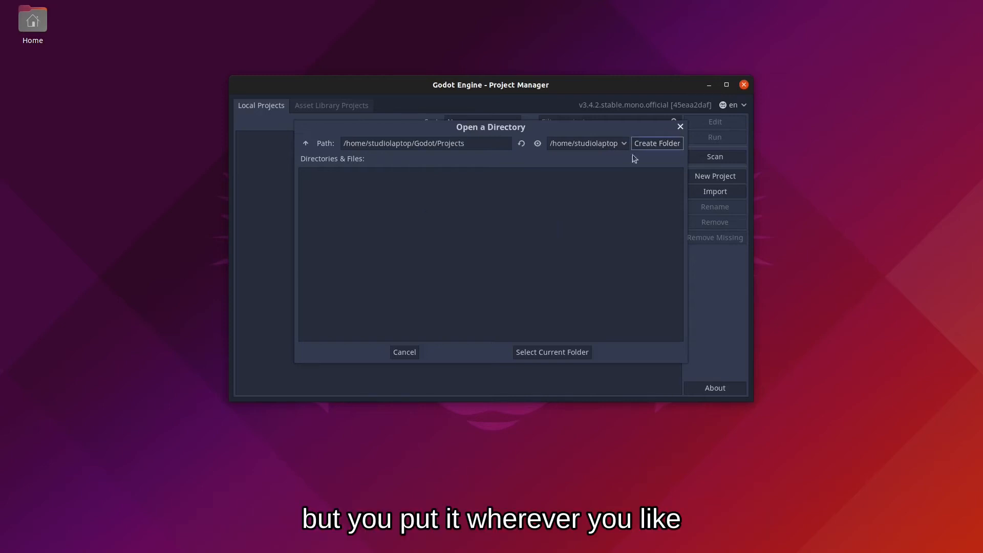
pyautogui.click(556, 353)
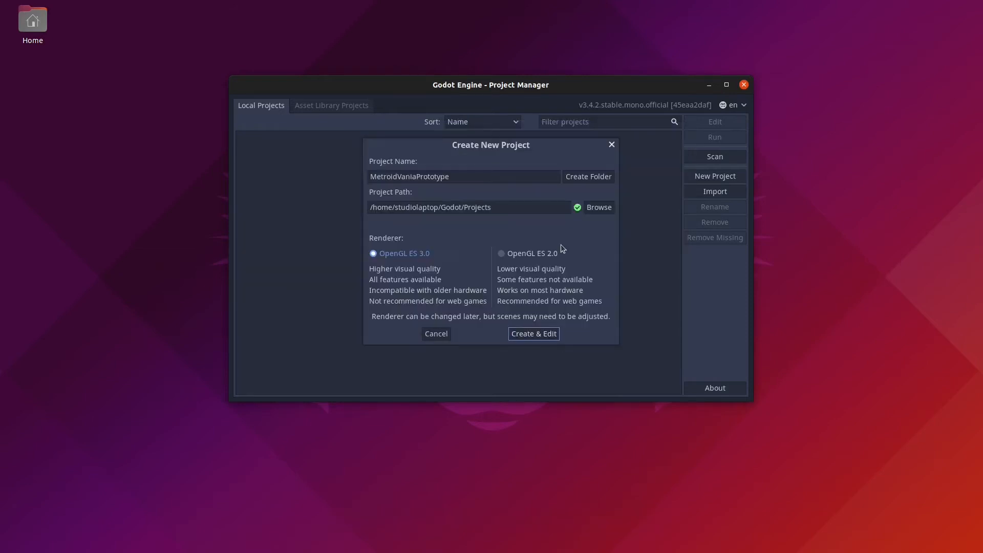
pyautogui.click(586, 177)
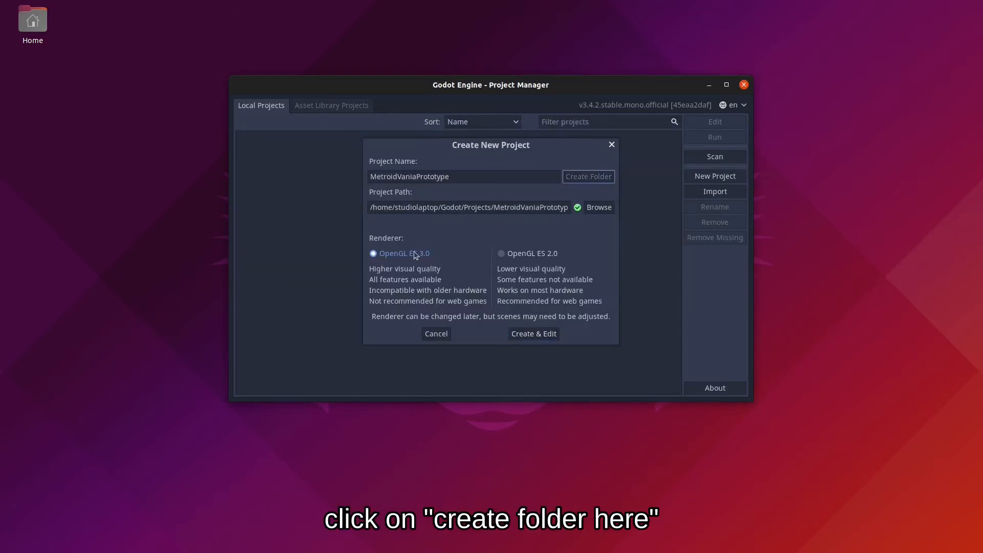
pyautogui.click(535, 334)
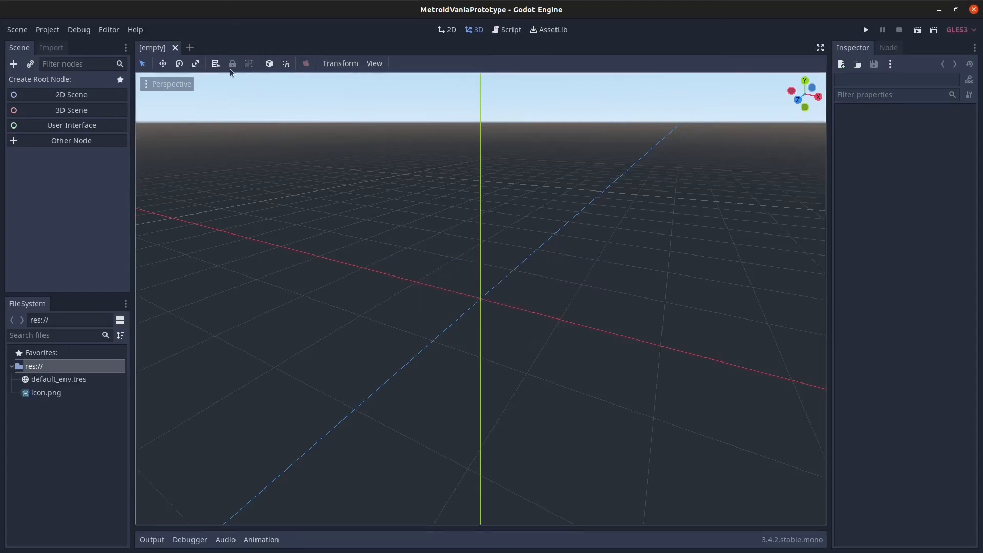
# Create a 2D Scene root node and rename it to Main.
pyautogui.click(83, 97)
pyautogui.doubleClick(81, 83)
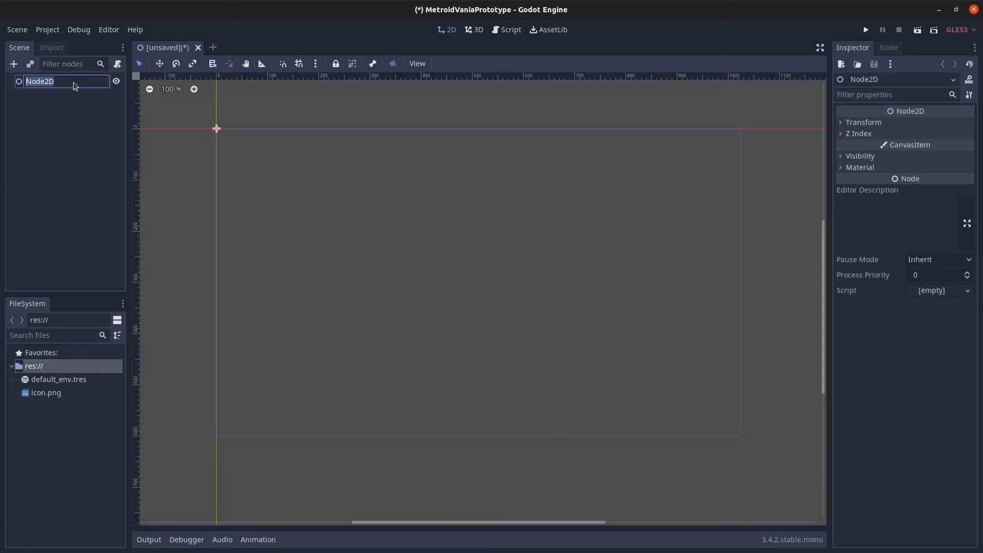
pyautogui.write('Ma')
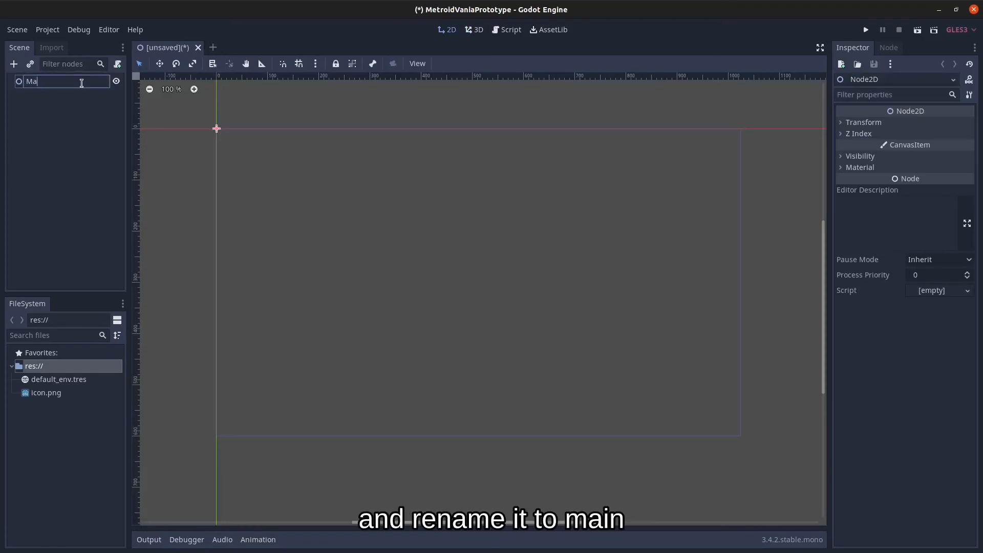
pyautogui.press('Return')
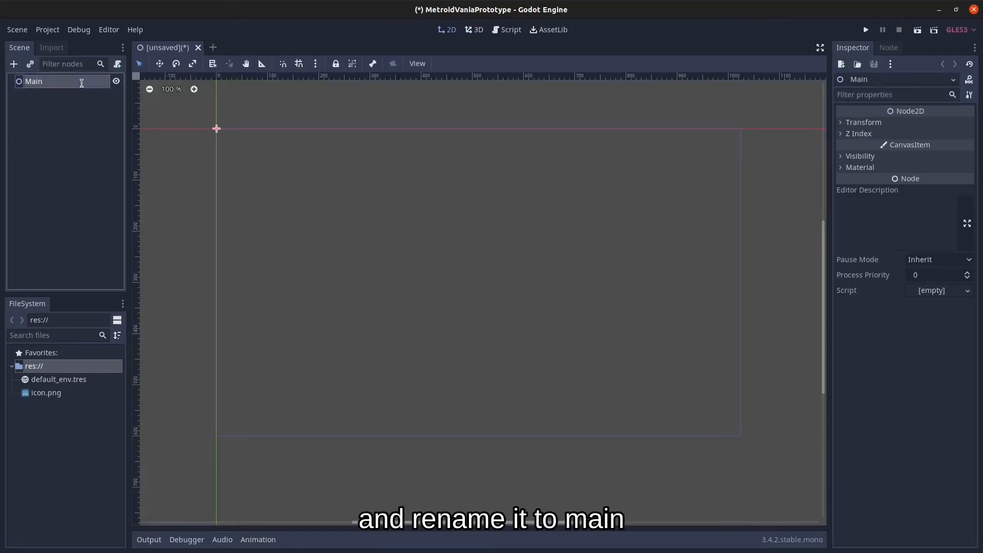
# Save the scene as Main.tscn in a new Scenes folder and run the project.
pyautogui.click(17, 30)
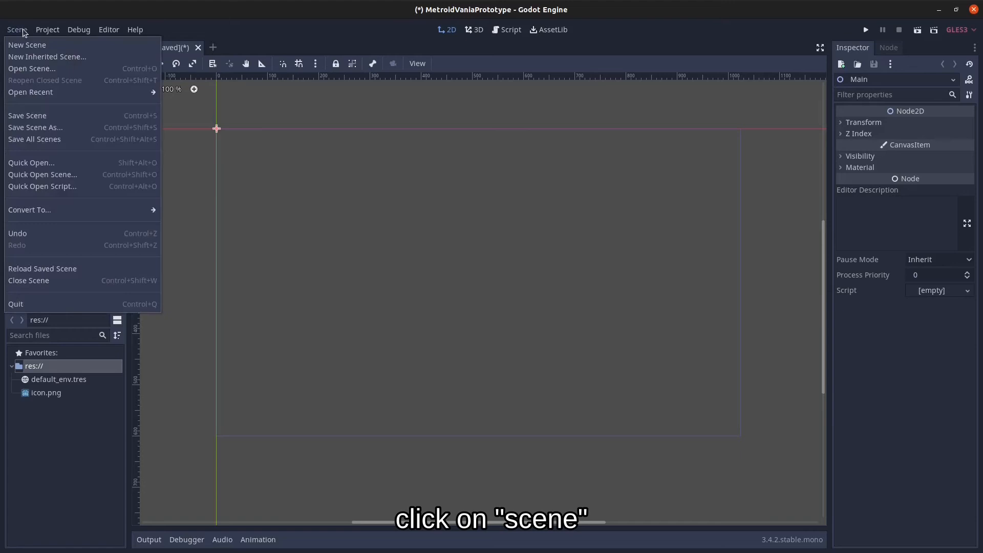
pyautogui.click(40, 117)
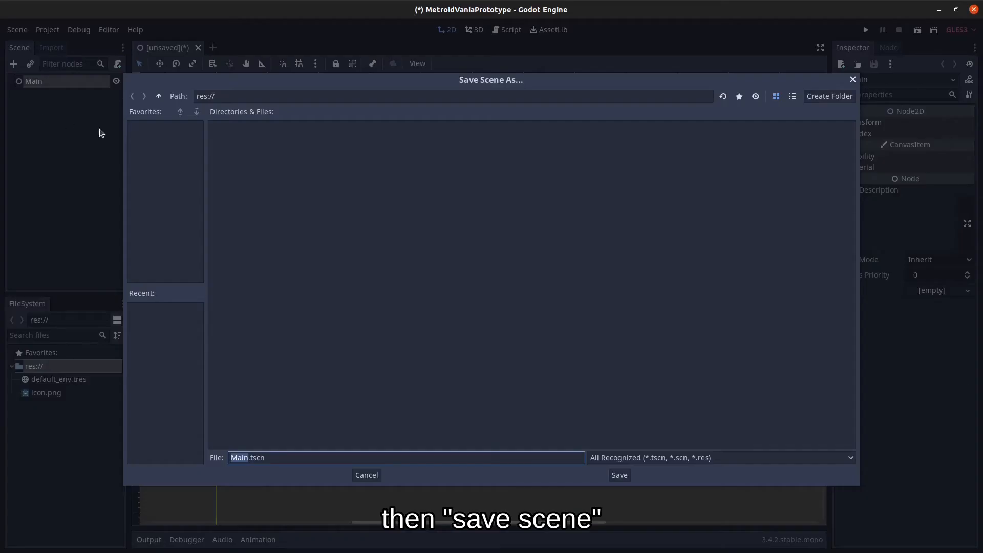
pyautogui.click(834, 97)
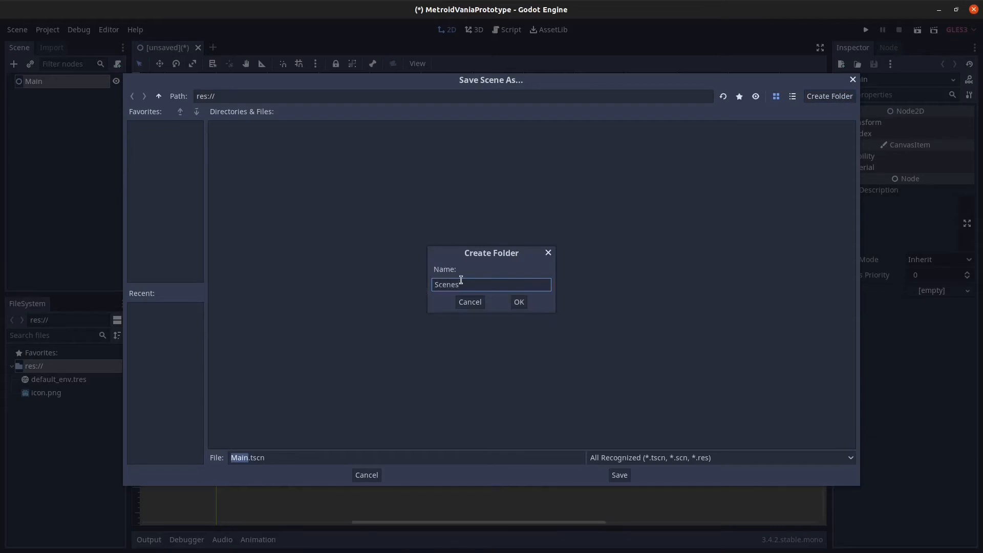
pyautogui.press('Return')
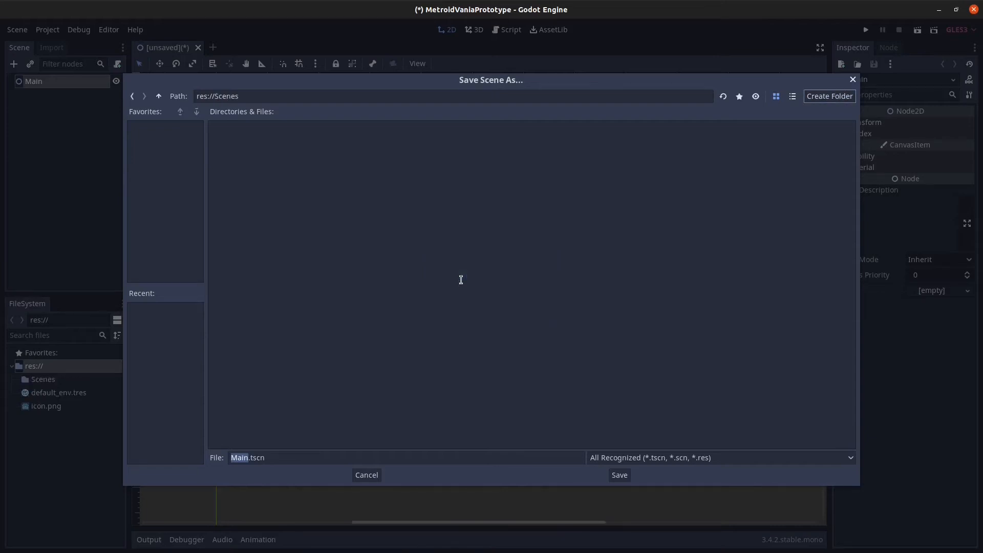
pyautogui.click(619, 475)
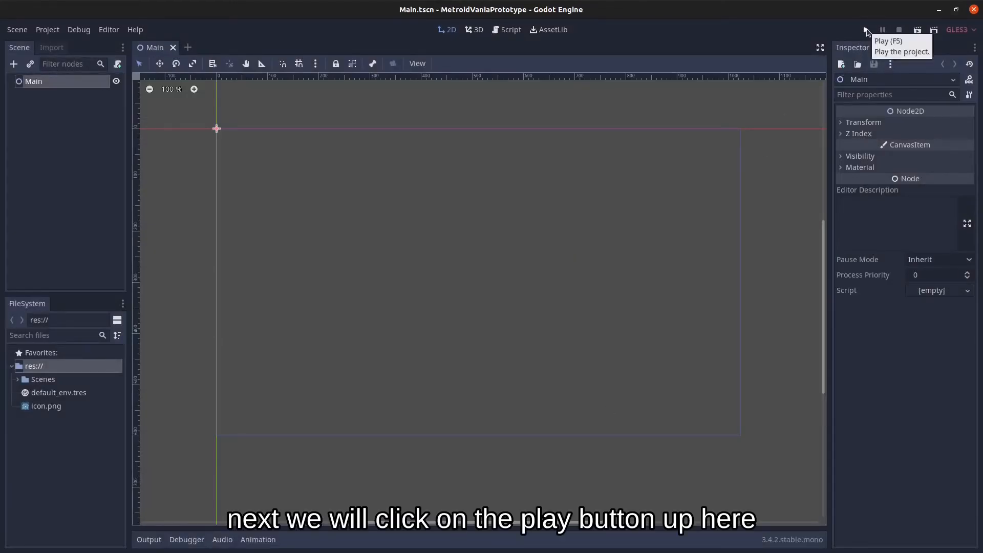
pyautogui.click(866, 32)
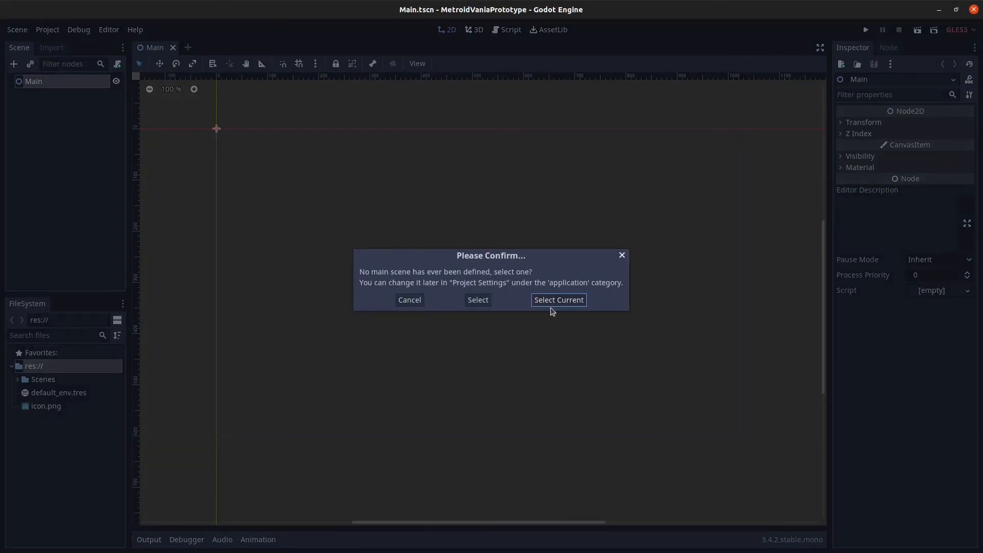
# Make Main.tscn the main scene, then close the debug game window once it runs.
pyautogui.click(564, 299)
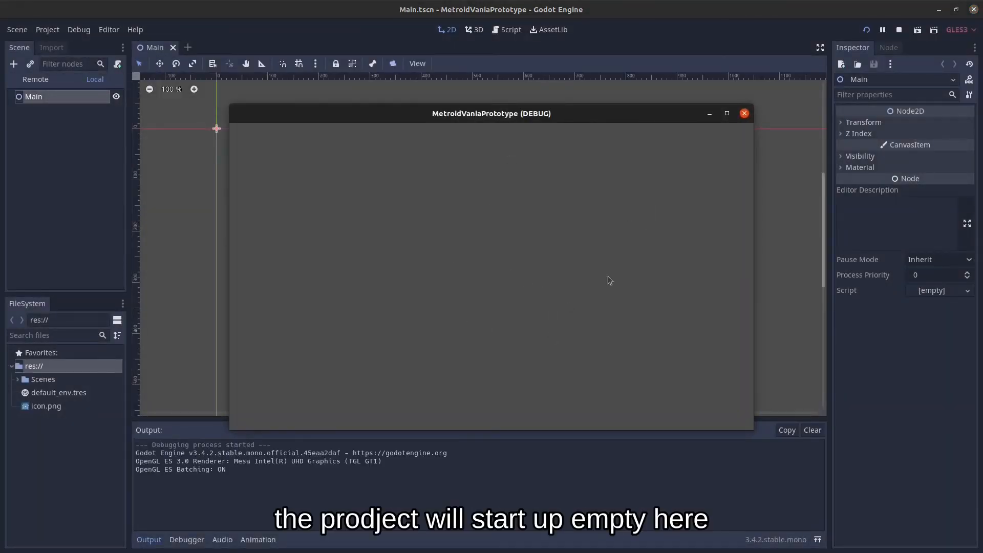
pyautogui.click(745, 114)
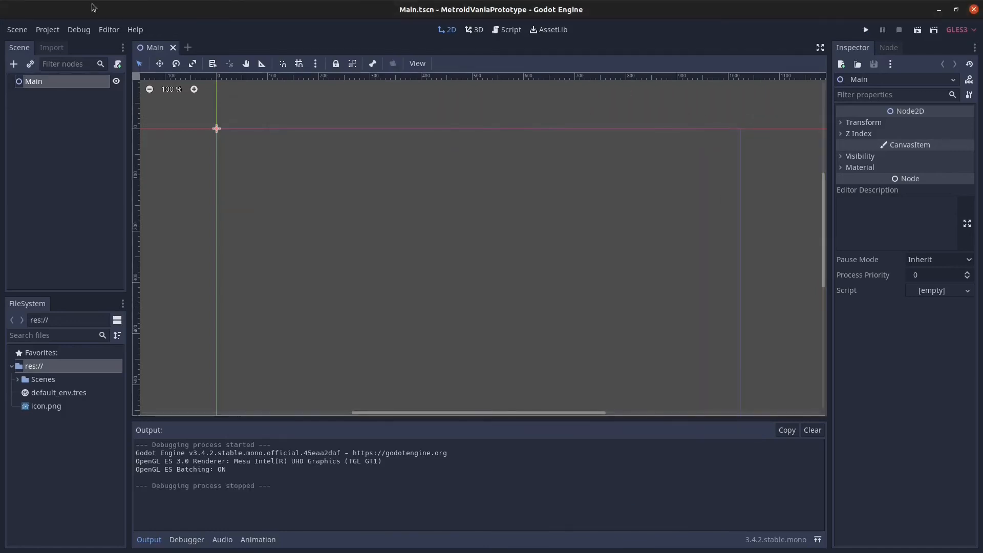
# In Editor Settings, set Mono > Editor External Editor to Visual Studio Code and close.
pyautogui.click(108, 31)
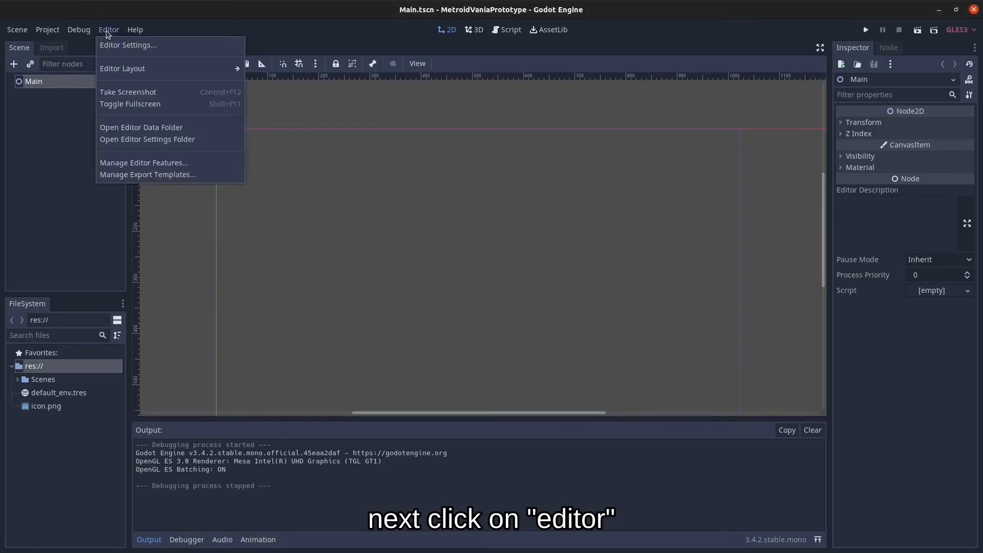
pyautogui.click(128, 46)
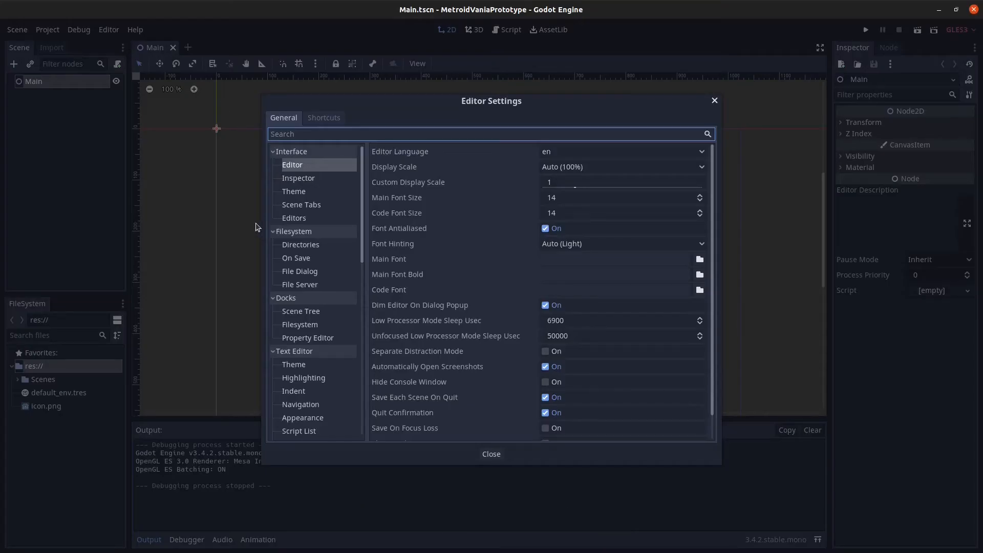
pyautogui.scroll(-15, 319, 256)
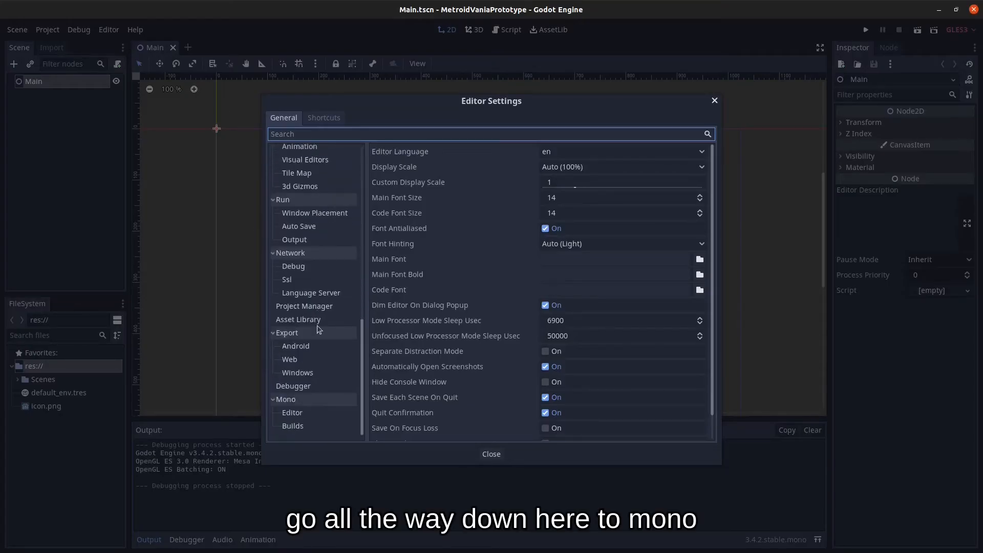
pyautogui.click(301, 418)
pyautogui.click(599, 151)
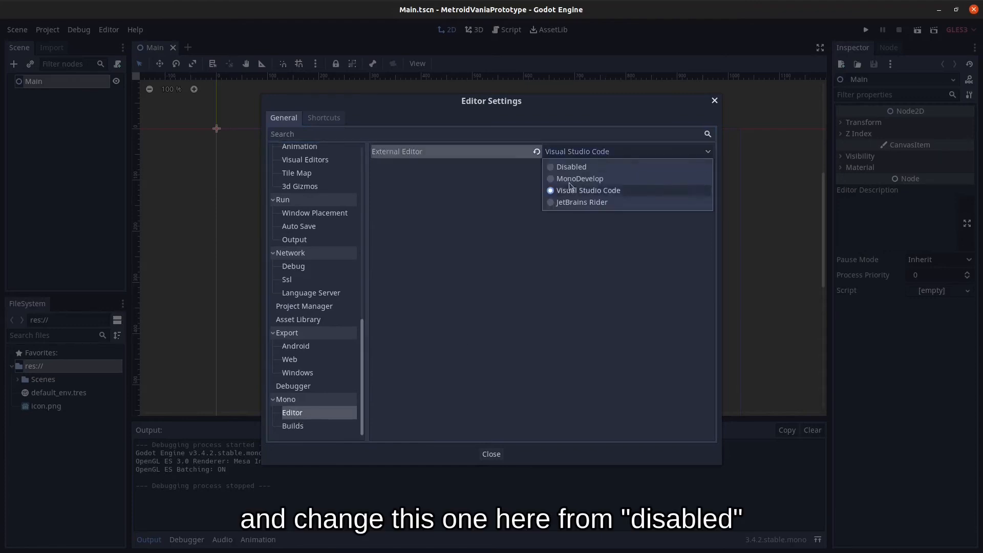
pyautogui.click(605, 195)
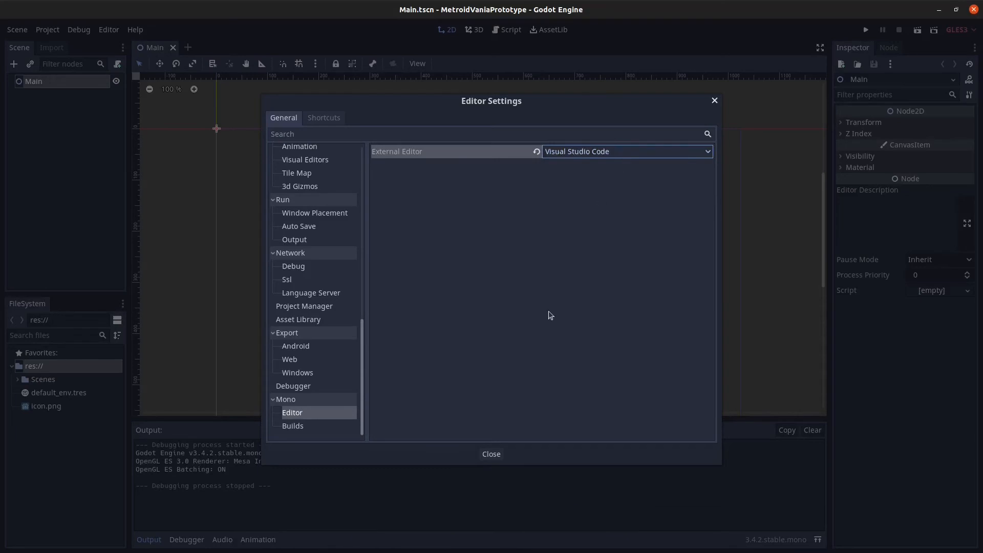
pyautogui.click(491, 454)
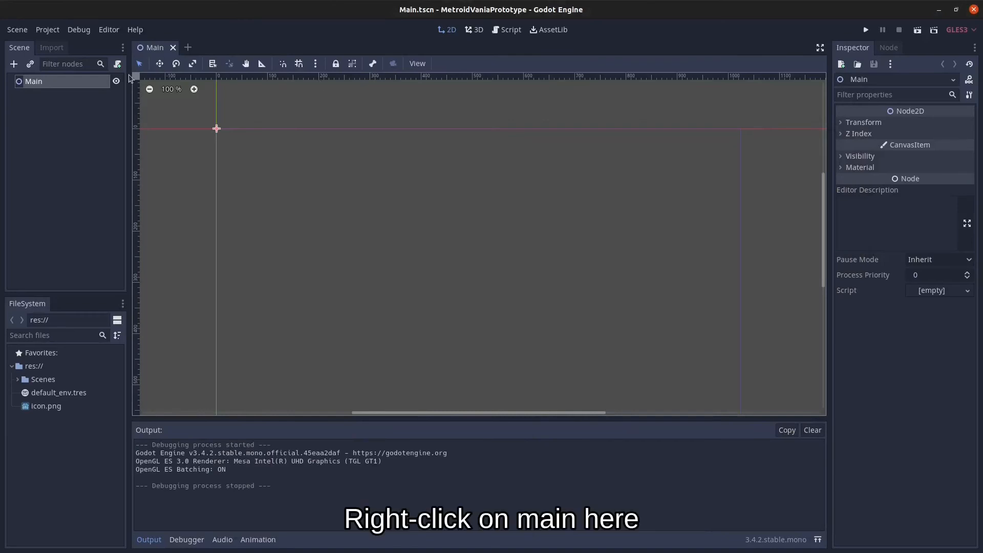
# Attach a new script to the Main node with language C# and path res://Scenes/Main.cs.
pyautogui.rightClick(48, 84)
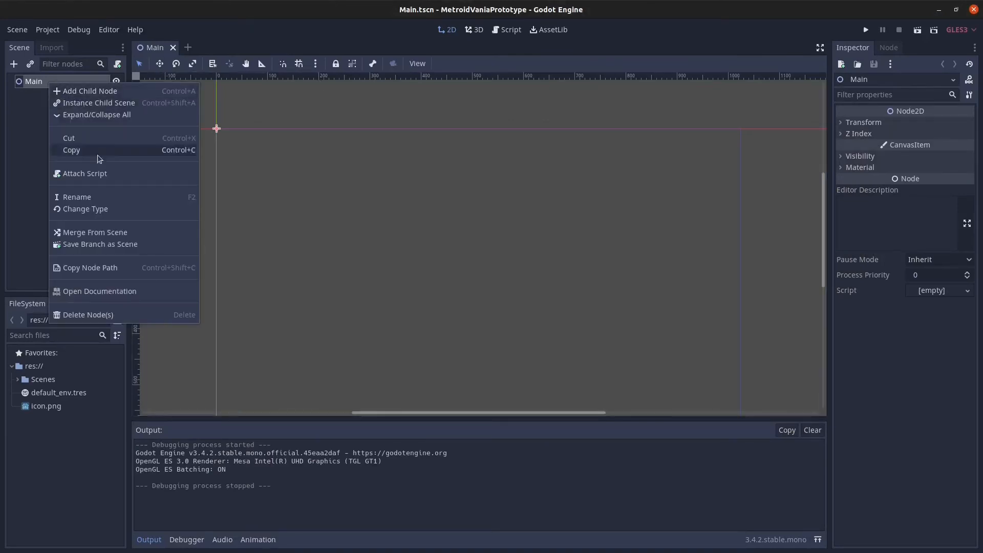
pyautogui.click(104, 174)
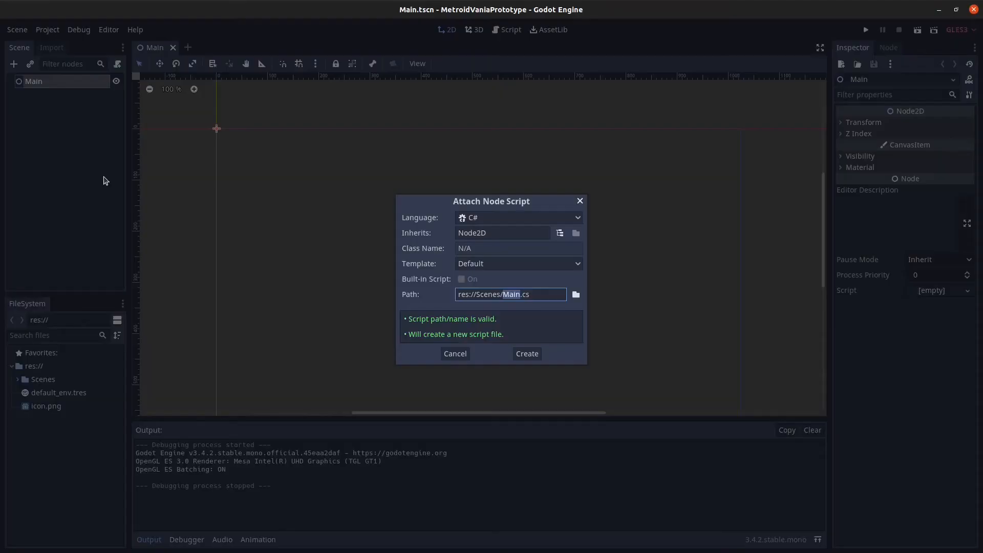
pyautogui.click(506, 224)
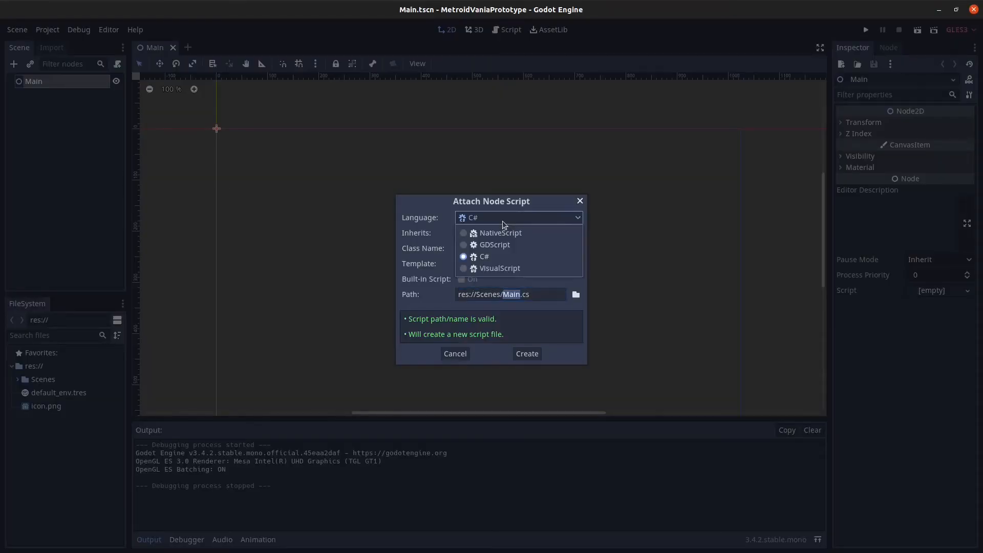
pyautogui.click(508, 246)
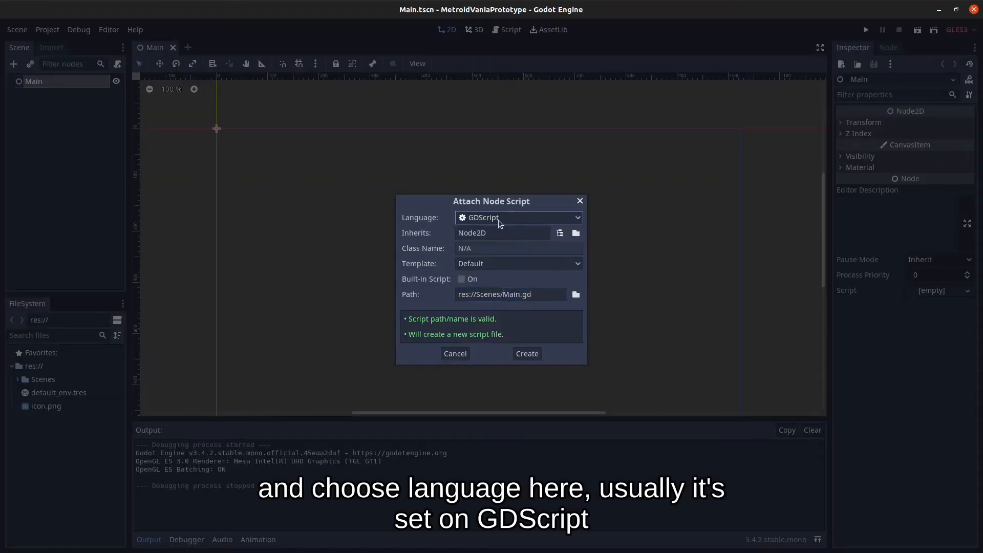
pyautogui.click(511, 222)
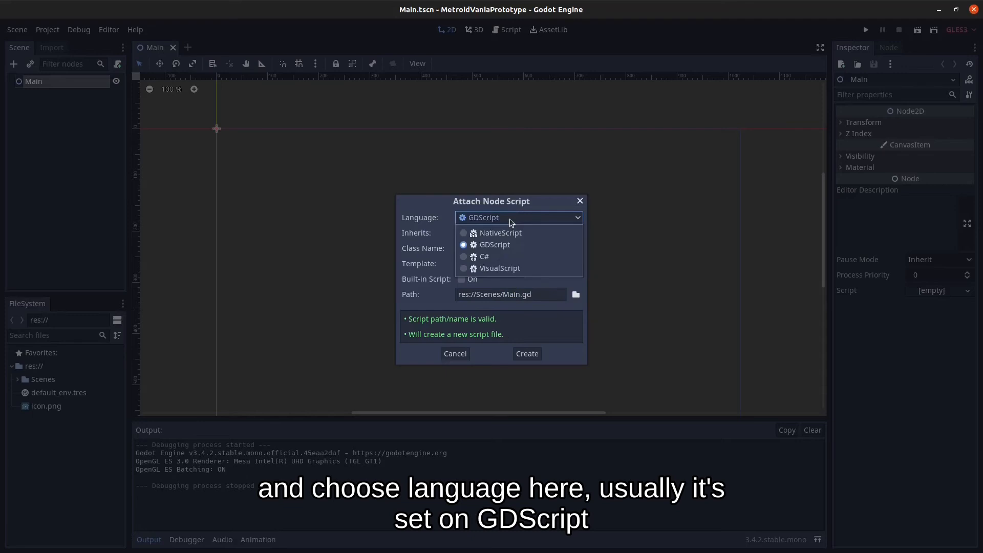
pyautogui.click(493, 258)
pyautogui.click(505, 295)
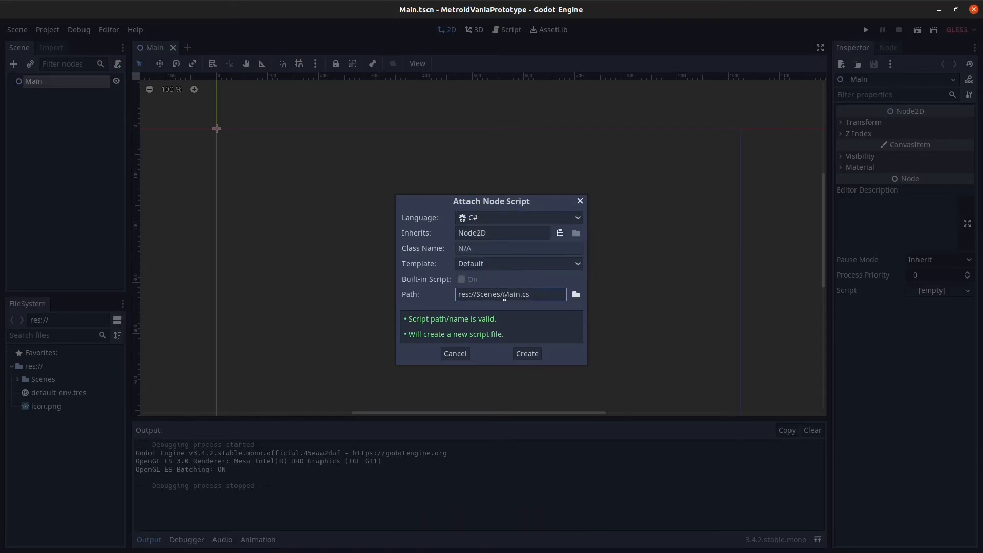
pyautogui.moveTo(532, 295); pyautogui.dragTo(503, 295)
pyautogui.click(538, 296)
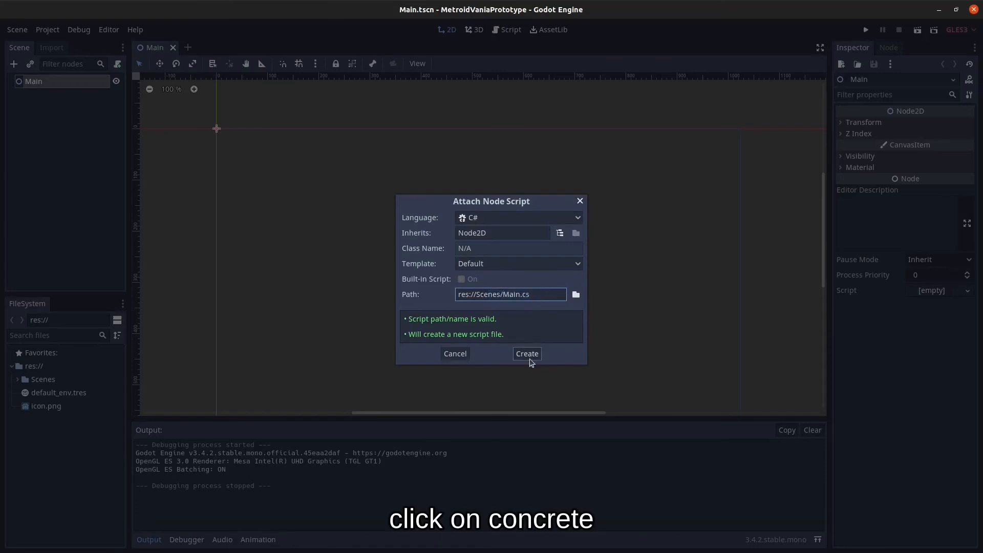
pyautogui.click(527, 354)
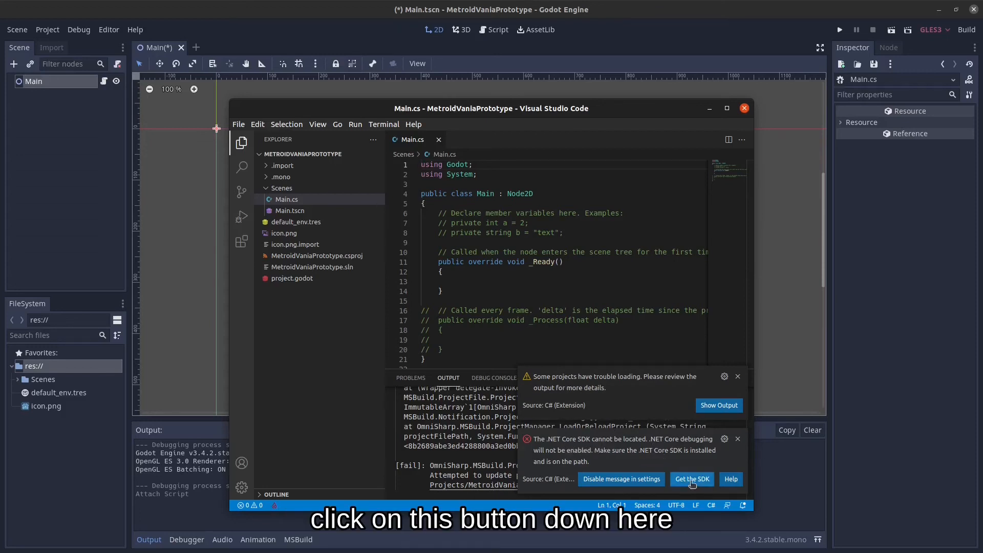
# Go from 'Get the SDK' through 'Install for Linux' to the Snap package install guide.
pyautogui.click(693, 479)
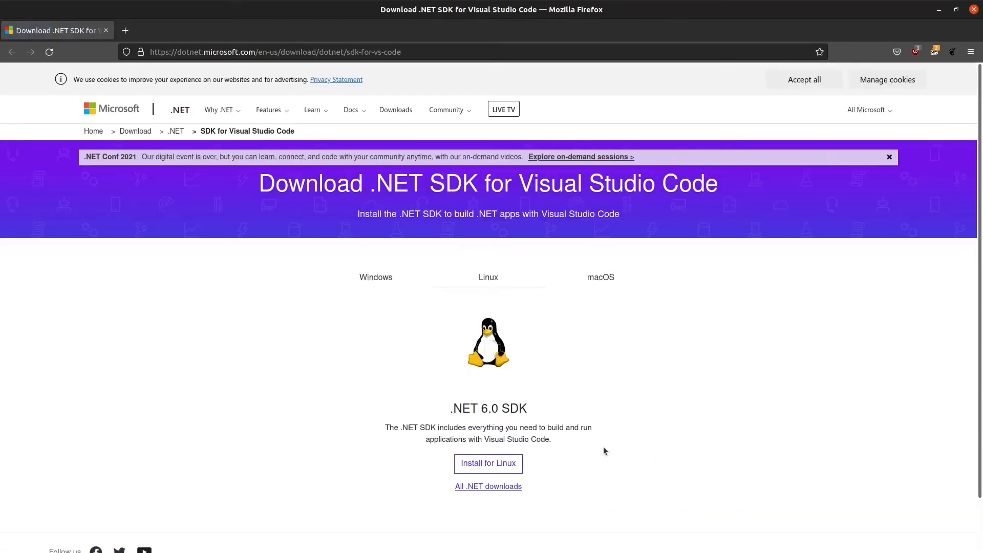
pyautogui.click(499, 463)
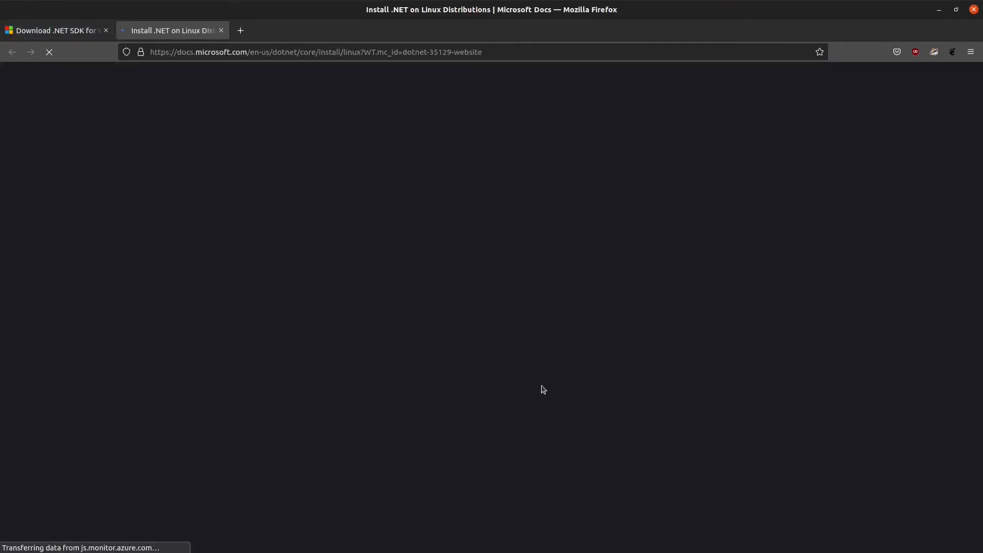
pyautogui.scroll(-5, 418, 277)
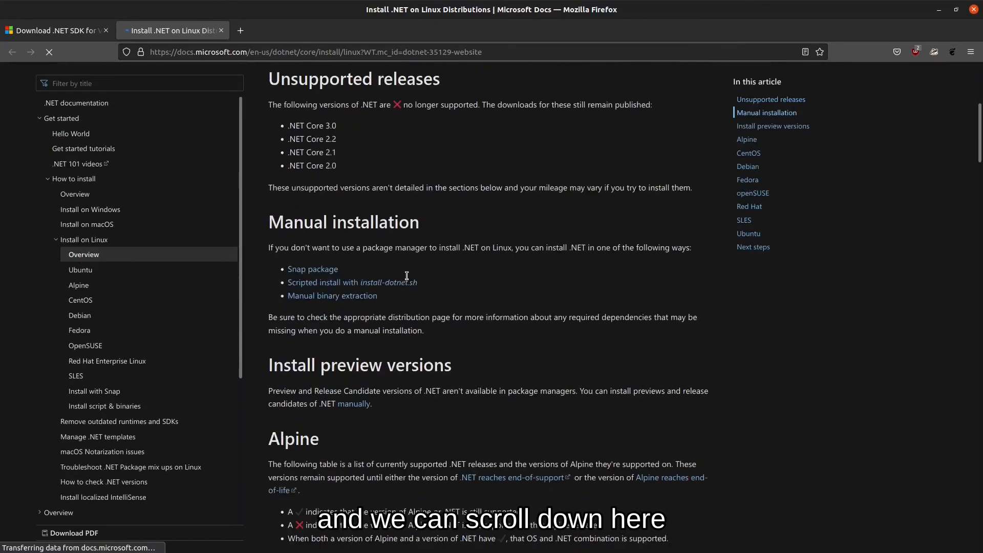
pyautogui.click(327, 269)
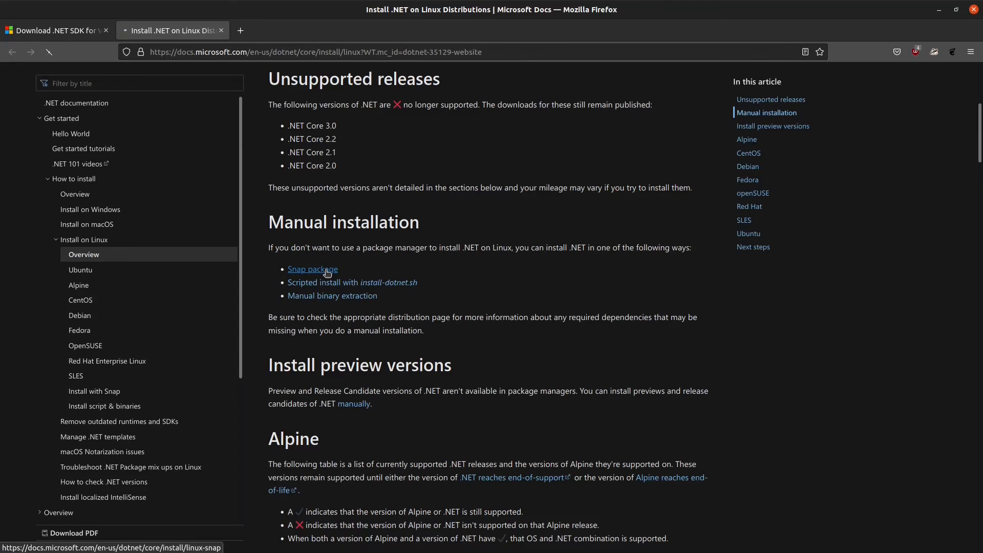
# Copy the command 'sudo snap install dotnet-sdk --classic --channel=6.0' from the Install the SDK section.
pyautogui.scroll(-10, 457, 277)
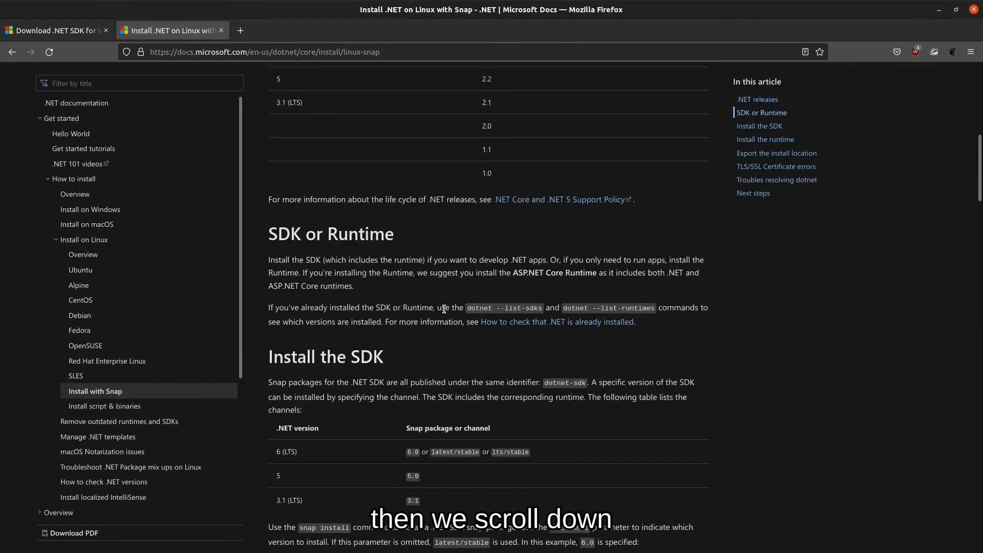
pyautogui.scroll(-5, 443, 311)
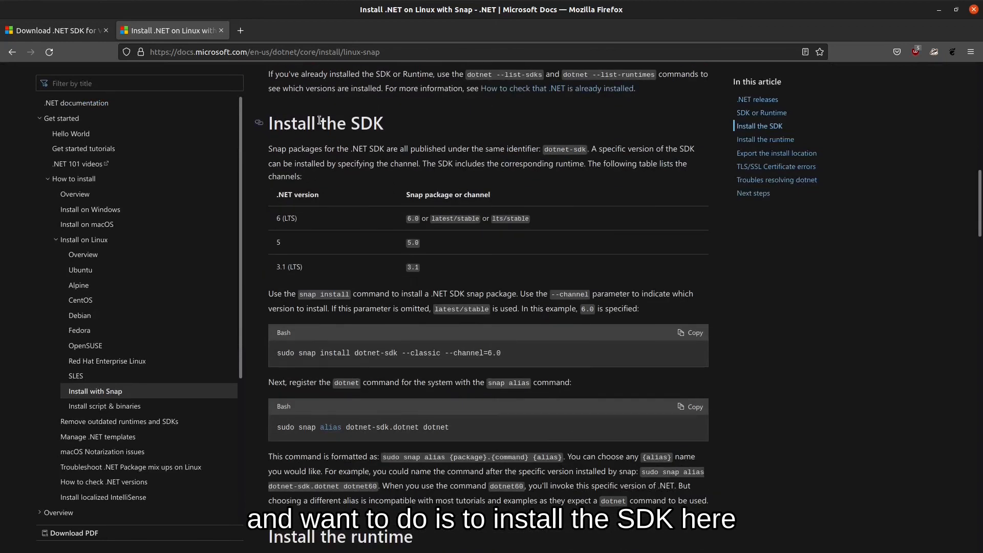
pyautogui.scroll(-2, 496, 290)
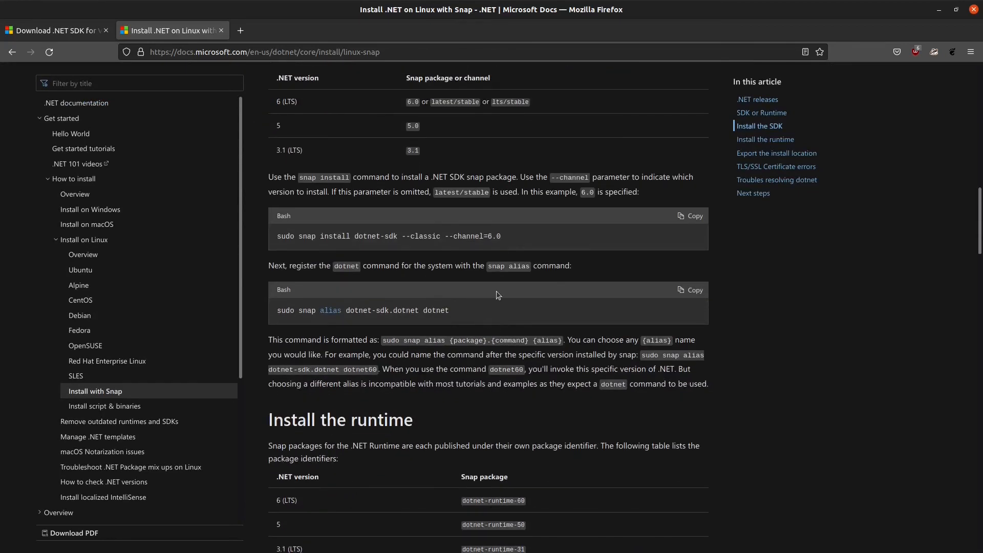
pyautogui.moveTo(502, 236); pyautogui.dragTo(276, 237)
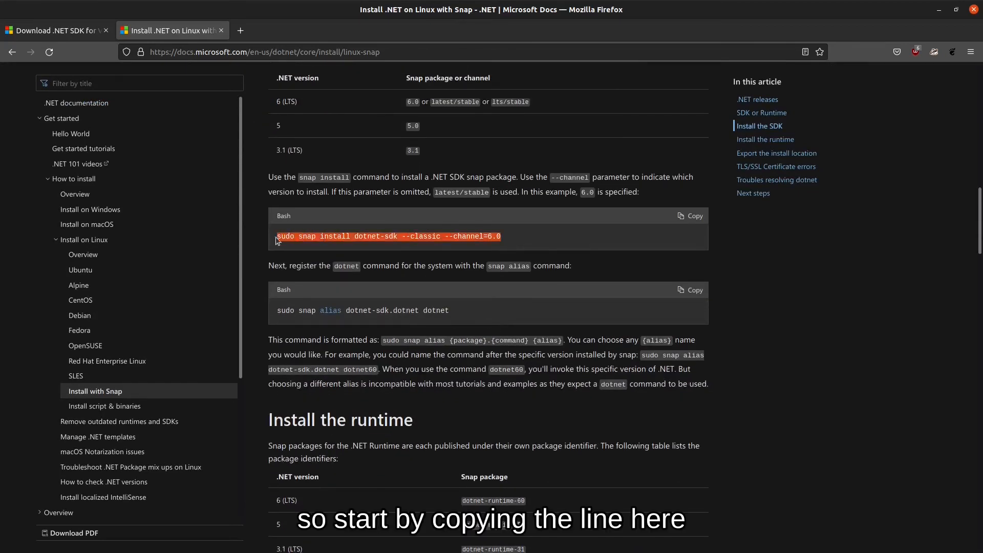
pyautogui.rightClick(310, 240)
pyautogui.click(334, 247)
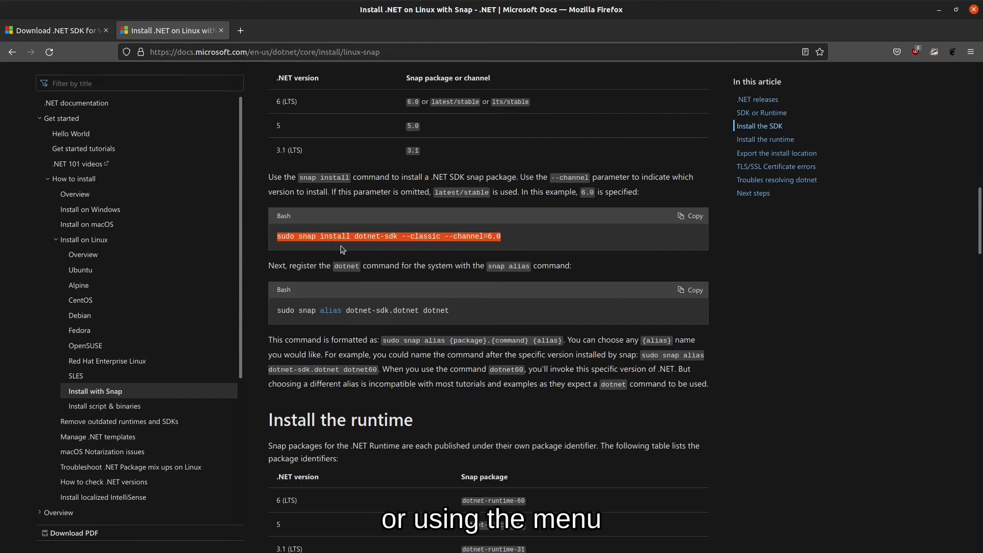
# Run the pasted 'sudo snap install dotnet-sdk --classic --channel=6.0' command in a new terminal, entering the password.
pyautogui.hotkey('ctrl', 'alt', 't')
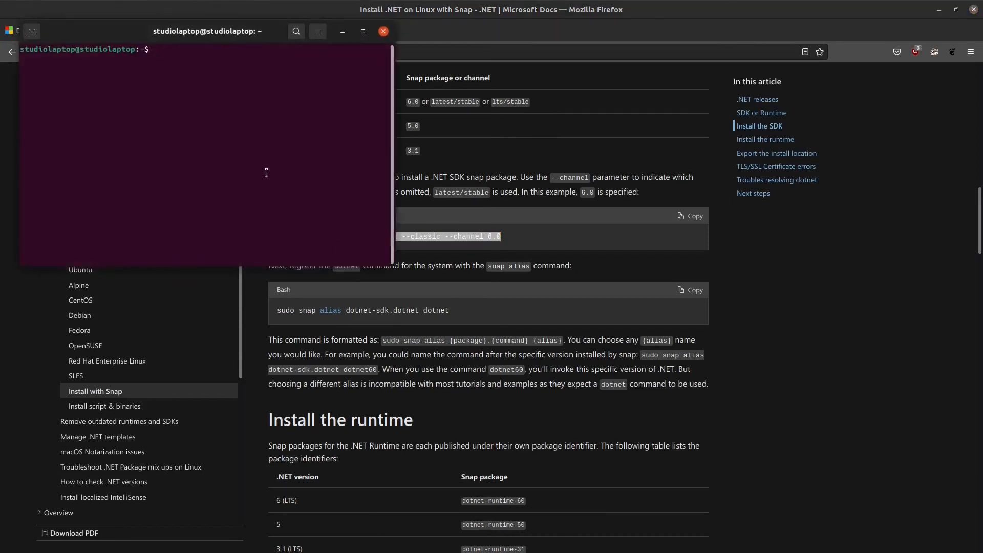
pyautogui.rightClick(207, 77)
pyautogui.click(245, 113)
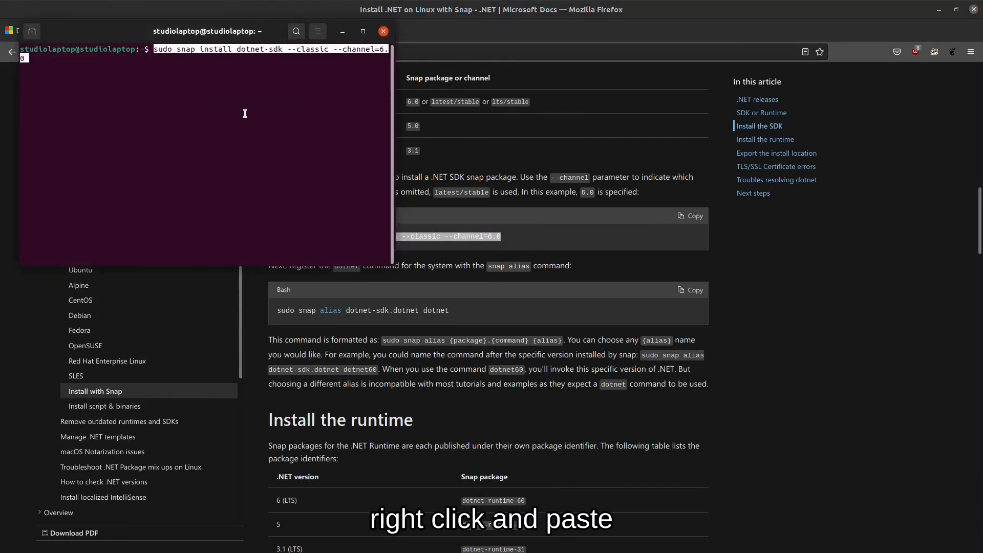
pyautogui.press('Return')
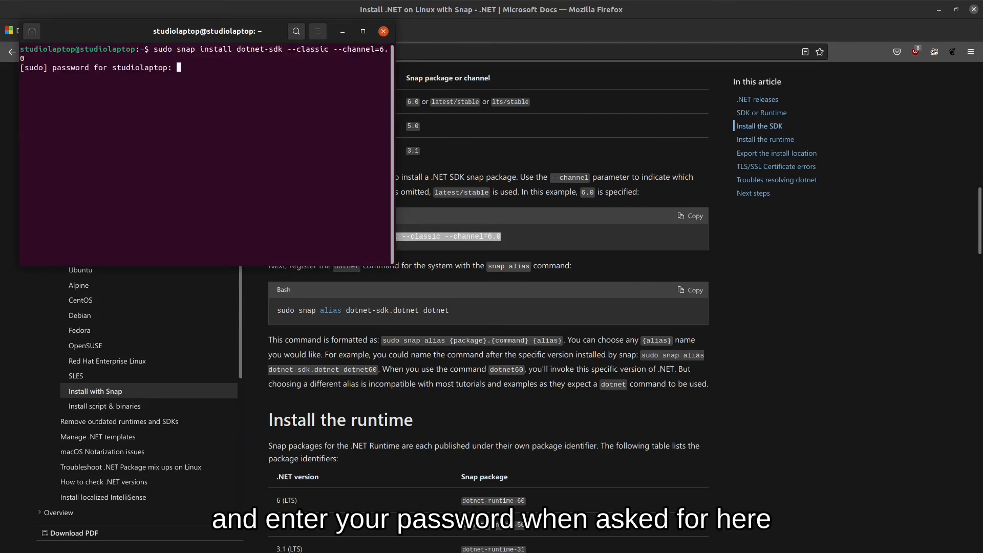
pyautogui.press('Return')
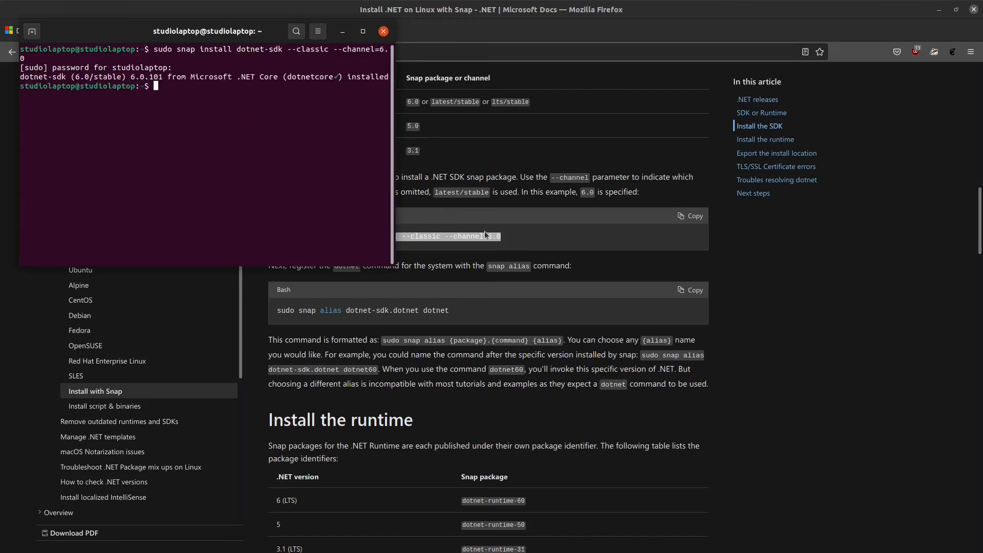
# Copy 'sudo snap alias dotnet-sdk.dotnet dotnet' from the docs and run it in the terminal.
pyautogui.click(467, 308)
pyautogui.scroll(-2, 310, 321)
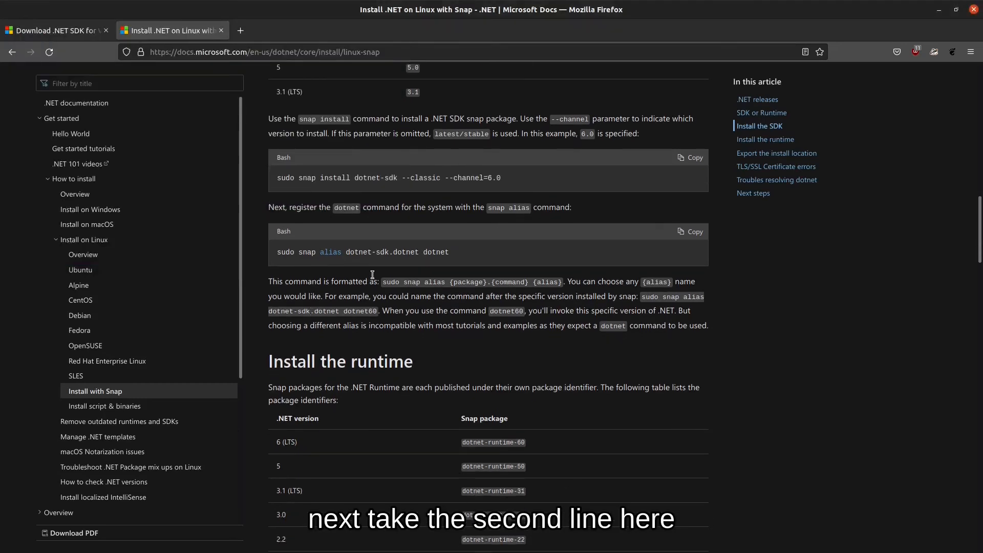
pyautogui.moveTo(279, 251); pyautogui.dragTo(275, 252)
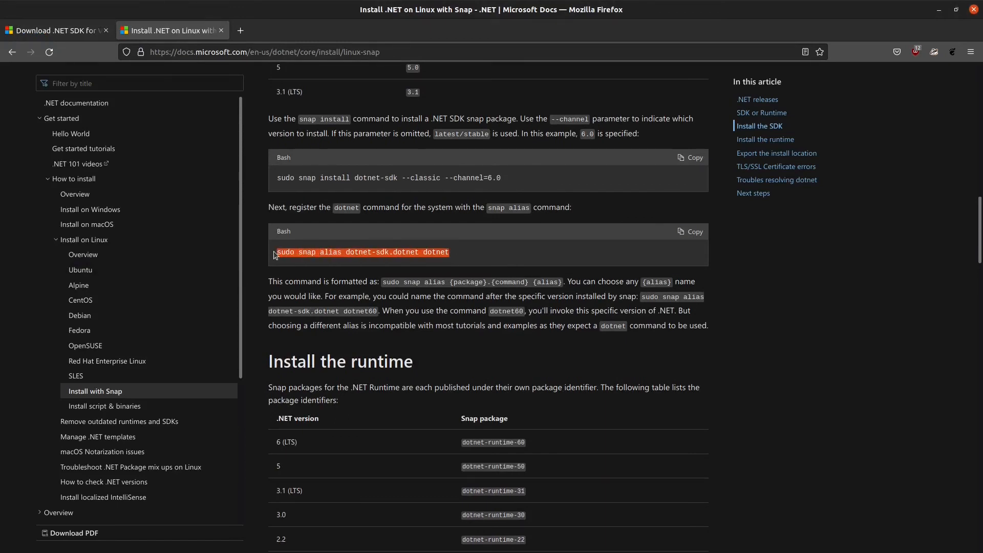
pyautogui.rightClick(433, 253)
pyautogui.click(473, 260)
pyautogui.hotkey('alt', 'Tab')
pyautogui.rightClick(199, 117)
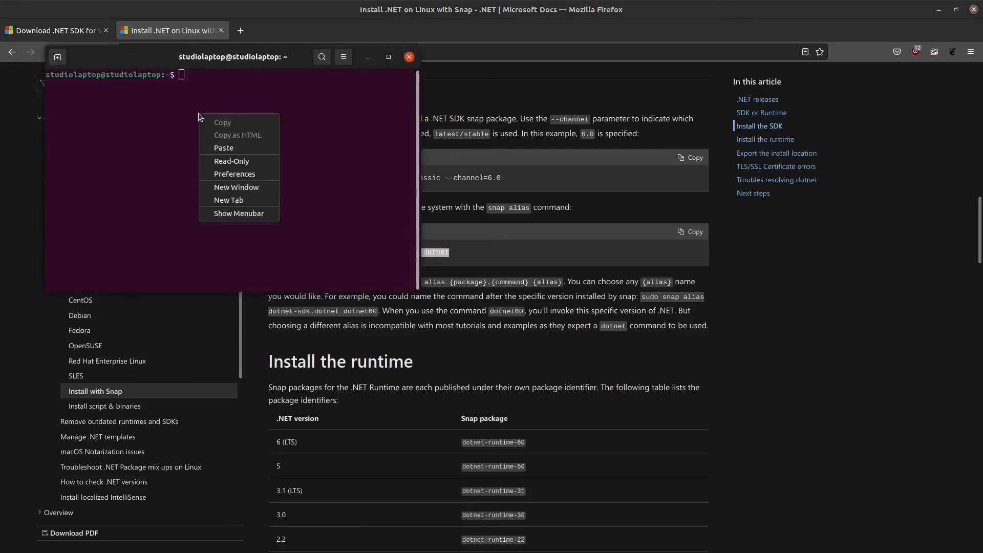
pyautogui.click(229, 148)
pyautogui.press('Return')
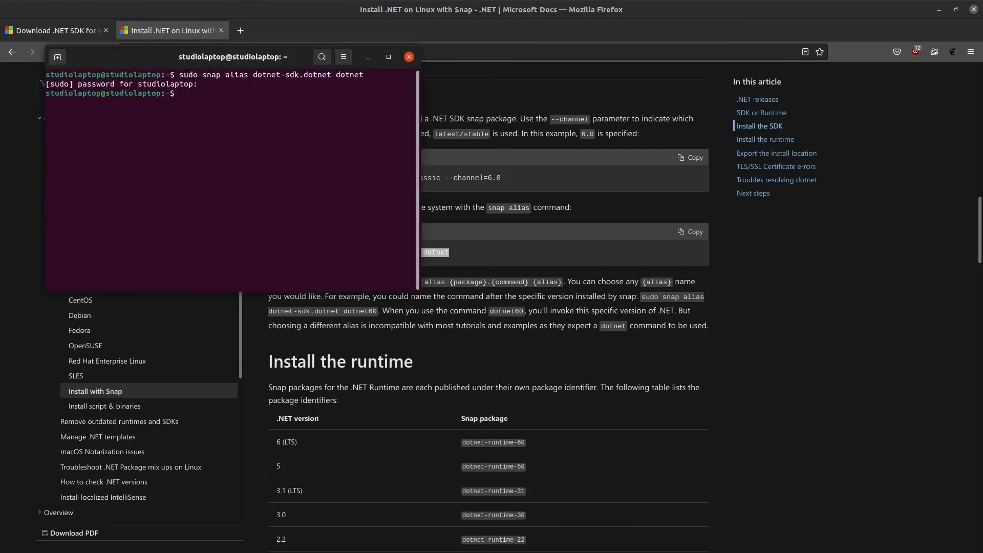
# Copy the SSL_CERT_FILE and SSL_CERT_DIR export lines from the docs and run them in a terminal.
pyautogui.click(469, 341)
pyautogui.scroll(-15, 470, 342)
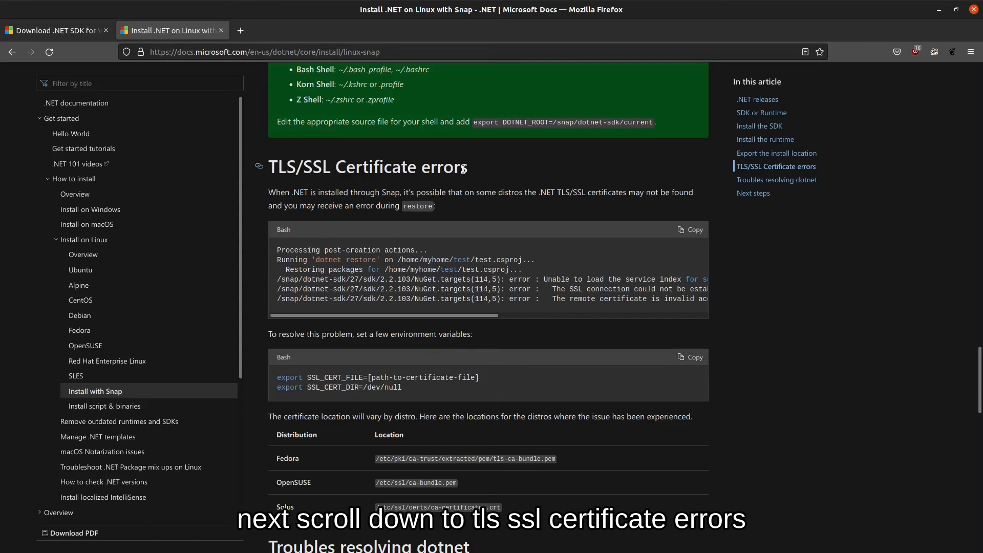
pyautogui.moveTo(423, 387); pyautogui.dragTo(274, 374)
pyautogui.rightClick(305, 379)
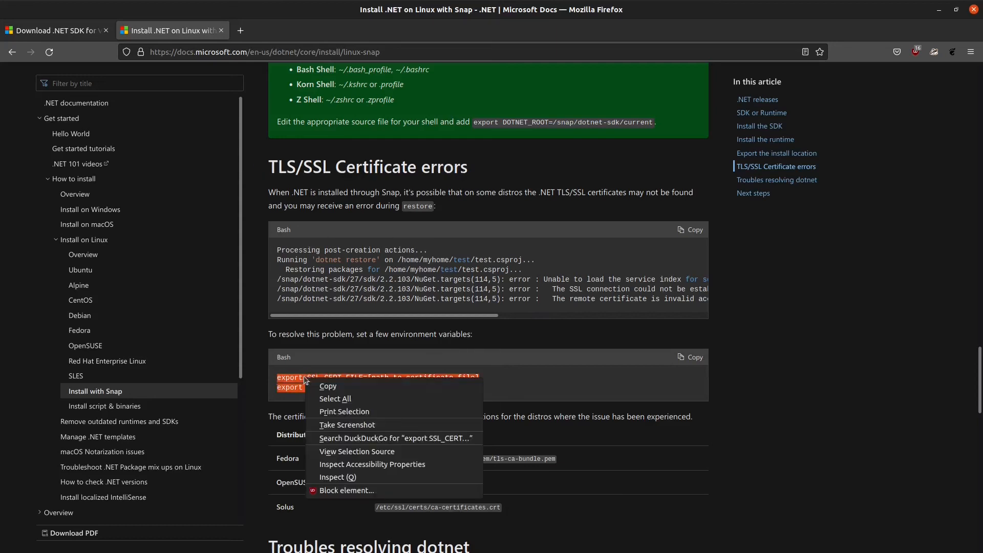
pyautogui.click(342, 386)
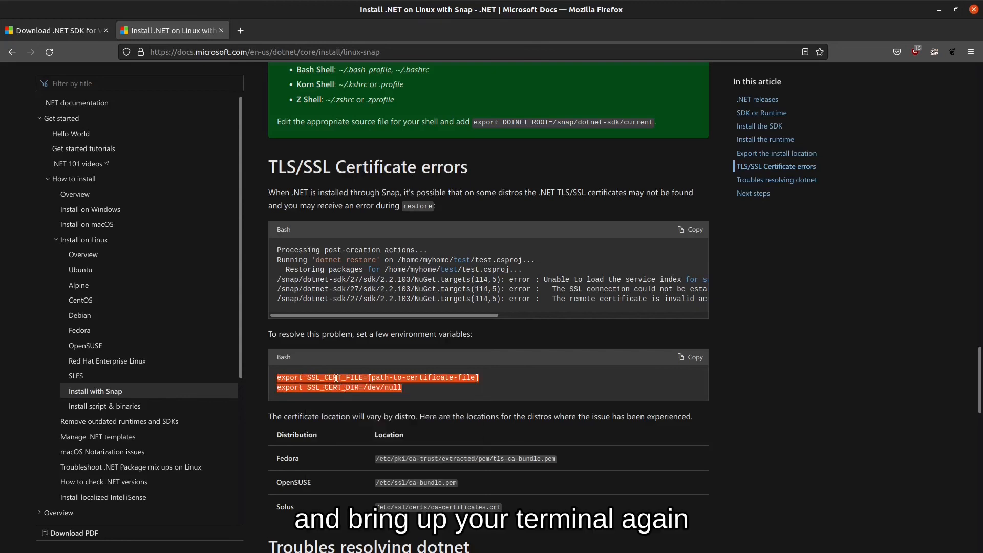
pyautogui.hotkey('ctrl', 'alt', 't')
pyautogui.rightClick(214, 134)
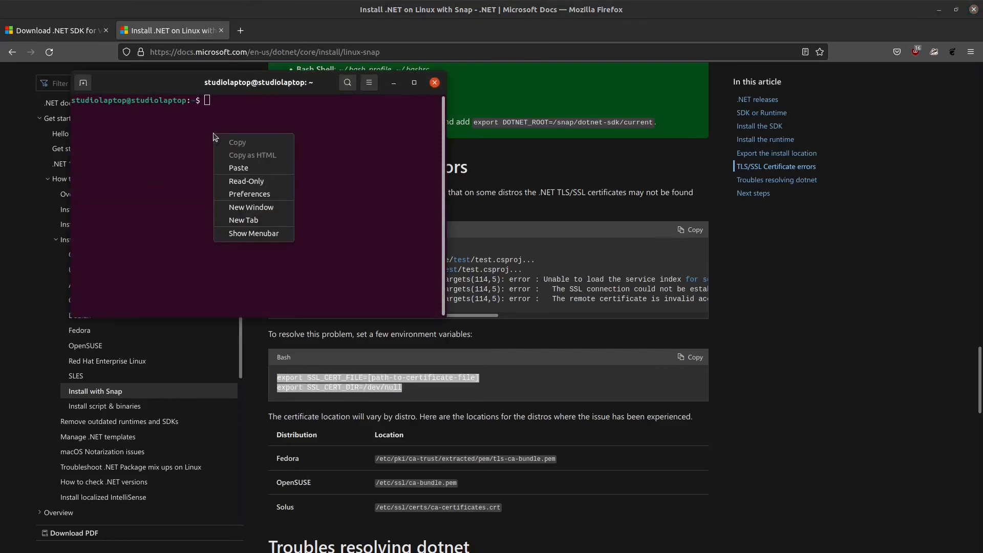
pyautogui.click(239, 167)
pyautogui.press('Return')
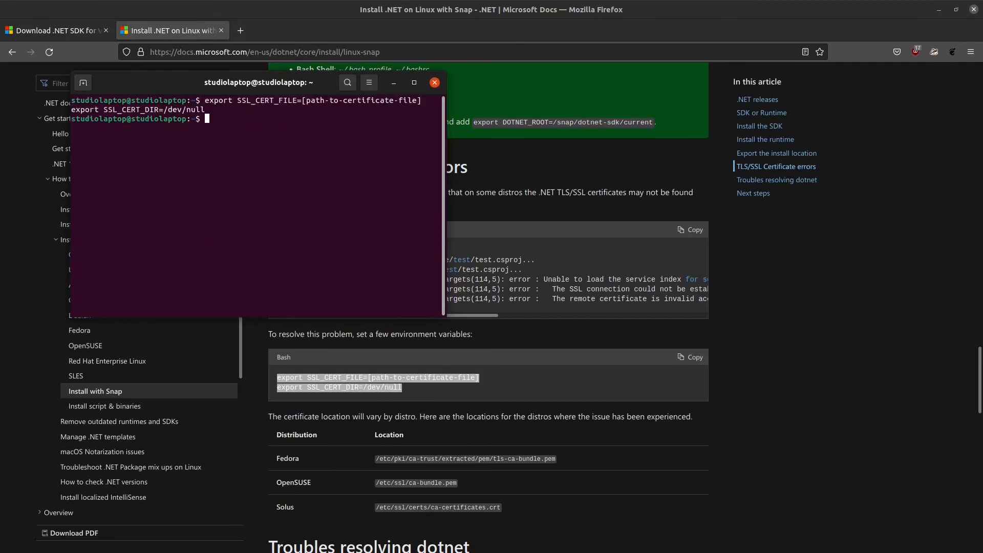
# Scroll to the 'Troubles resolving dotnet' section and select the ln -s symlink command.
pyautogui.scroll(-5, 505, 349)
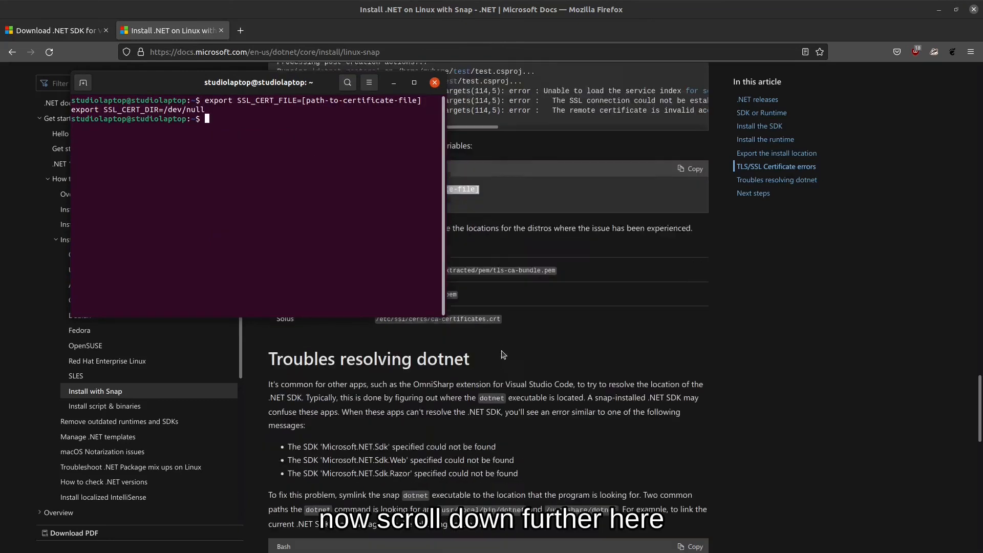
pyautogui.click(559, 325)
pyautogui.scroll(-8, 512, 351)
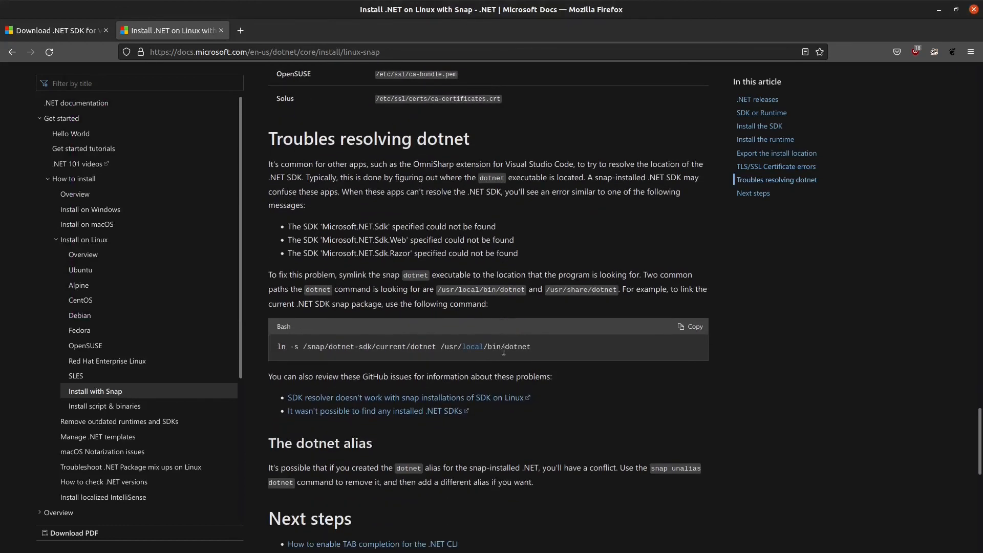
pyautogui.scroll(-2, 506, 358)
pyautogui.moveTo(543, 234); pyautogui.dragTo(275, 232)
# Copy the ln -s symlink command and run it in a new terminal.
pyautogui.rightClick(337, 233)
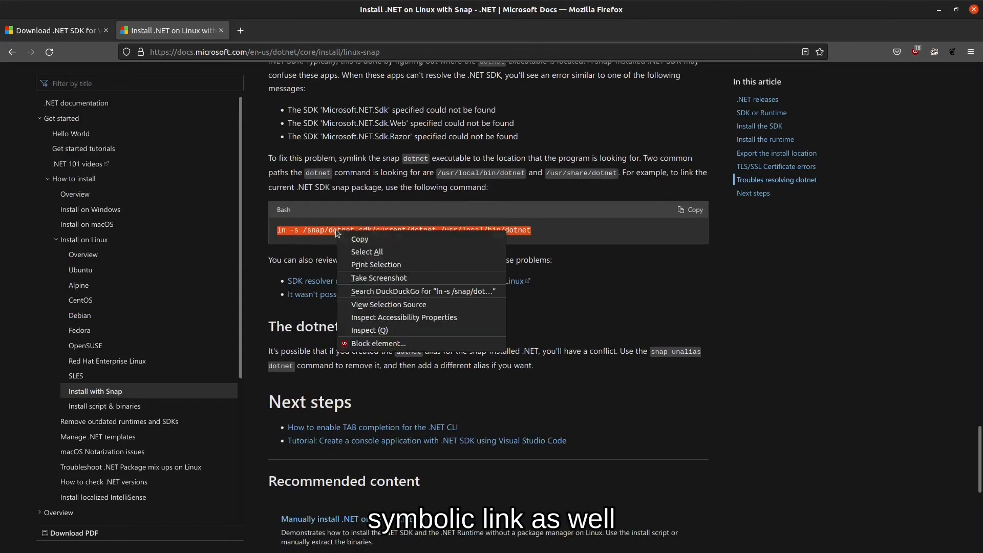
pyautogui.click(375, 239)
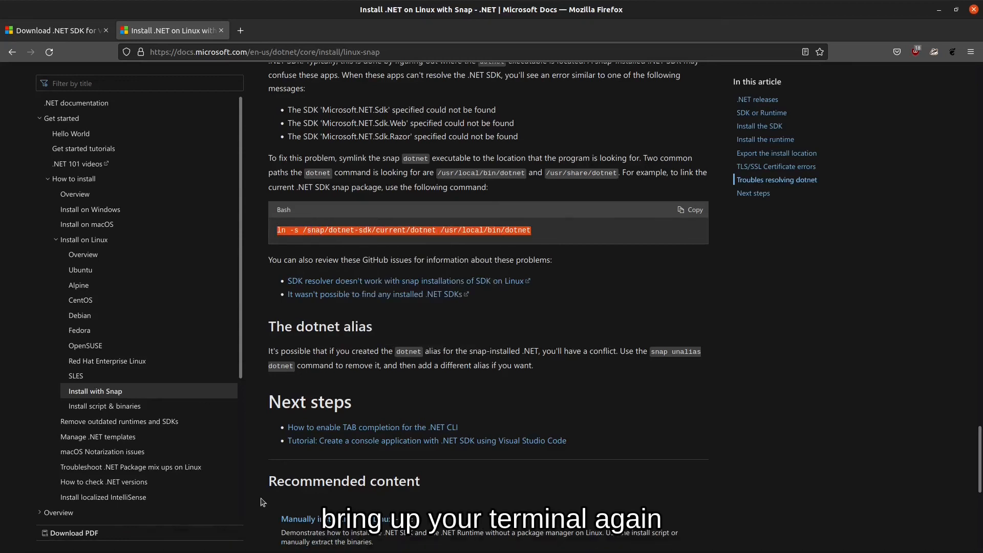
pyautogui.hotkey('ctrl', 'alt', 't')
pyautogui.rightClick(231, 175)
pyautogui.click(266, 207)
pyautogui.press('Return')
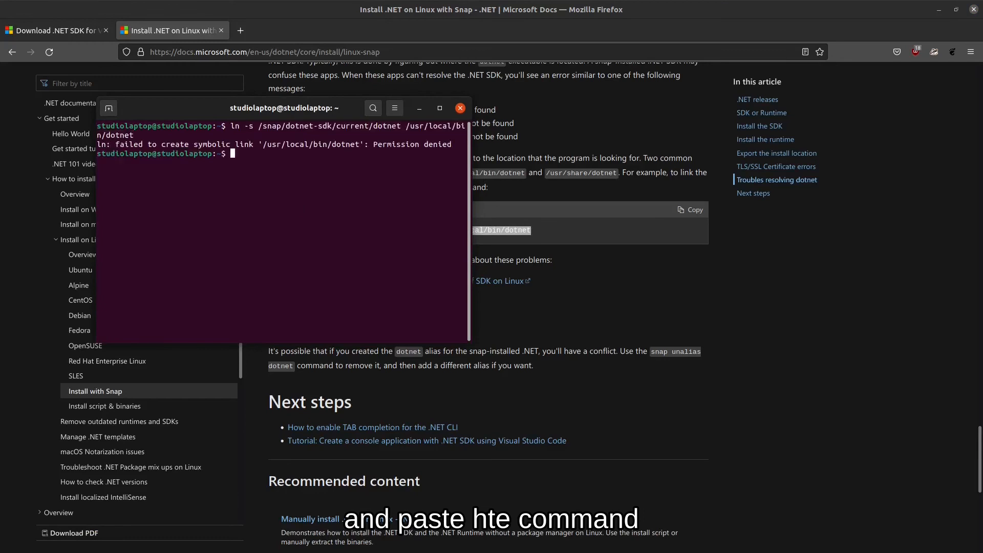
# Rerun the ln -s command prefixed with sudo to create /usr/local/bin/dotnet, entering the password.
pyautogui.press('Up')
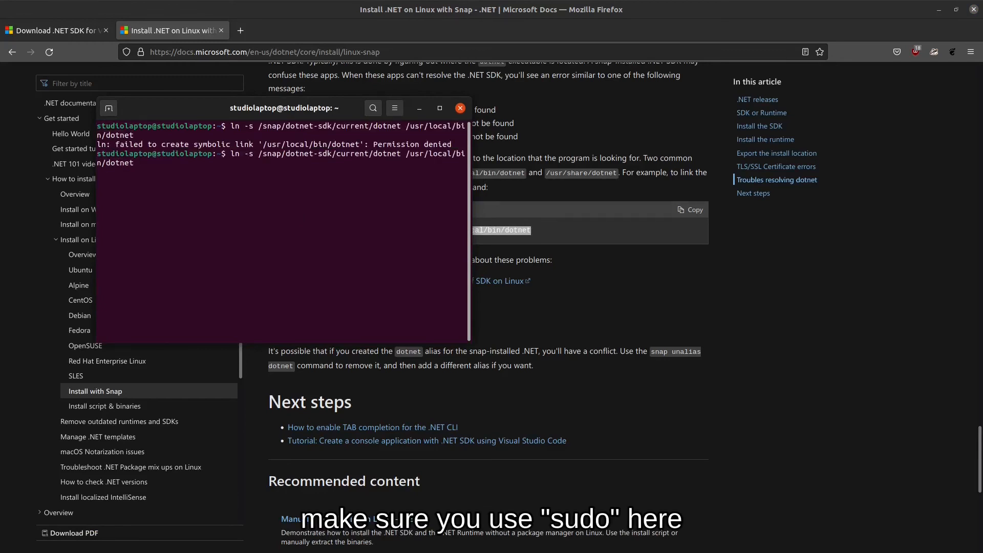
pyautogui.press('Home')
pyautogui.write('sudo')
pyautogui.press('Return')
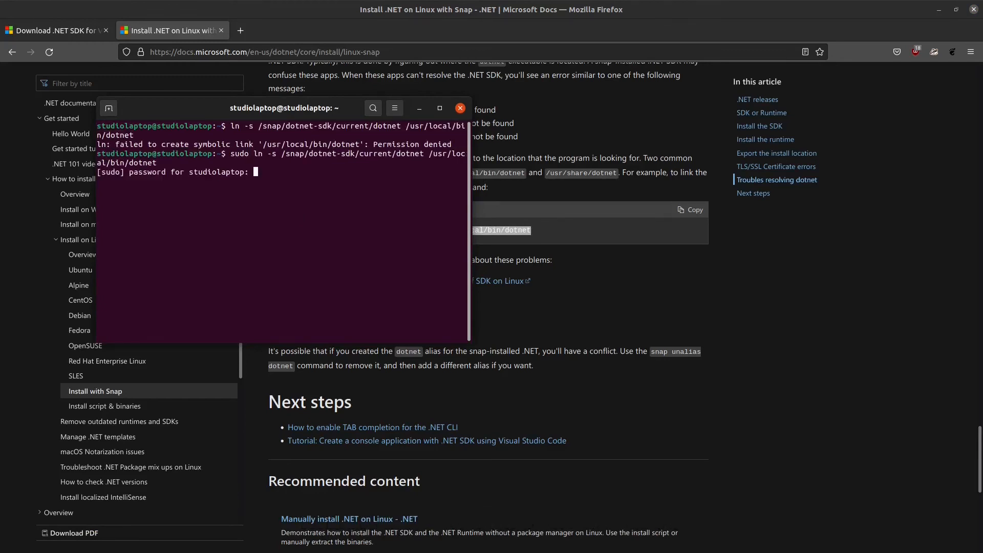
pyautogui.press('Return')
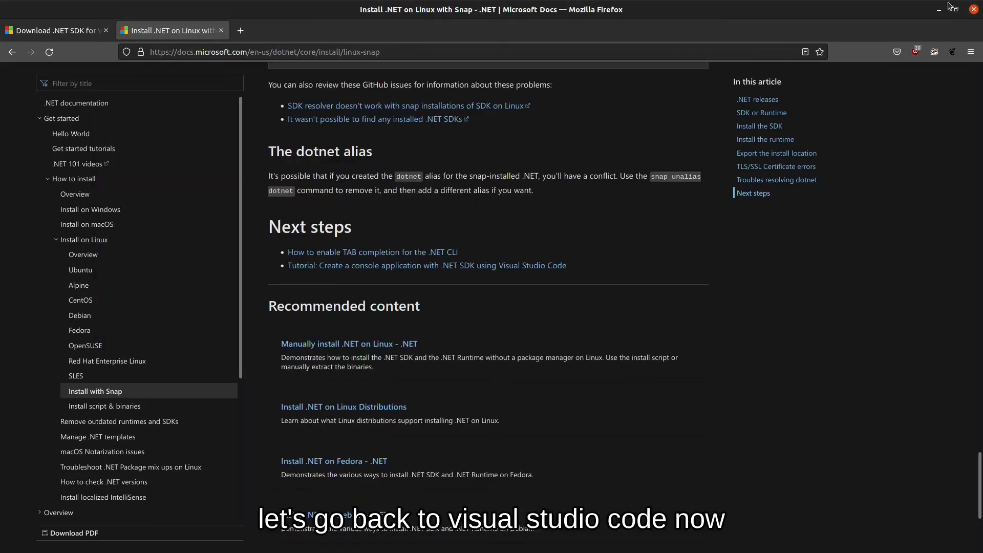
# In VS Code, search extensions for 'godot C#' and install C# Tools for Godot.
pyautogui.click(939, 9)
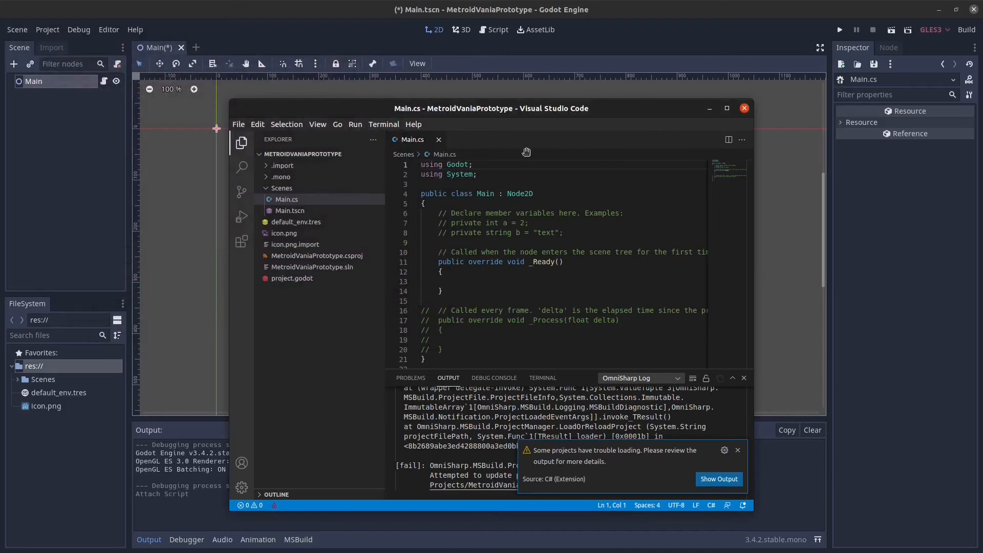
pyautogui.doubleClick(598, 111)
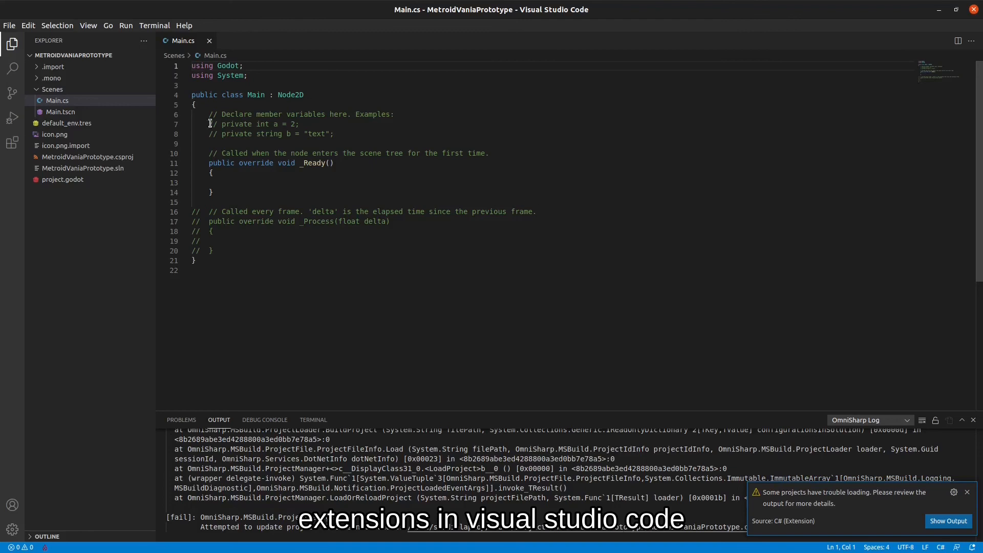
pyautogui.click(13, 145)
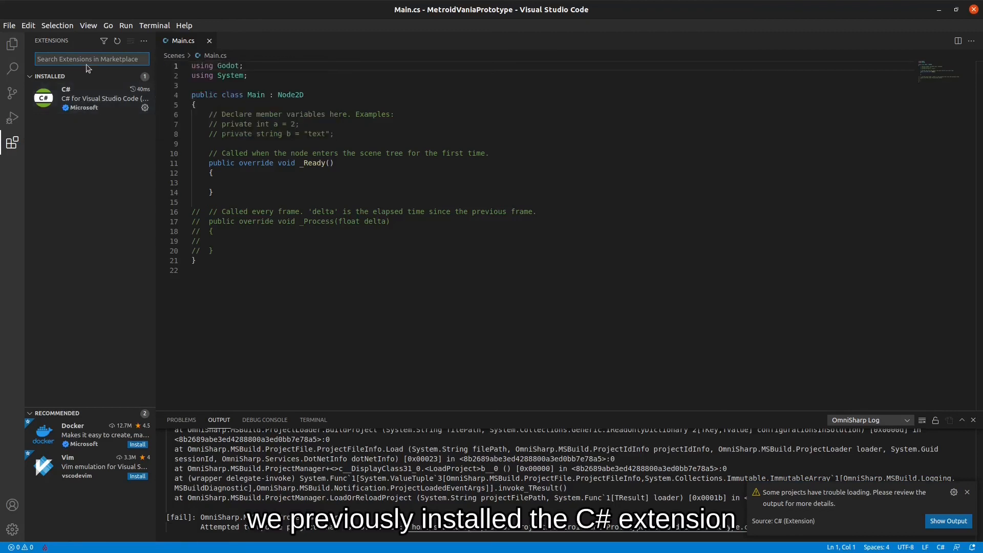
pyautogui.write('godot')
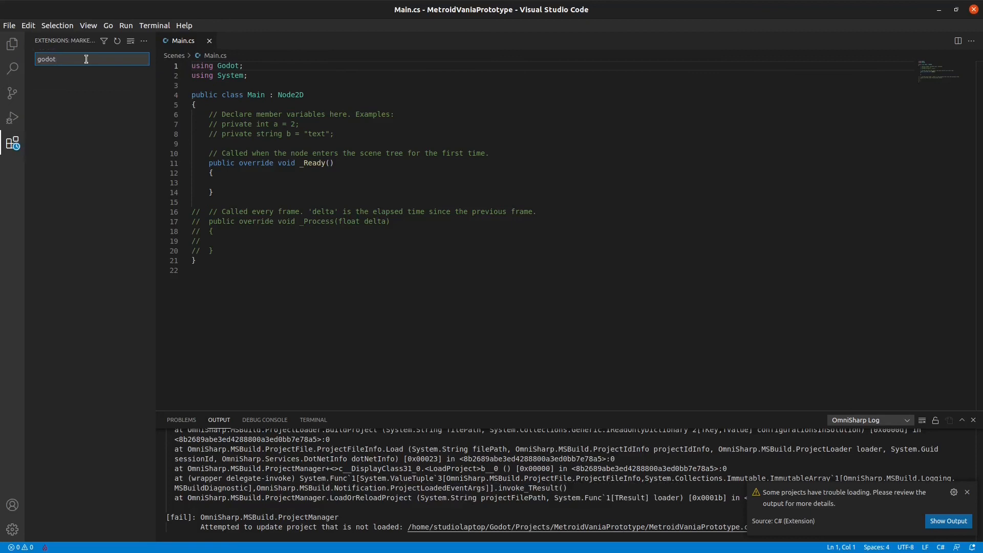
pyautogui.write(' C#')
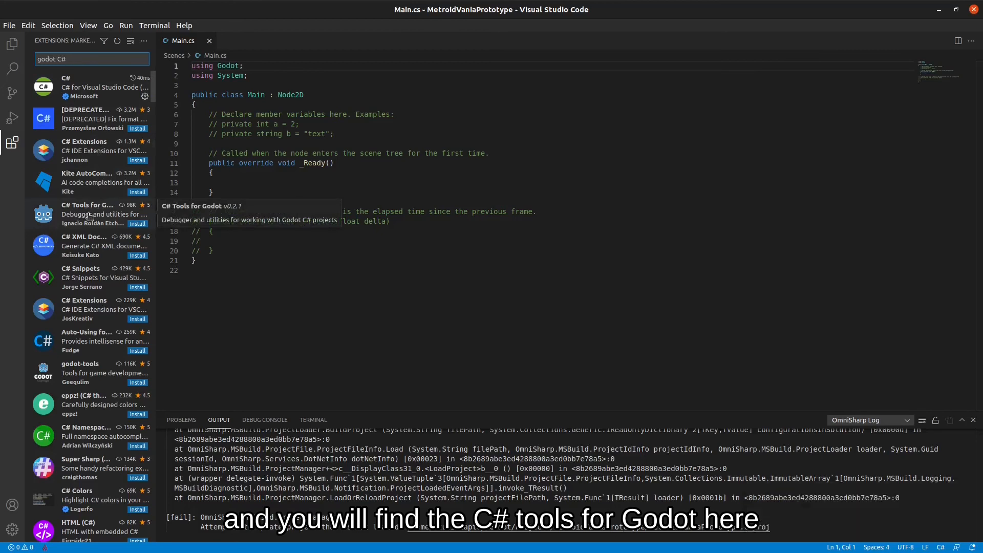
pyautogui.click(89, 214)
pyautogui.click(137, 224)
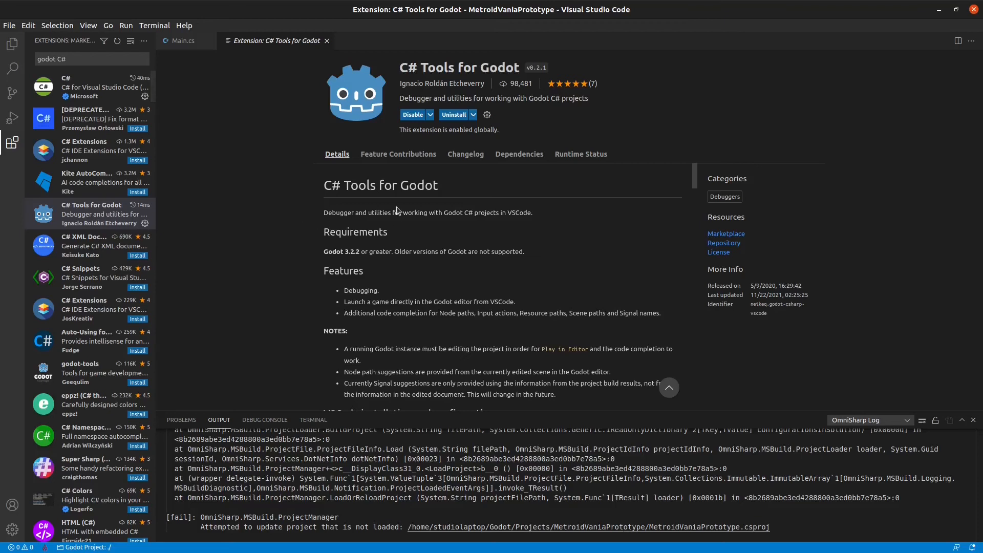
pyautogui.click(185, 41)
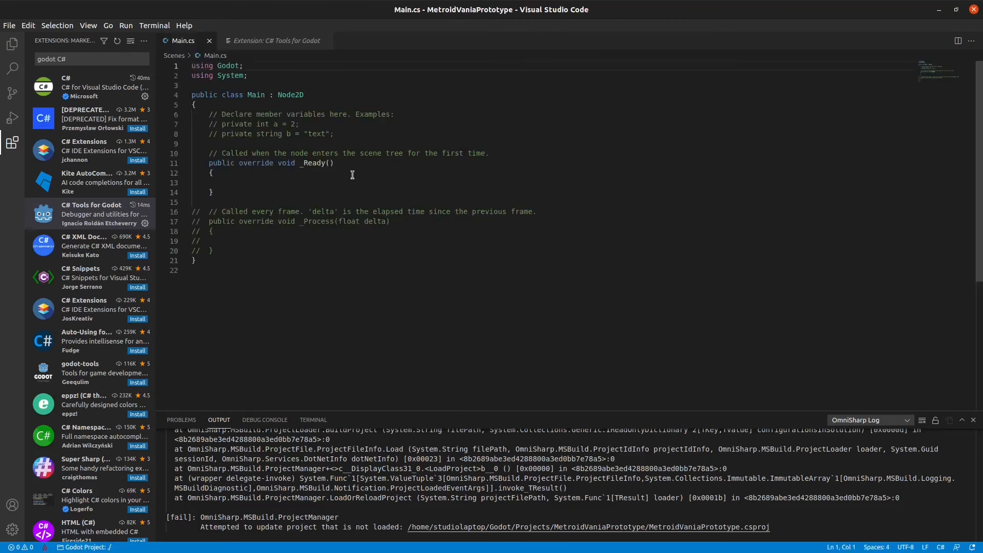
# Set the C# extension's Omnisharp: Use Global Mono setting to 'always' and restart OmniSharp.
pyautogui.click(145, 97)
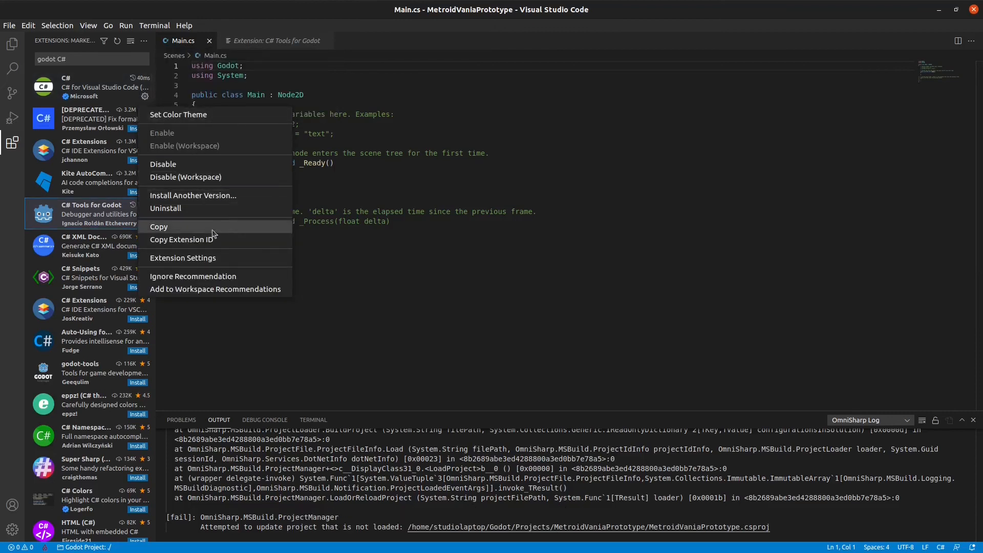
pyautogui.click(206, 258)
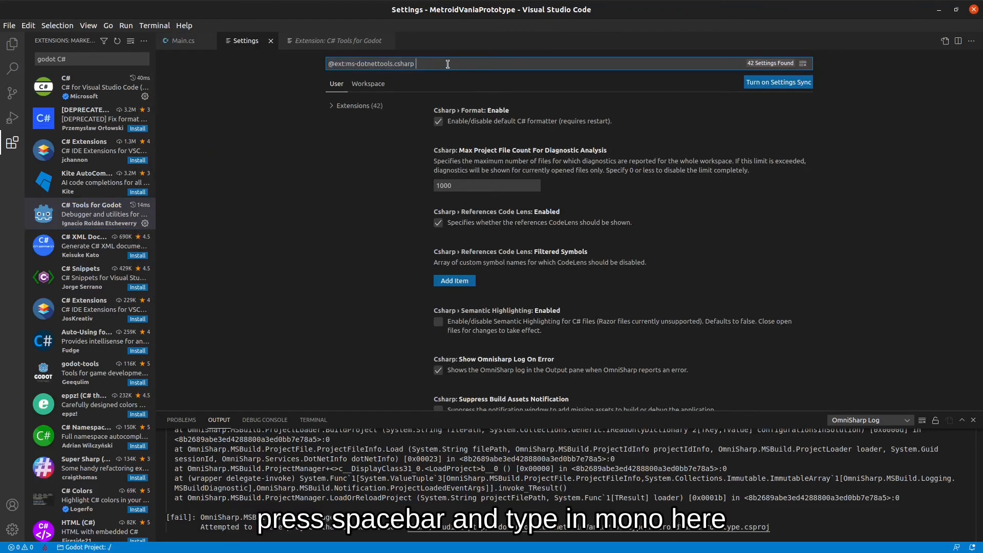
pyautogui.write('mono')
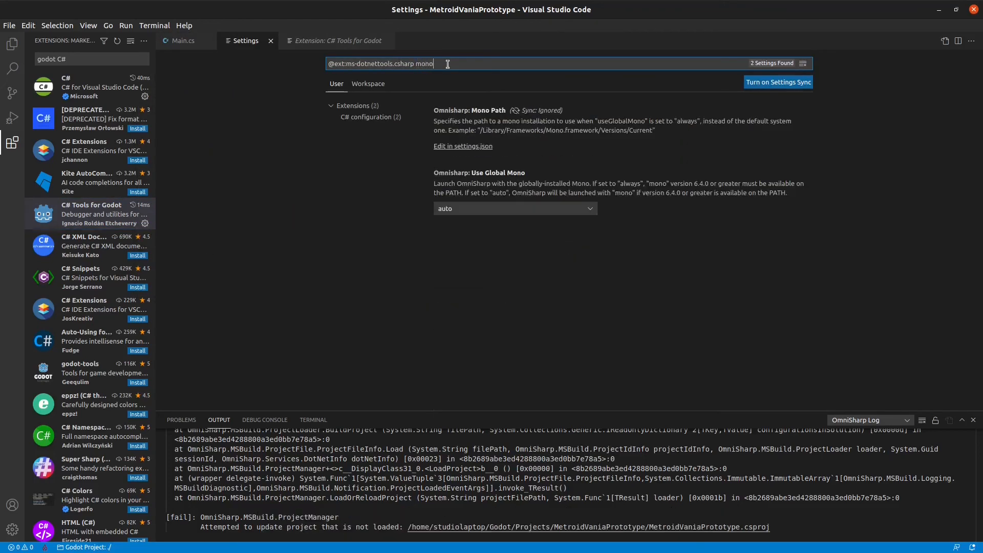
pyautogui.click(510, 193)
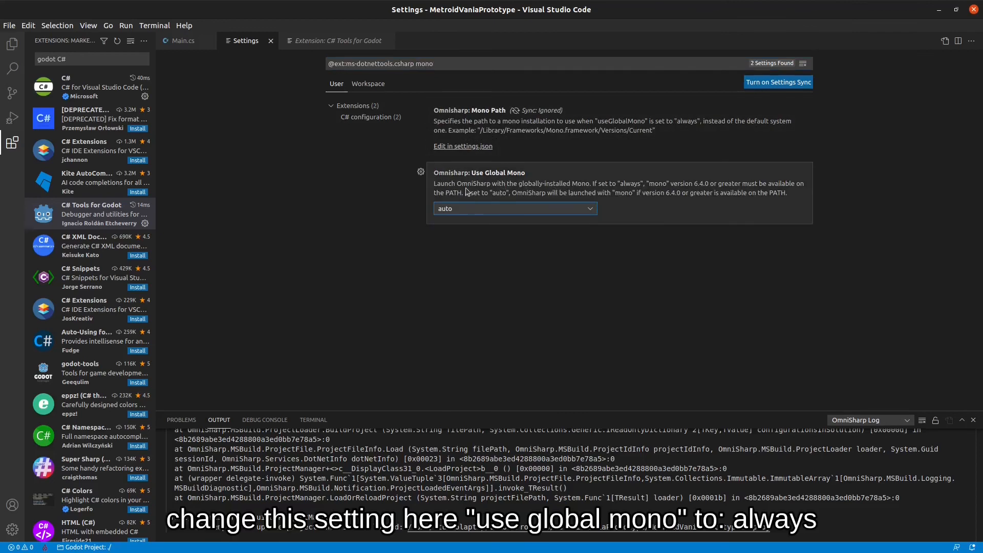
pyautogui.click(580, 212)
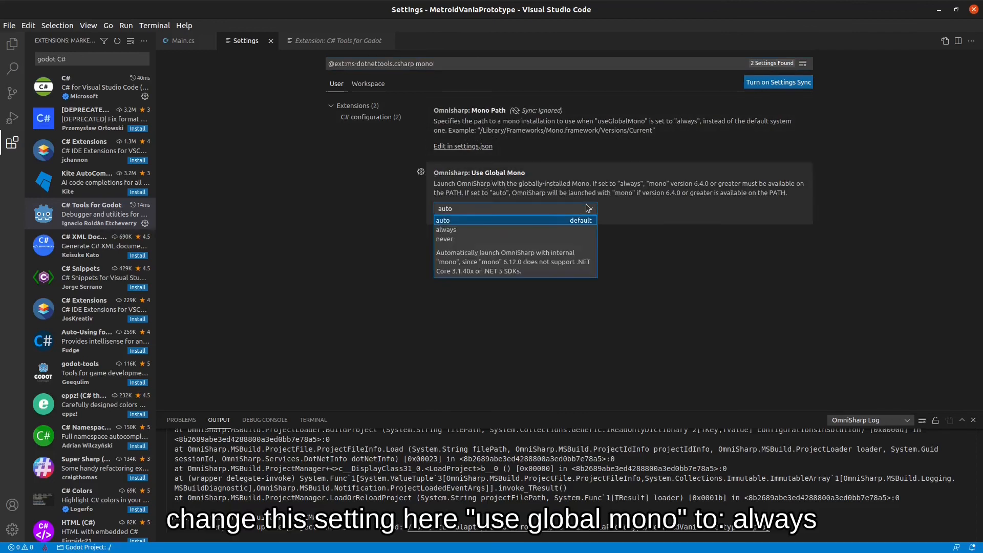
pyautogui.click(512, 228)
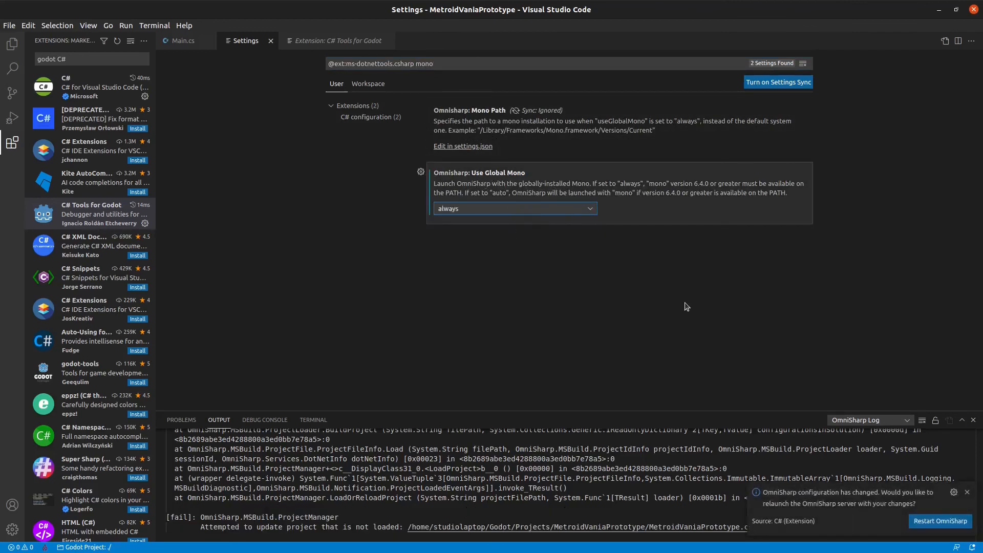
pyautogui.click(941, 521)
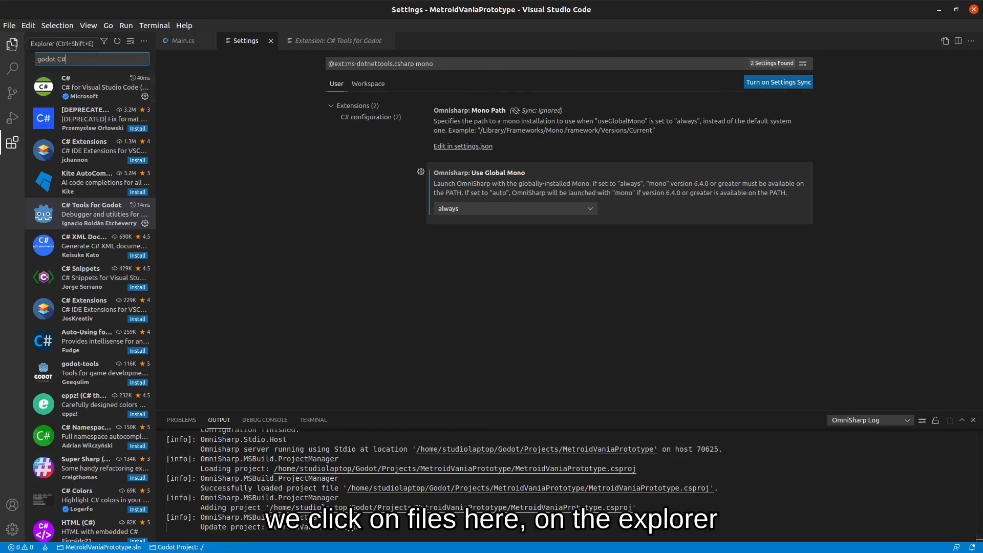
# Open Main.cs from Explorer, add GD.Print("Hello!"); inside _Ready(), and save the file.
pyautogui.click(12, 44)
pyautogui.click(66, 101)
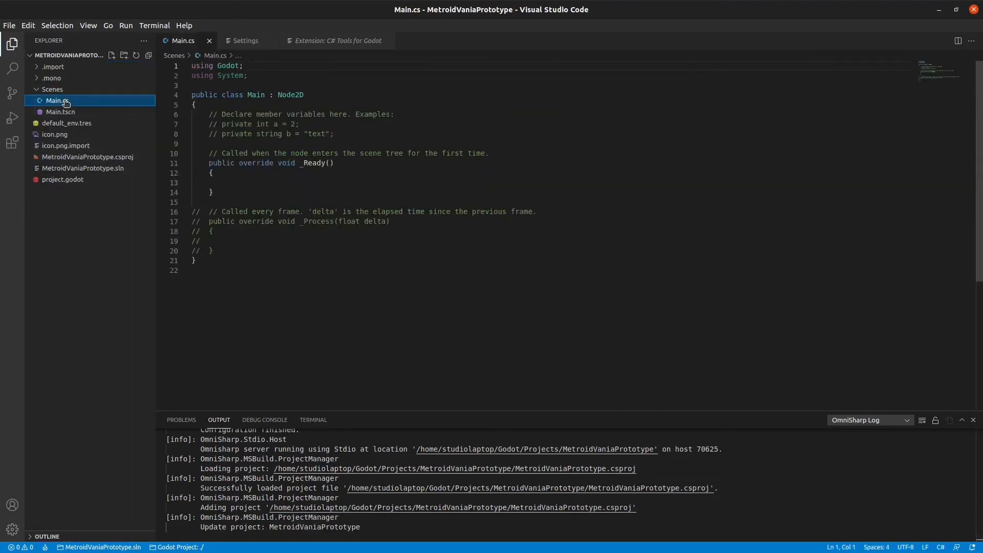
pyautogui.click(287, 205)
pyautogui.write('GD.')
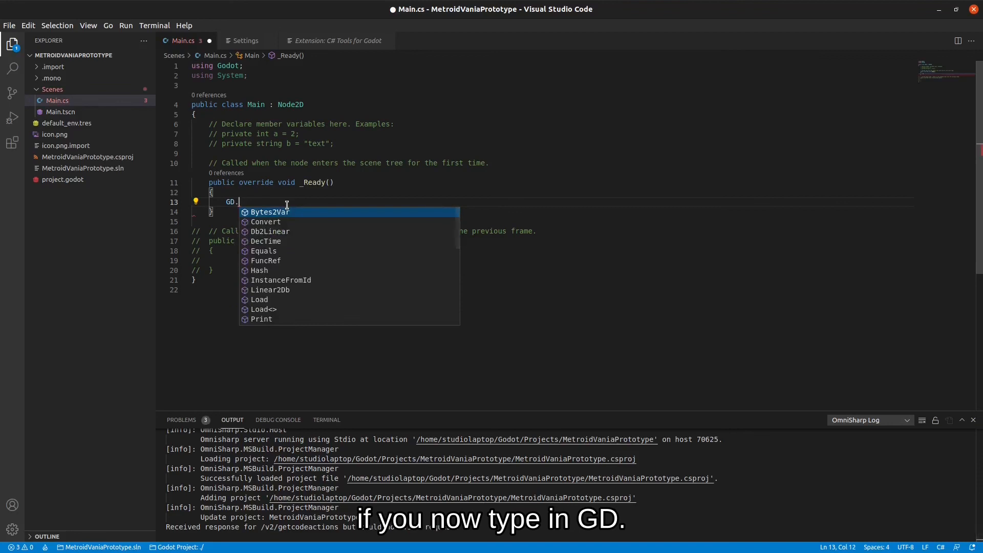
pyautogui.write('P')
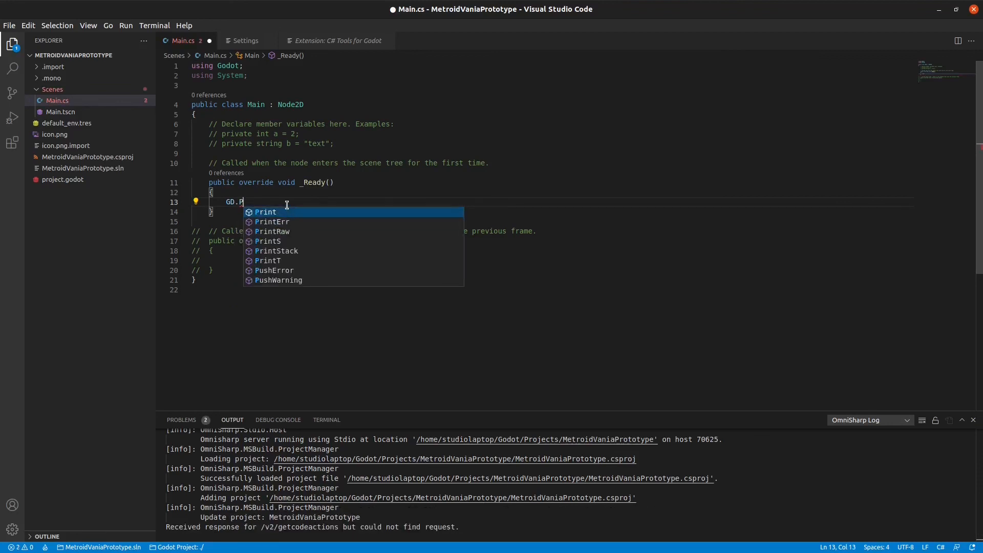
pyautogui.press('Tab')
pyautogui.write('("')
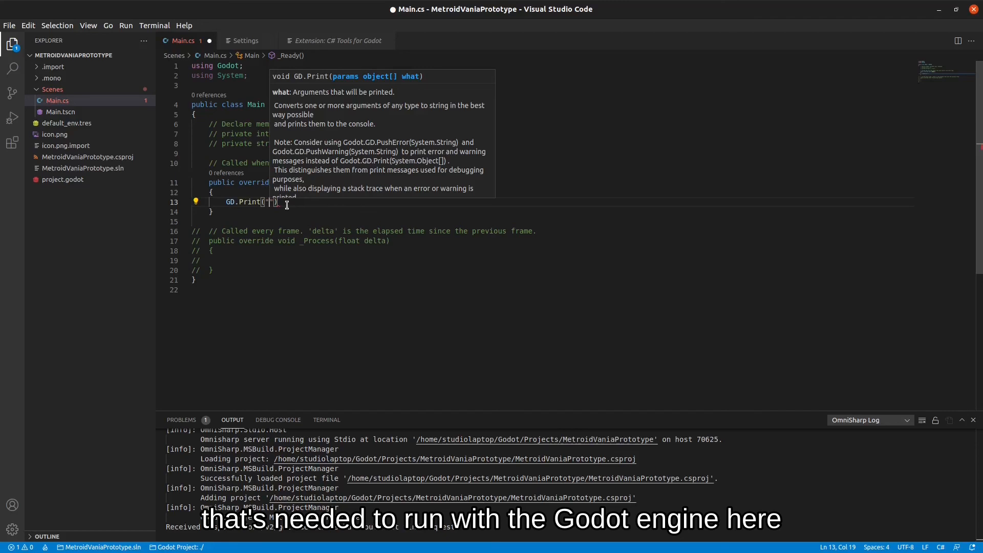
pyautogui.click(307, 203)
pyautogui.click(268, 202)
pyautogui.write('Hello1')
pyautogui.press('BackSpace')
pyautogui.write('!")')
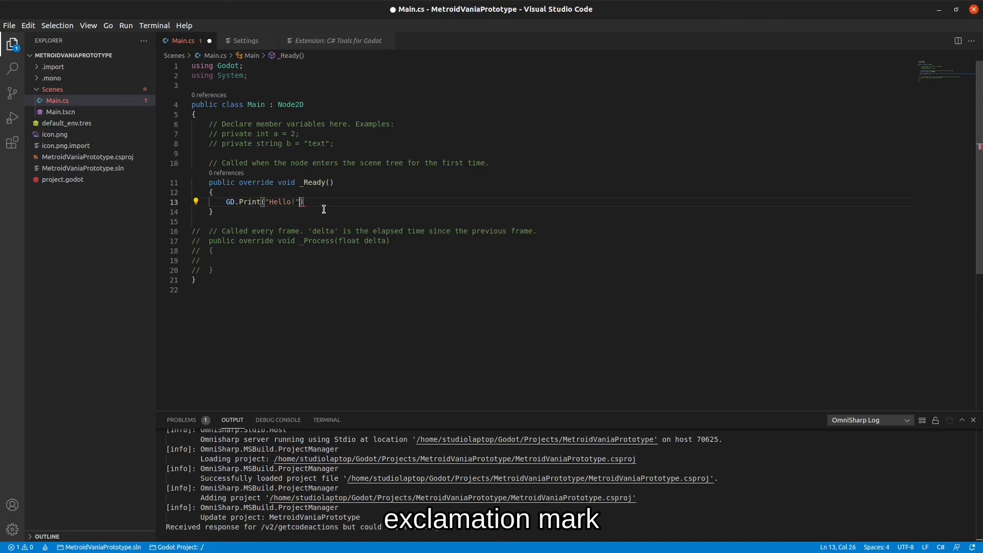
pyautogui.write(';')
pyautogui.hotkey('ctrl', 's')
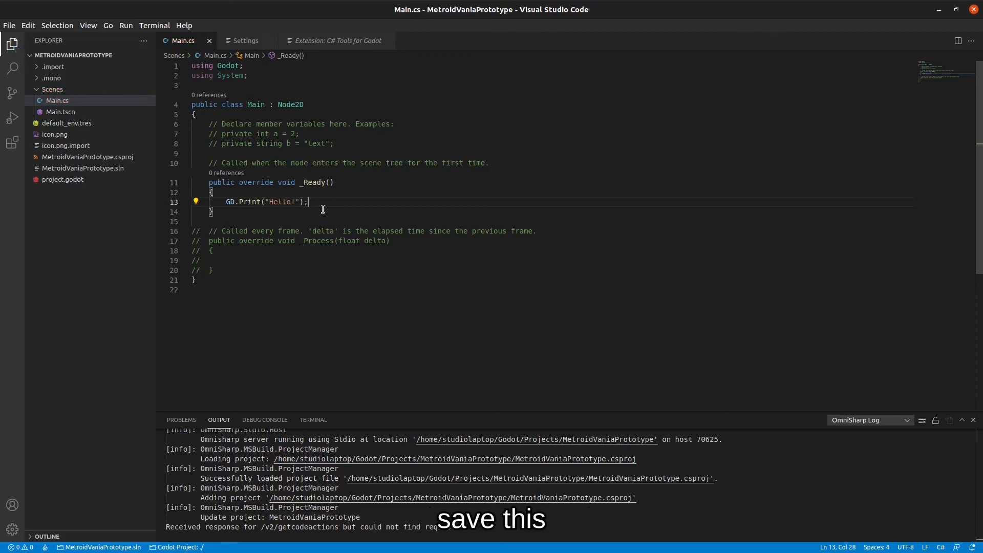
# Play the project from the Godot editor and confirm Hello! appears in the Output panel.
pyautogui.click(939, 10)
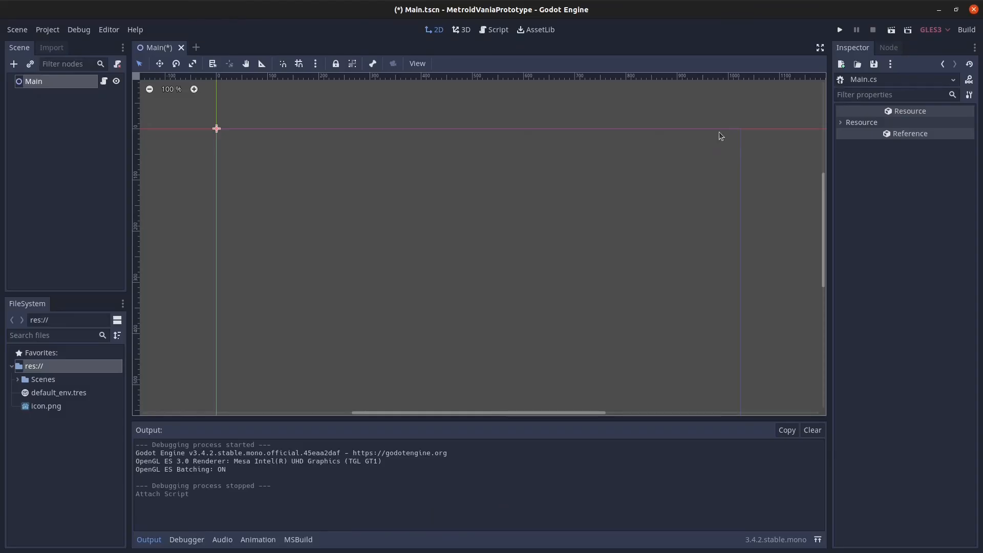
pyautogui.click(841, 30)
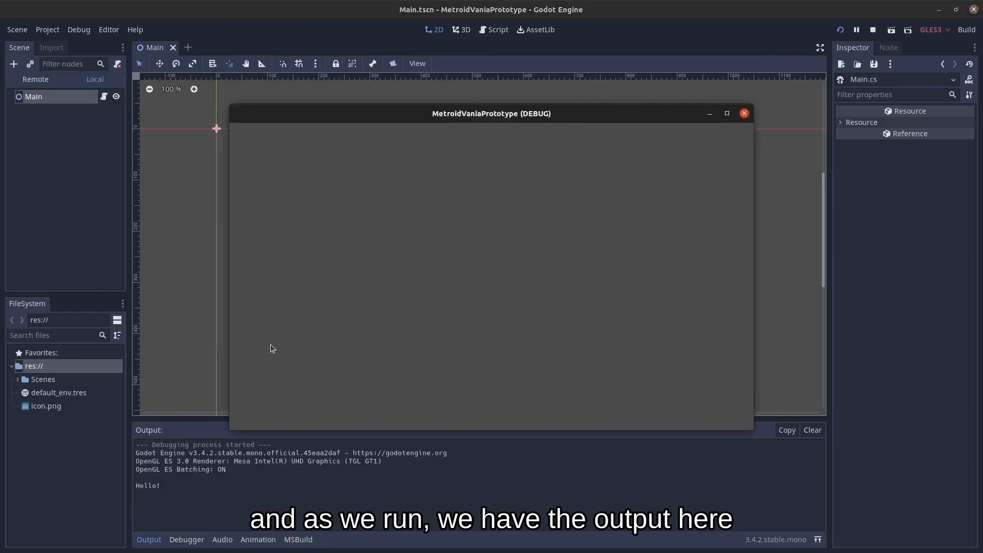
pyautogui.click(168, 489)
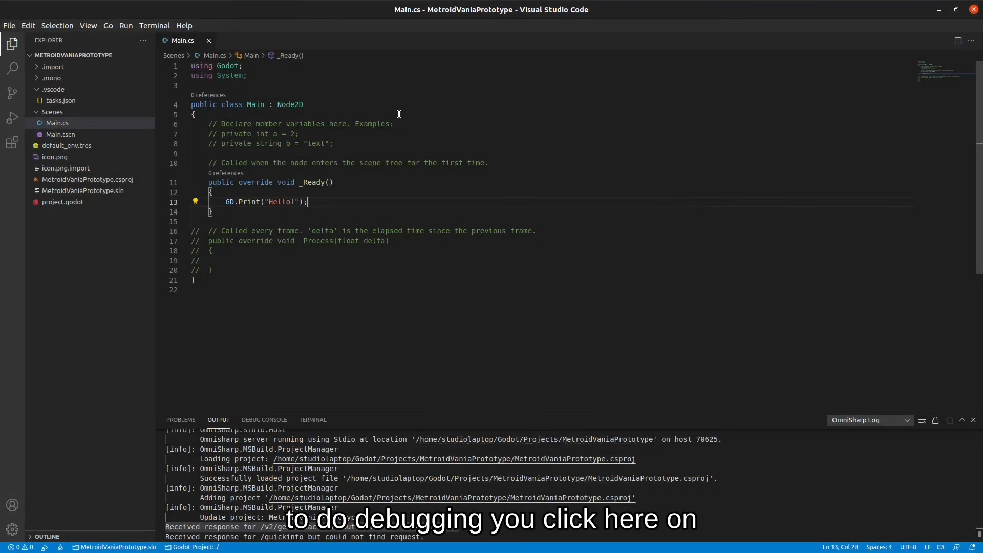
# Create a launch.json from Run and Debug using the C# Godot environment.
pyautogui.click(13, 119)
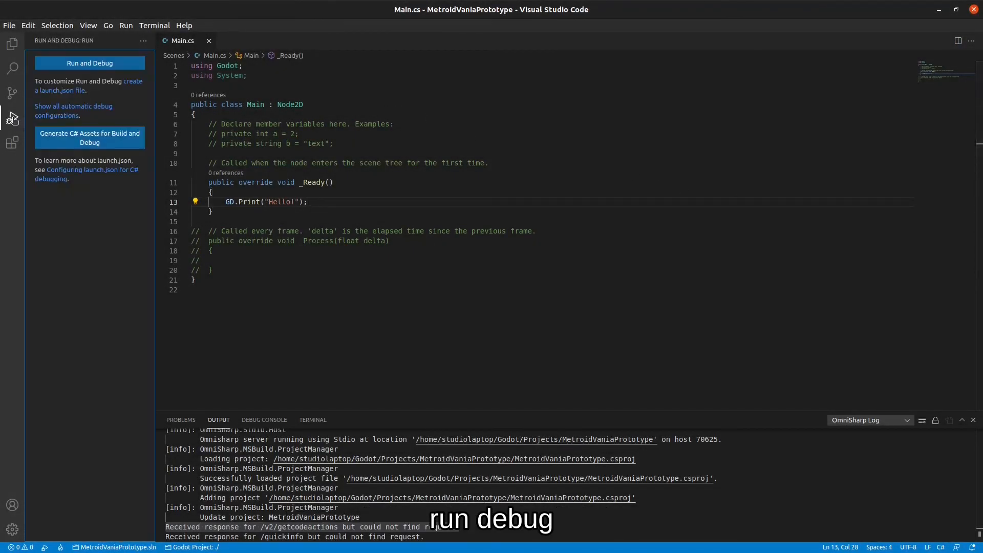
pyautogui.click(135, 86)
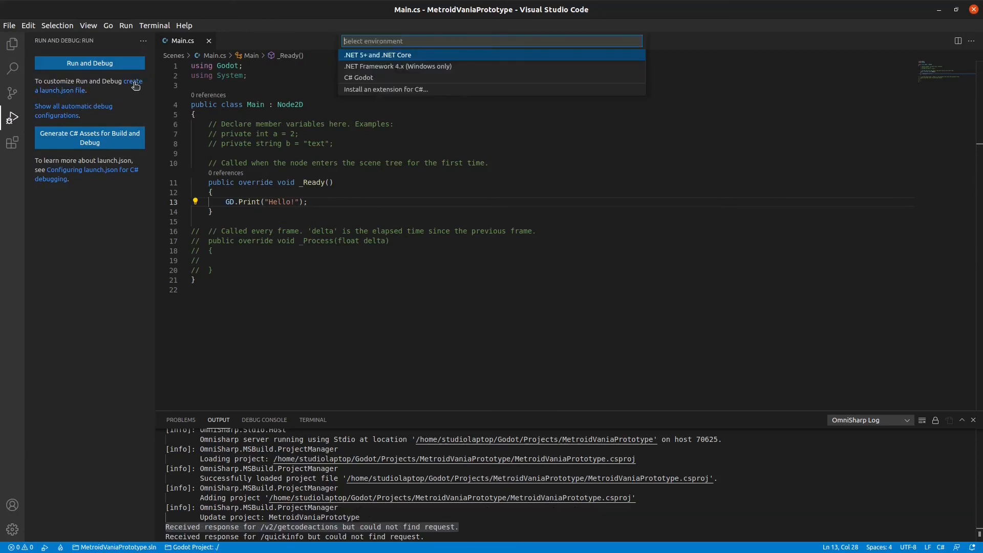
pyautogui.click(361, 82)
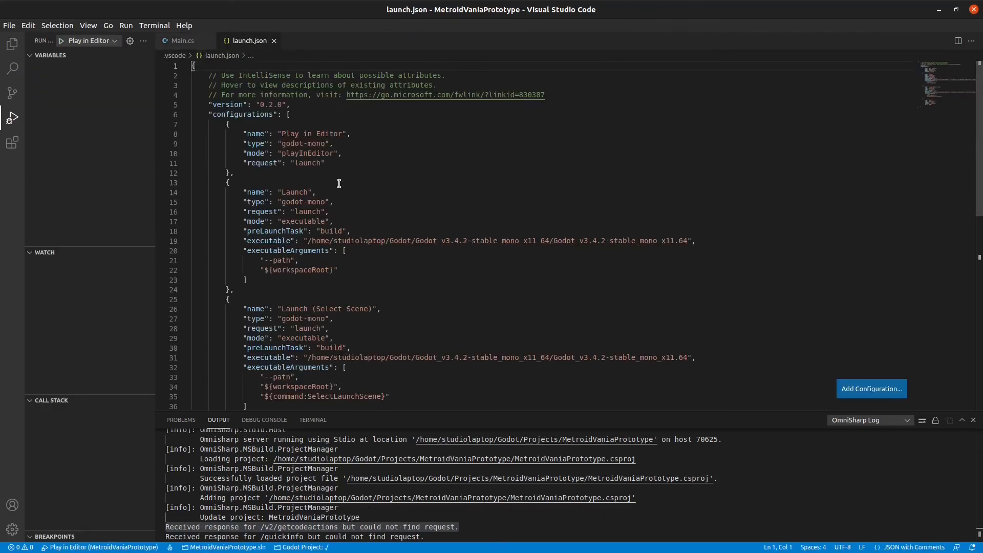
pyautogui.click(182, 40)
# Add GD.Print("Debug"); at the start of _Ready in Main.cs, save, and breakpoint that line.
pyautogui.click(288, 189)
pyautogui.press('Return')
pyautogui.write('GD')
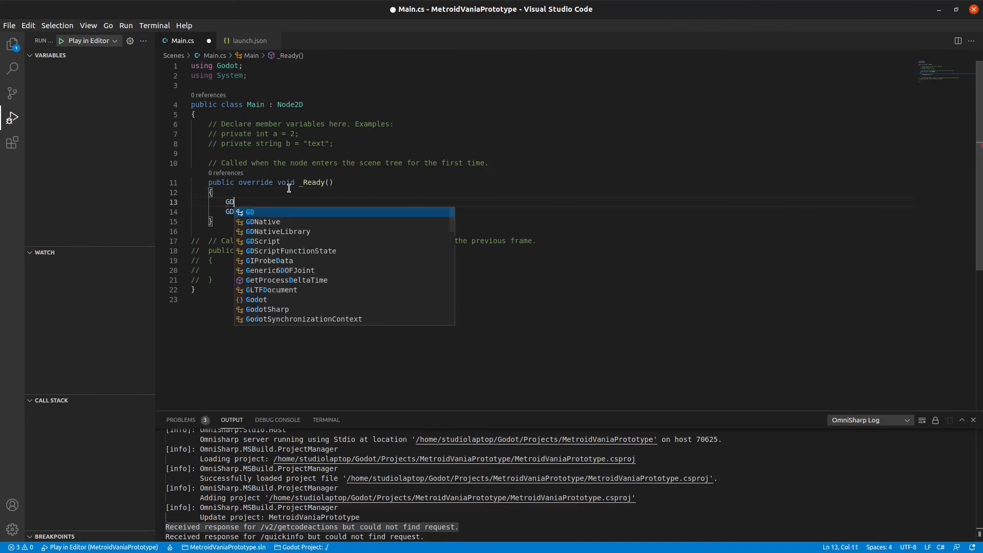
pyautogui.write('.Print("De')
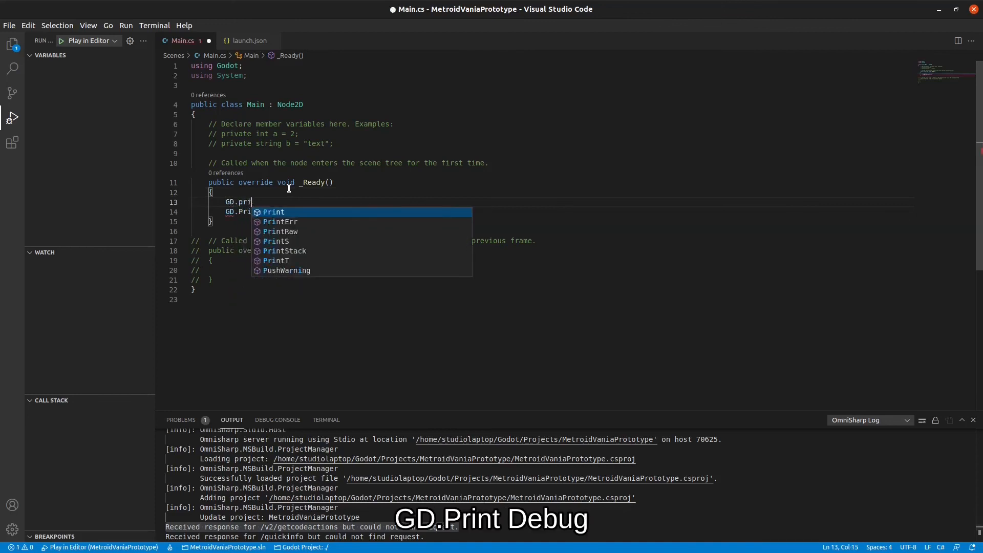
pyautogui.write('bug");')
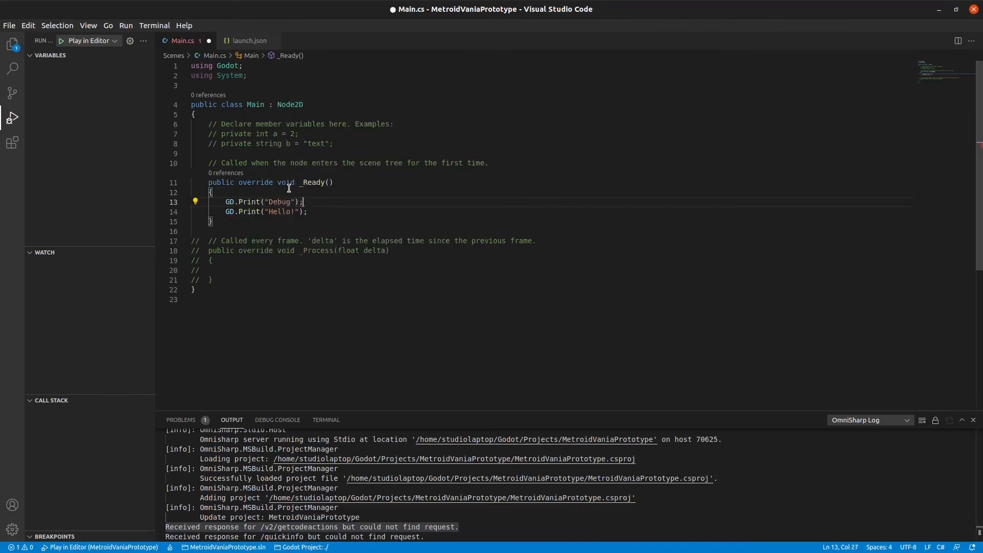
pyautogui.hotkey('ctrl', 's')
pyautogui.click(161, 202)
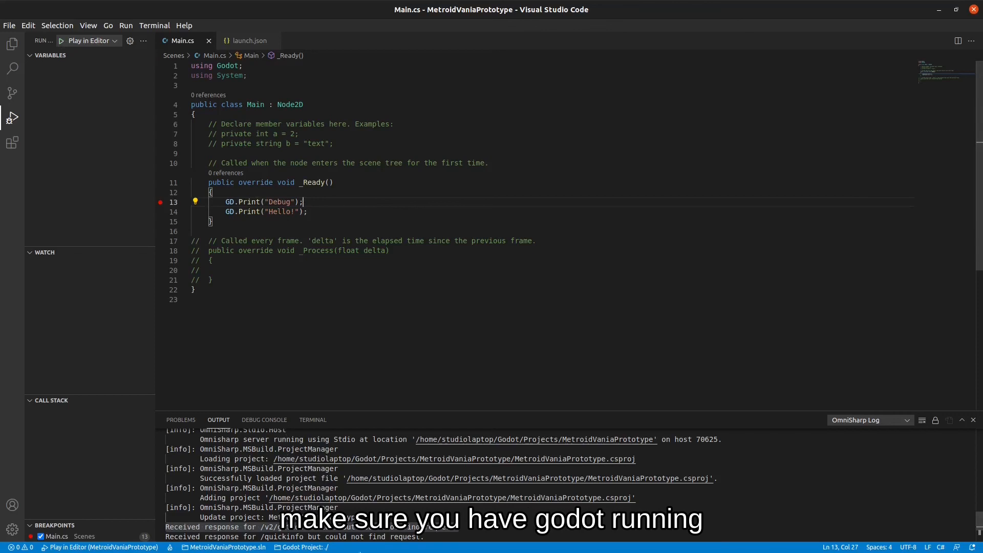
# Run the Play in Editor debug session and step over from the breakpoint to line 14.
pyautogui.moveTo(315, 549)
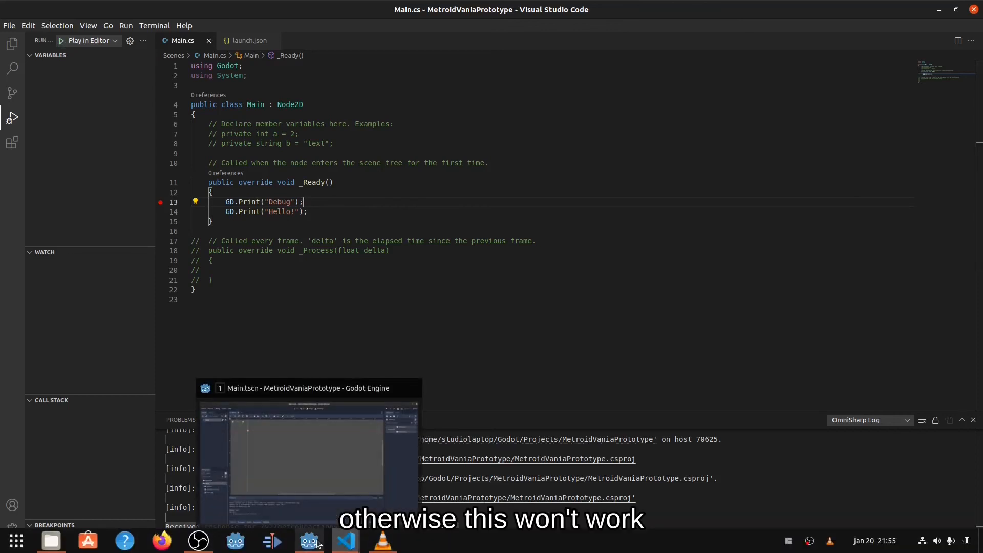
pyautogui.click(323, 459)
pyautogui.click(938, 9)
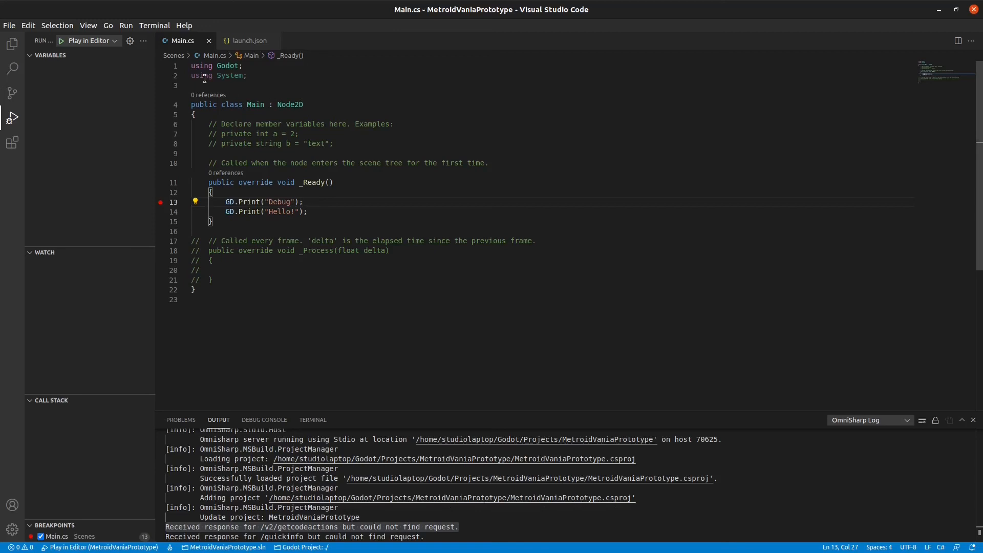
pyautogui.click(62, 44)
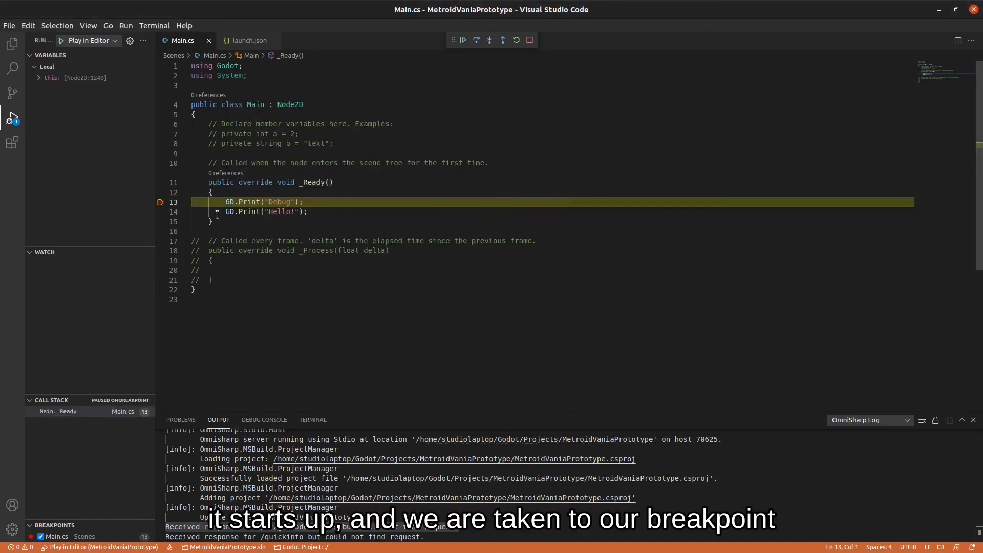
pyautogui.click(312, 202)
pyautogui.press('F10')
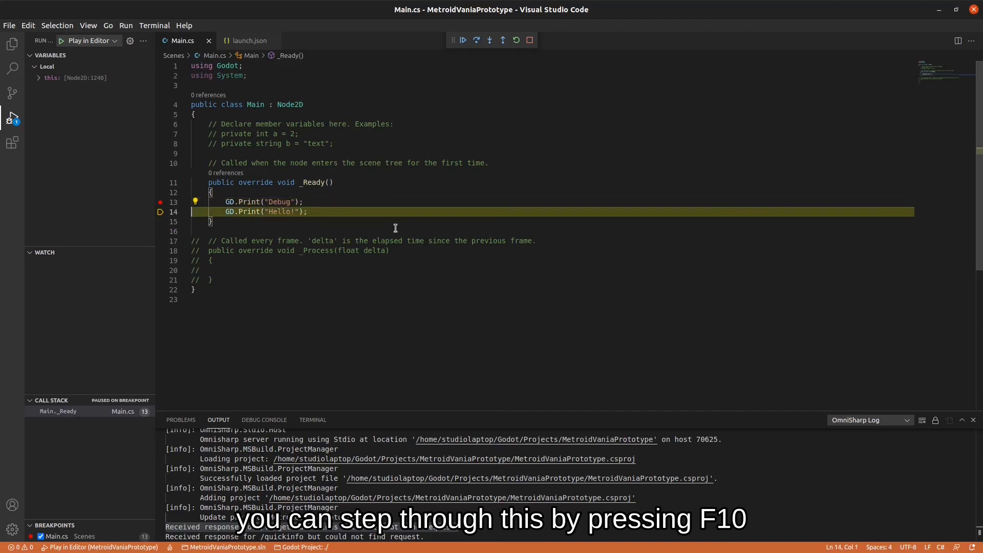